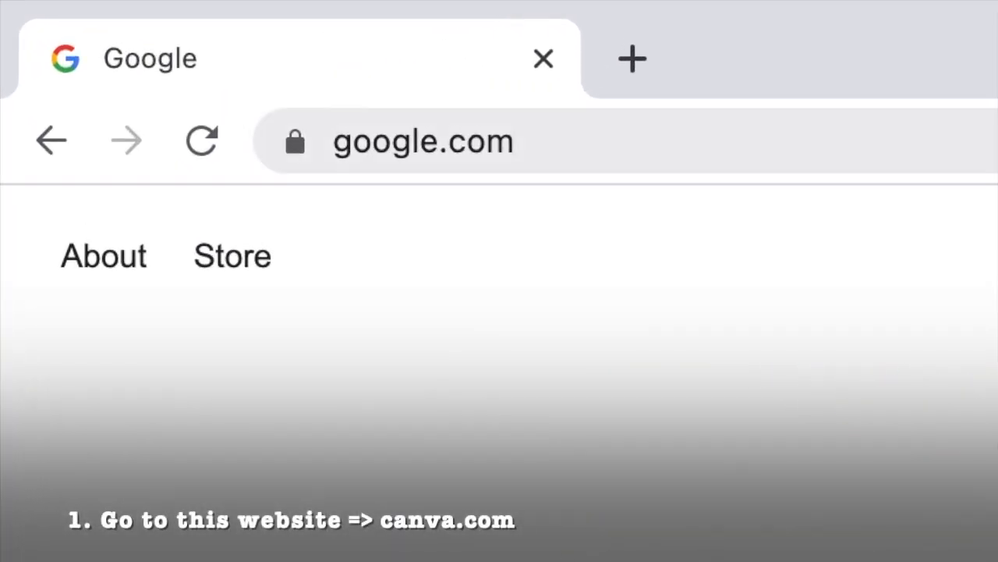
Go to canva.com and create a new design from the YouTube Thumbnail format
left_click(97, 14)
type("canva")
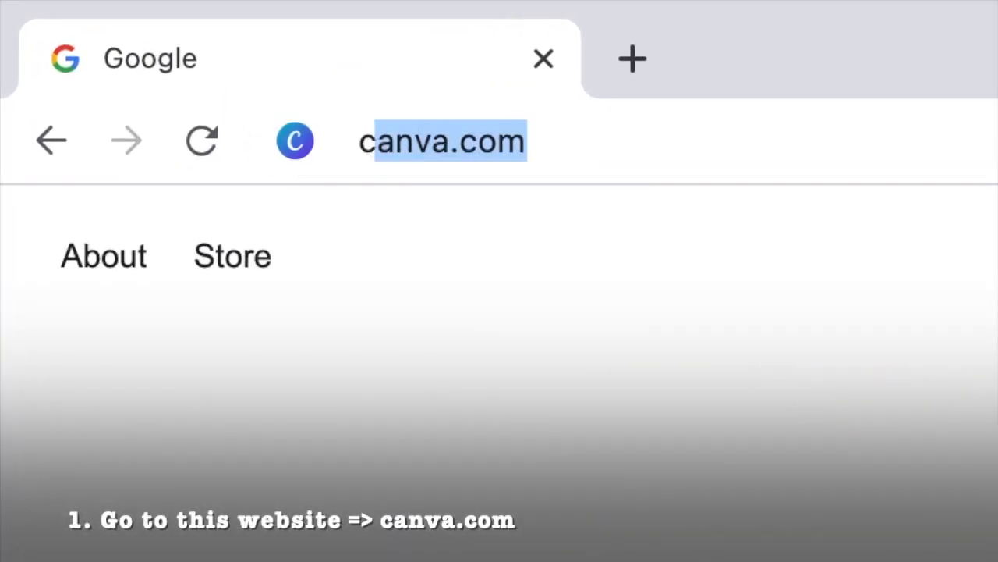
key("Return")
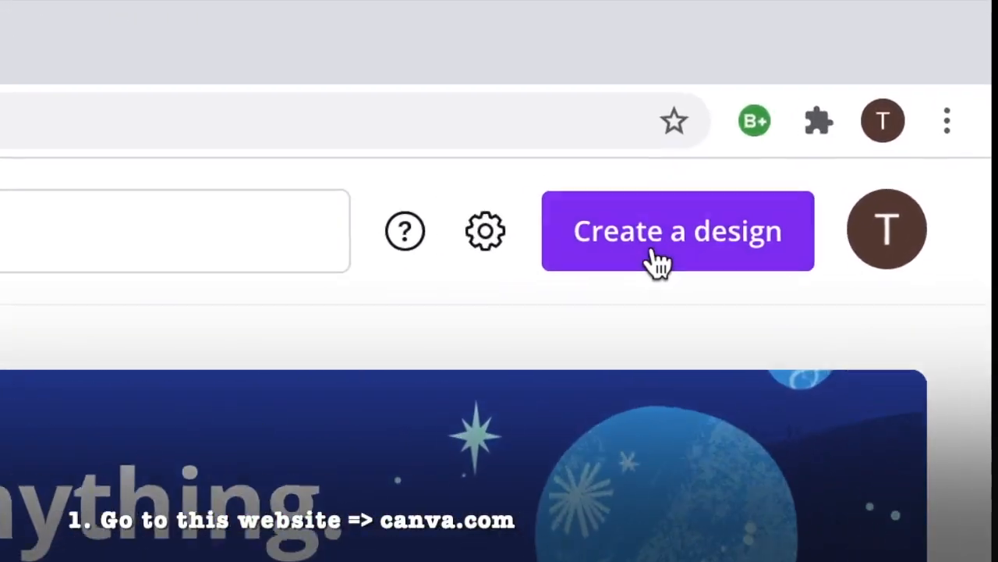
left_click(657, 263)
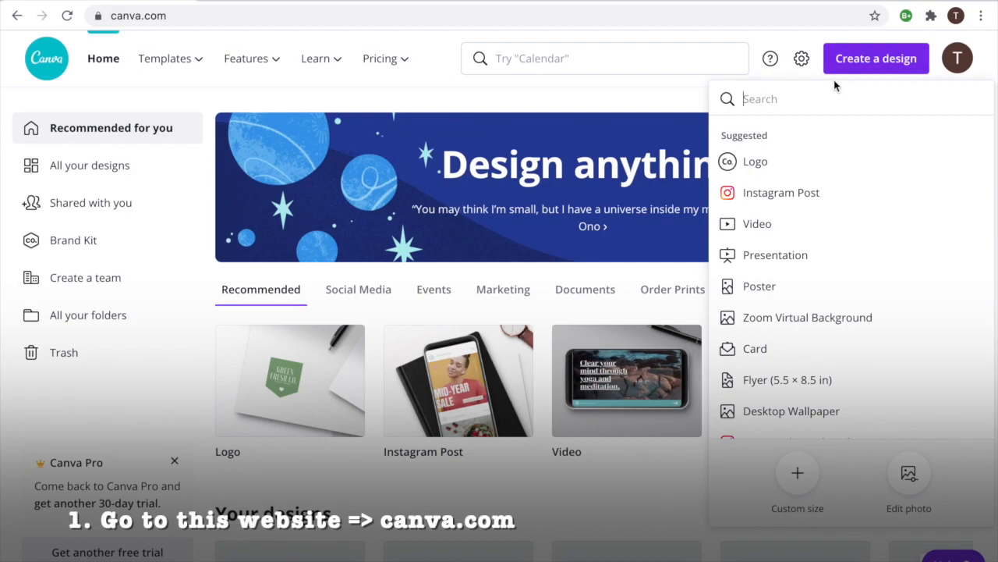
type("youtube")
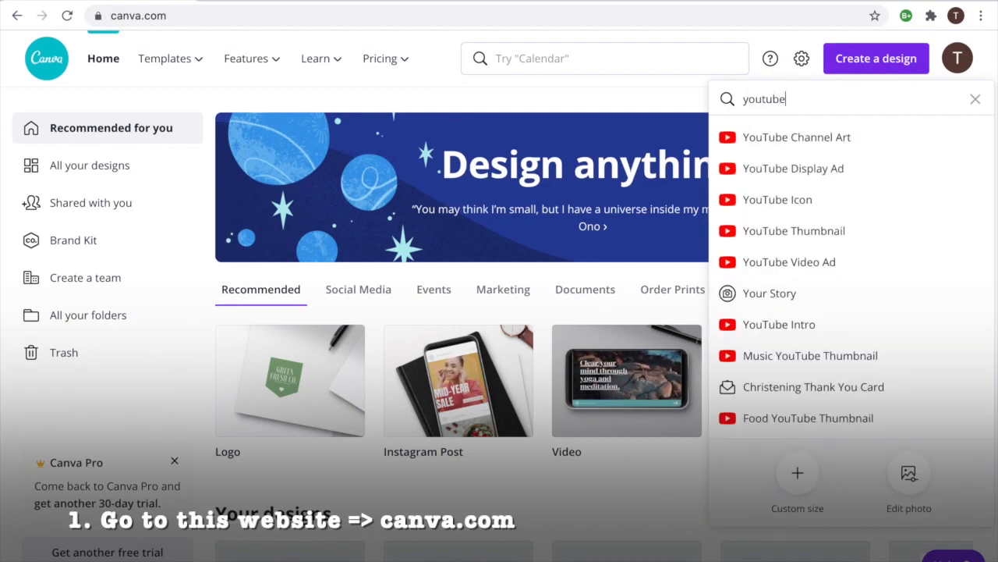
left_click(803, 227)
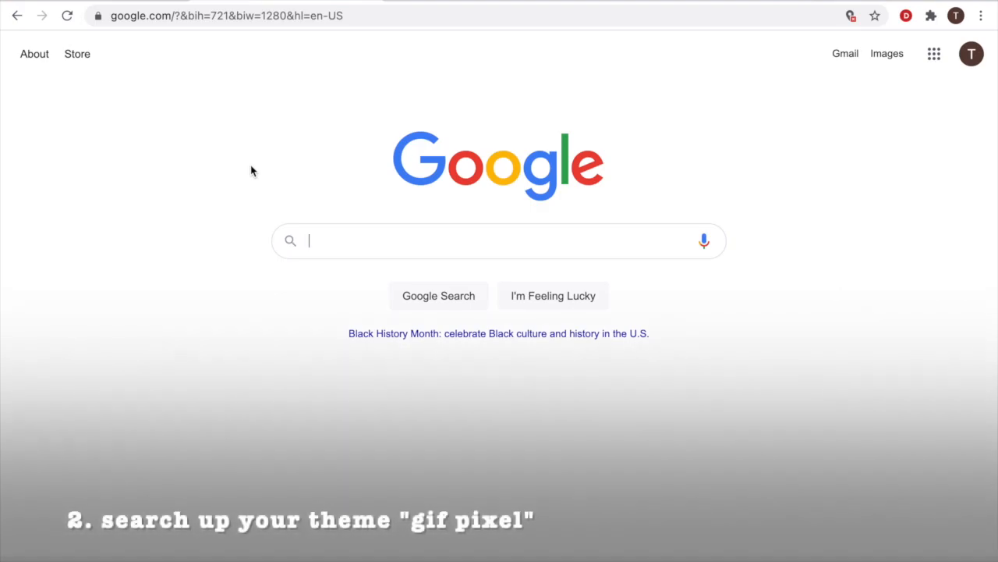
Search Google for "spring gif pixel" and show the image results
type("spring gif pi")
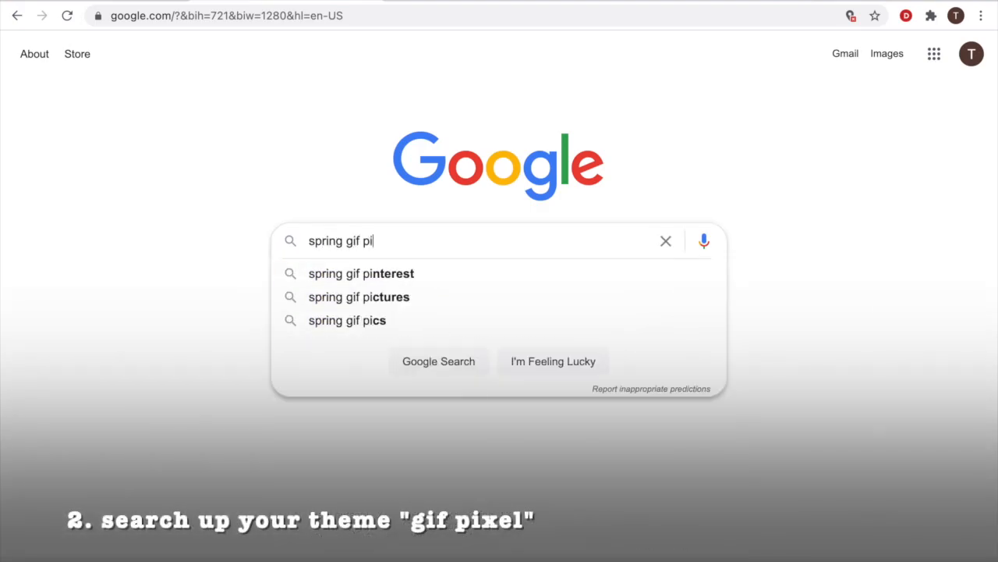
type("xel")
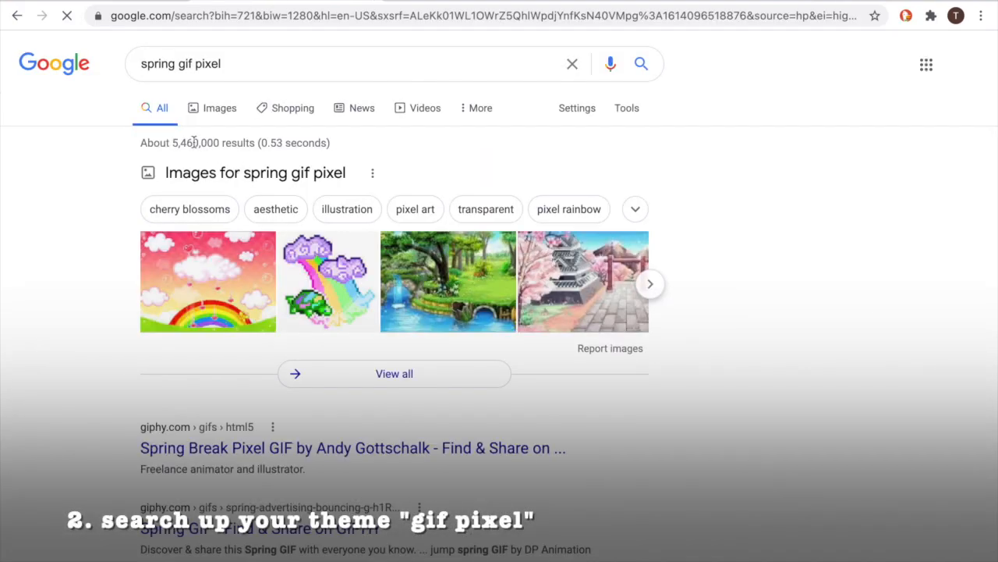
left_click(218, 109)
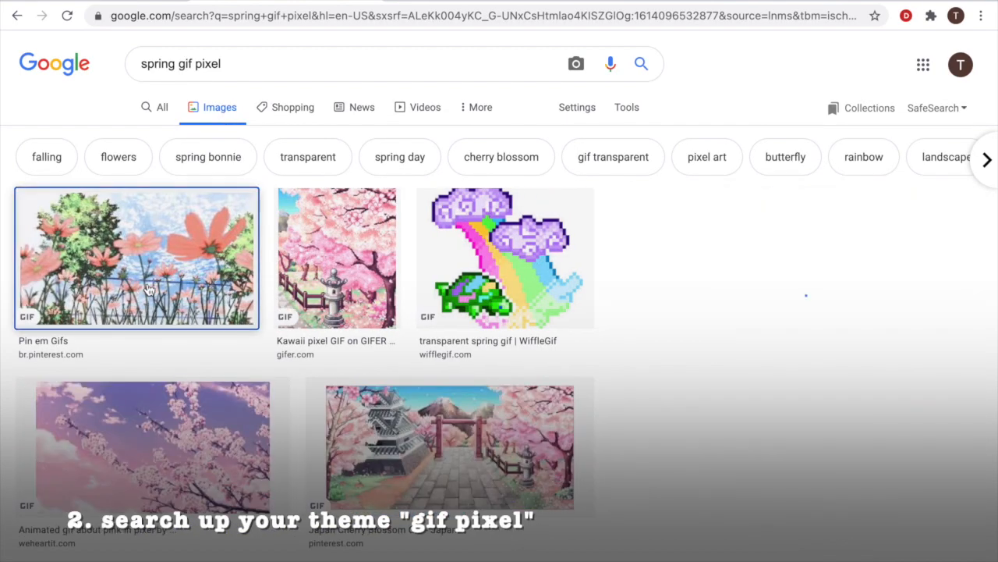
Browse the image results and save the pixel GIF of the girl in front of the city skyline with cherry blossoms
left_click(150, 288)
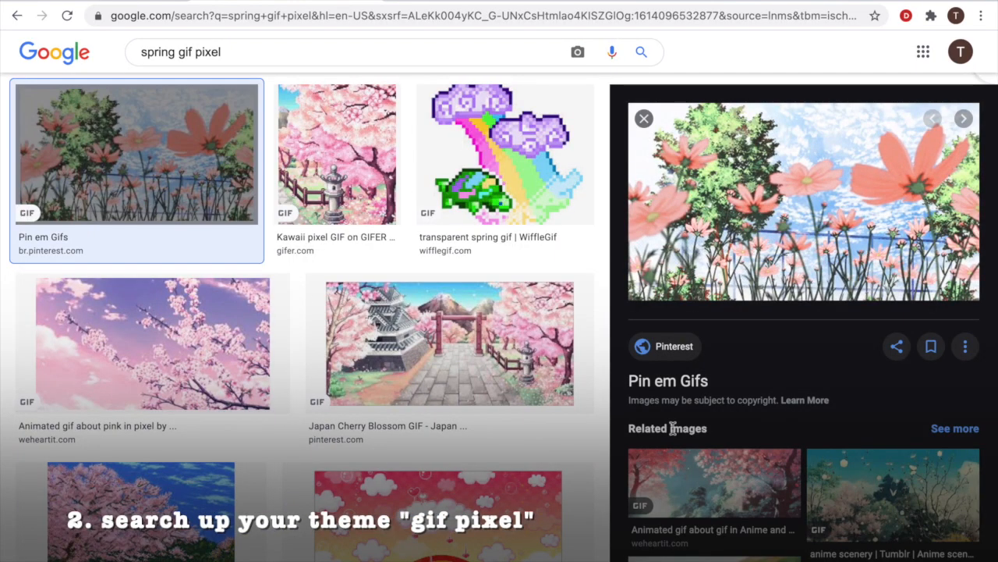
scroll(673, 429, "down", 5)
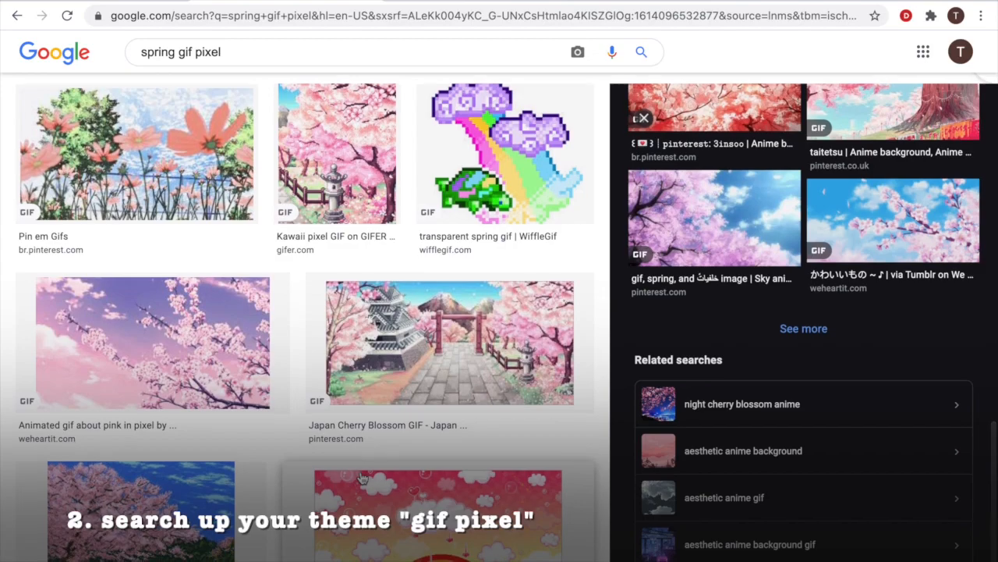
scroll(361, 478, "down", 5)
scroll(361, 477, "down", 5)
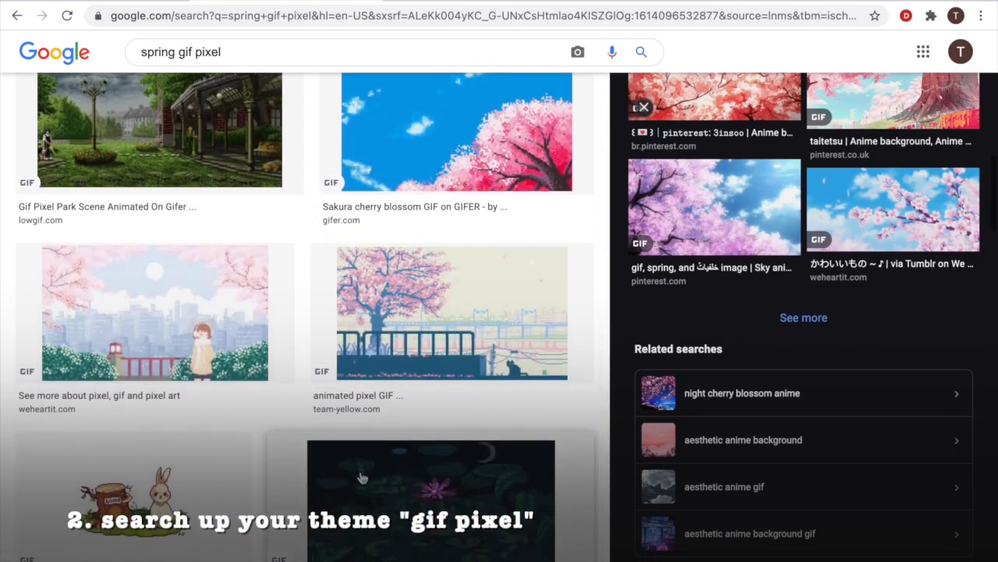
left_click(212, 337)
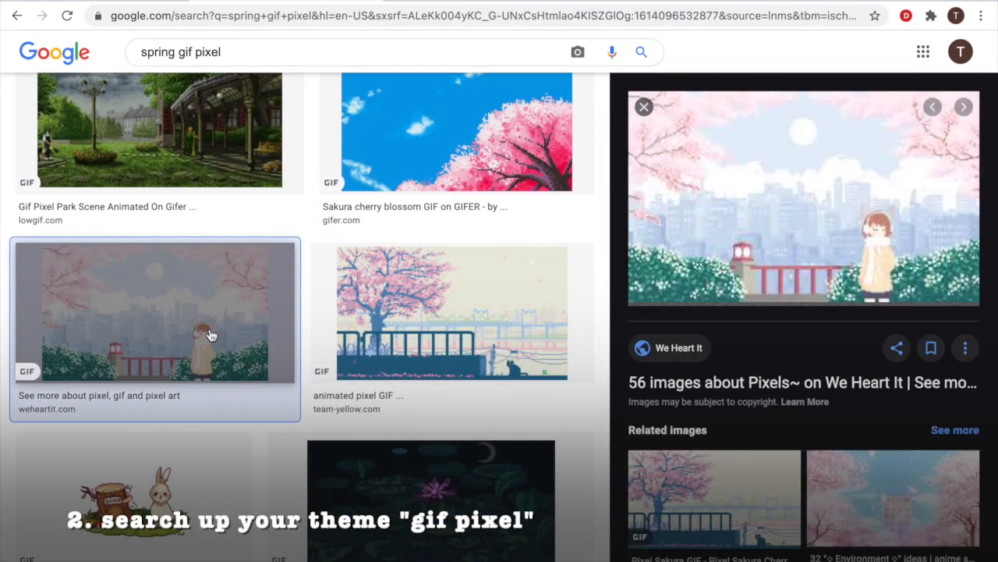
right_click(801, 202)
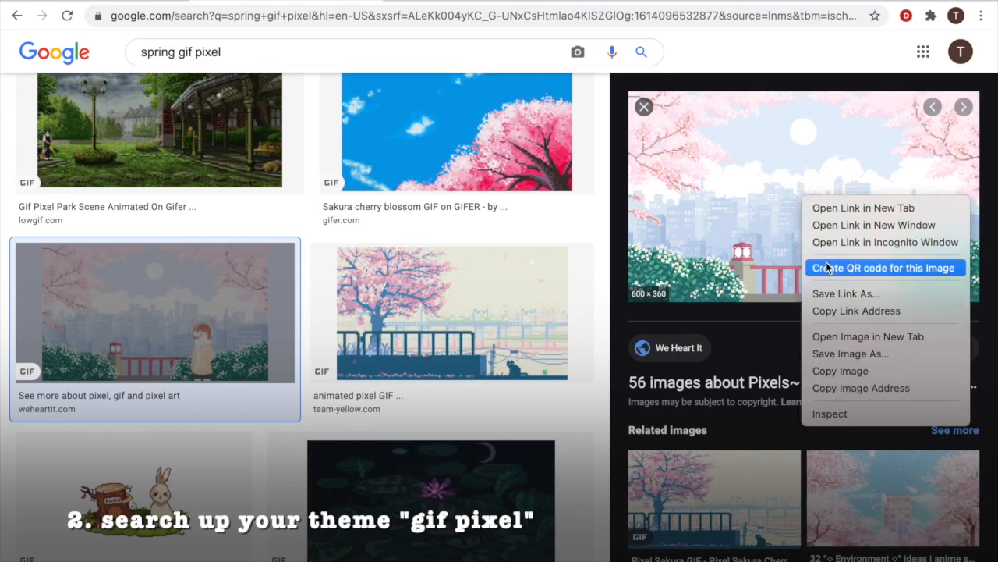
left_click(841, 354)
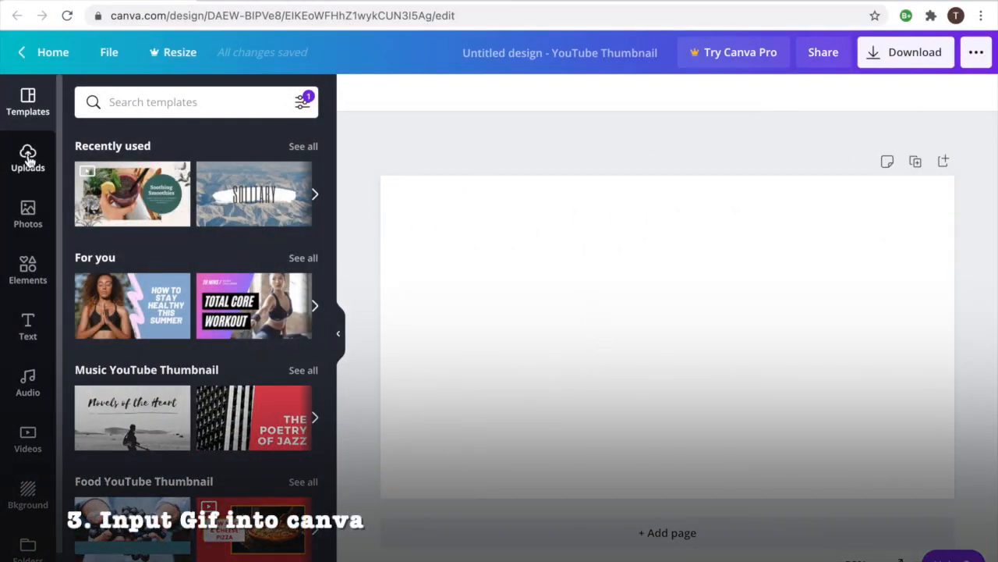
Begin a media upload from the device in the Canva design and browse to the Downloads folder
left_click(28, 156)
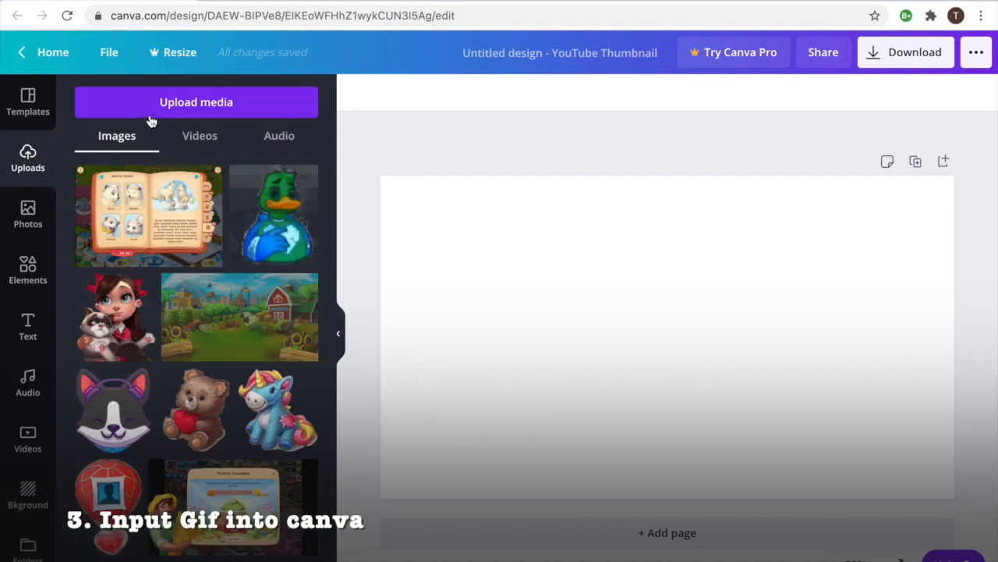
left_click(150, 113)
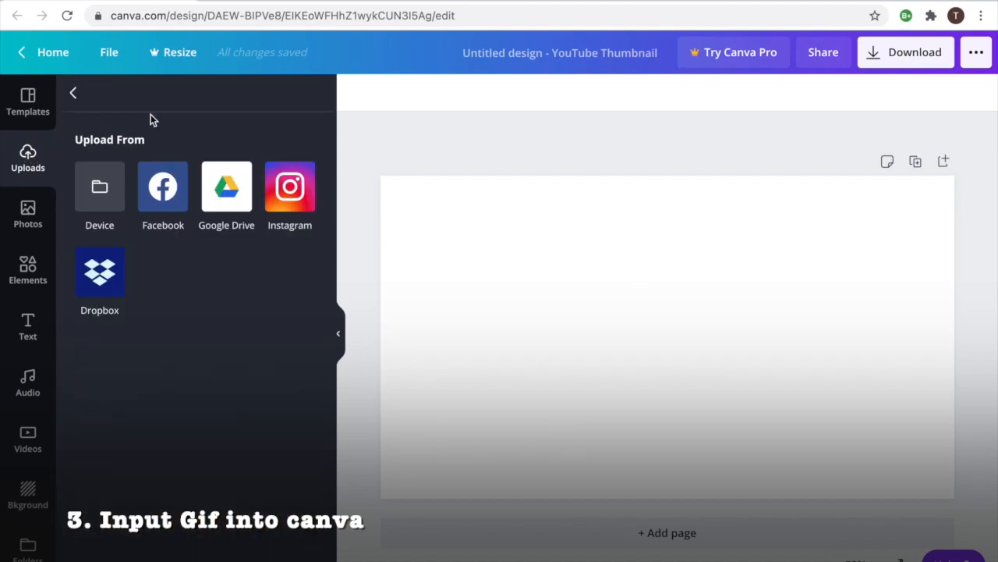
left_click(100, 176)
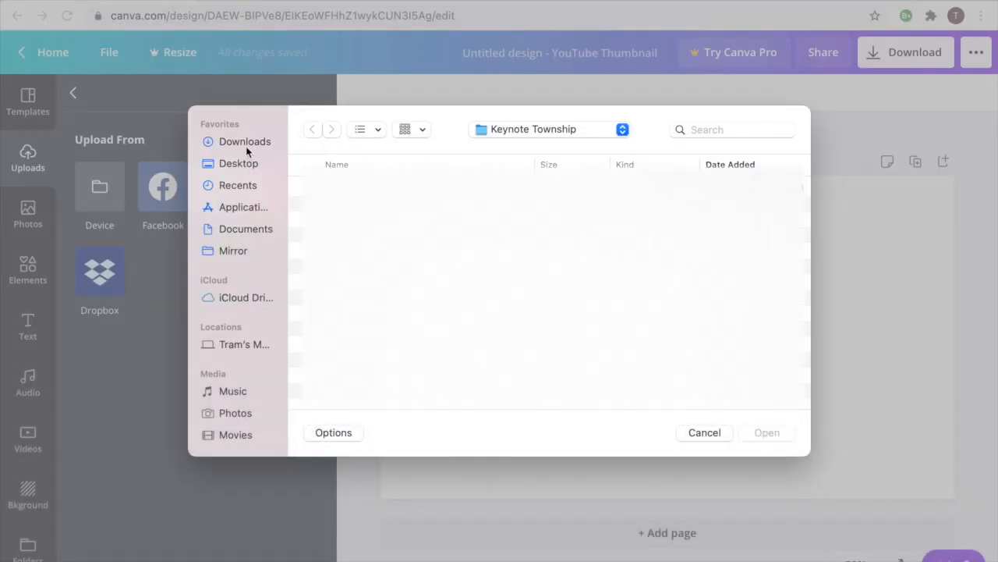
left_click(247, 147)
scroll(549, 287, "down", 5)
left_click(549, 256)
scroll(549, 287, "down", 3)
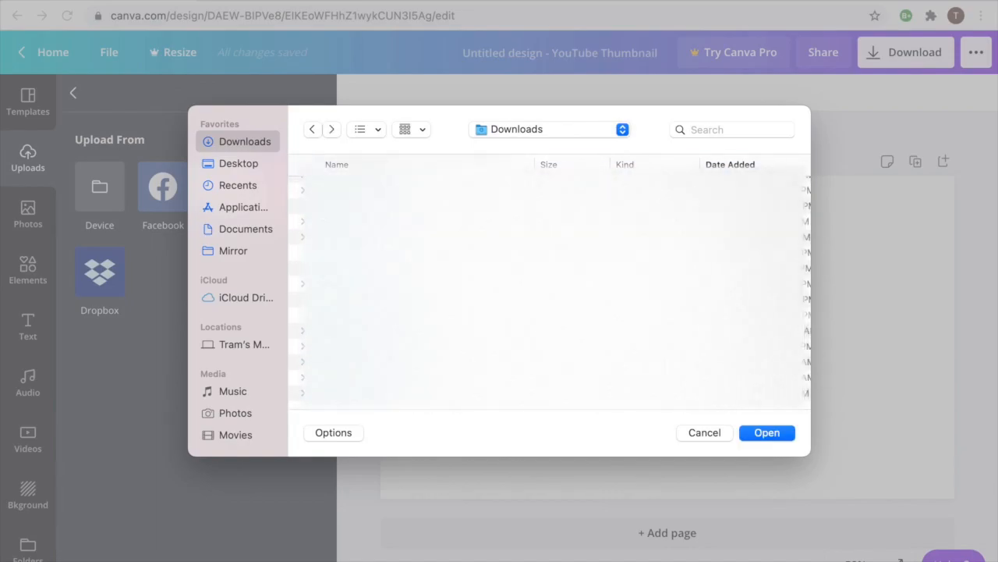
Open the Intro Template folder, show its files as icons, upload the cherry blossom GIF and place it on the page
double_click(413, 279)
left_click(361, 131)
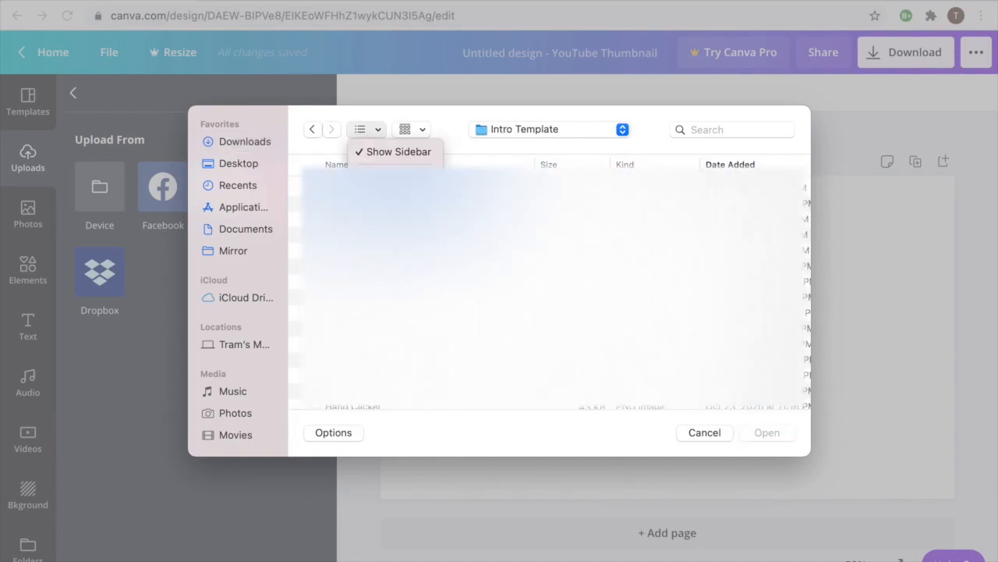
left_click(384, 177)
scroll(550, 287, "down", 3)
left_click(367, 365)
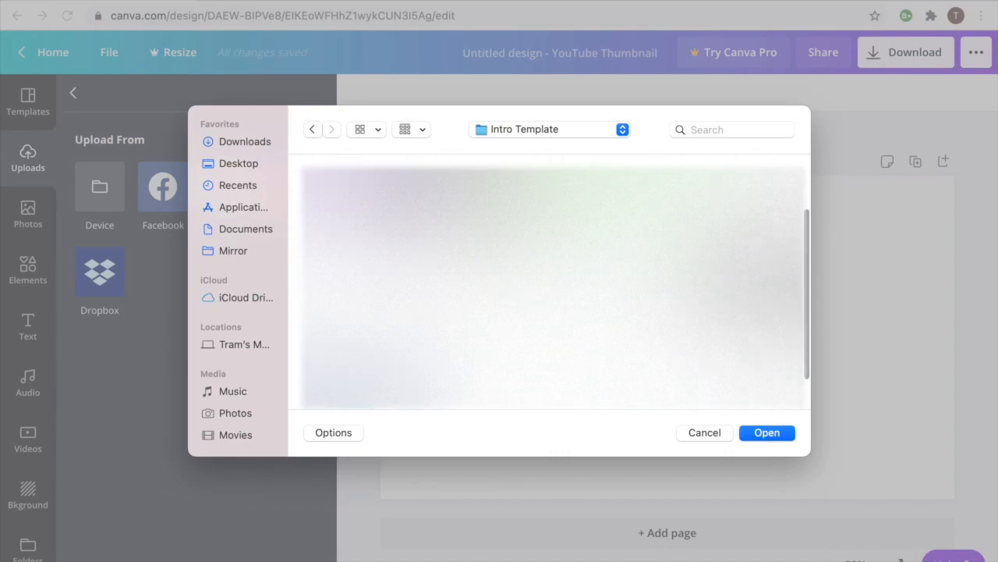
left_click(781, 438)
left_click(161, 187)
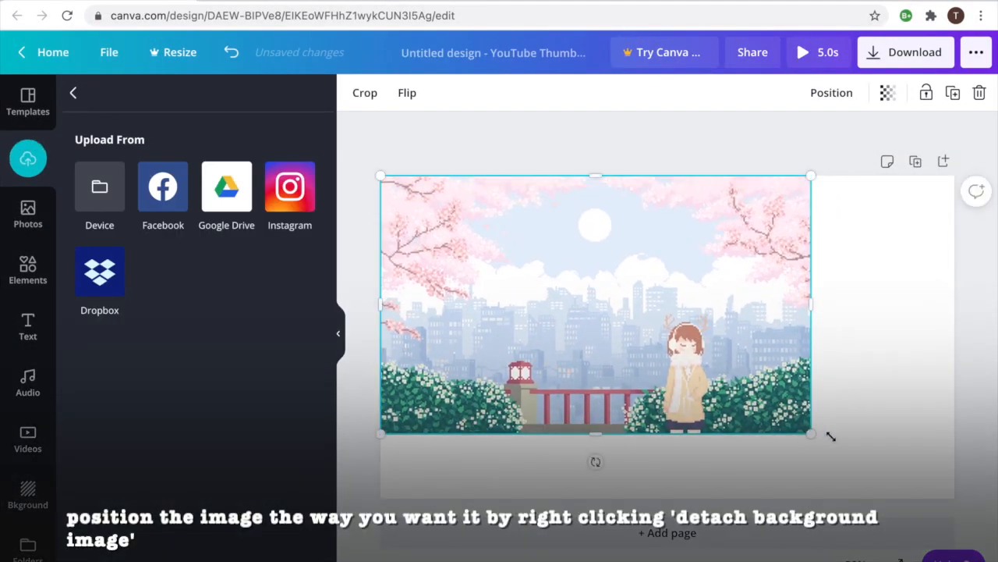
Detach the GIF from the background, then reposition and enlarge it to cover the whole page
left_click_drag(831, 436, 980, 516)
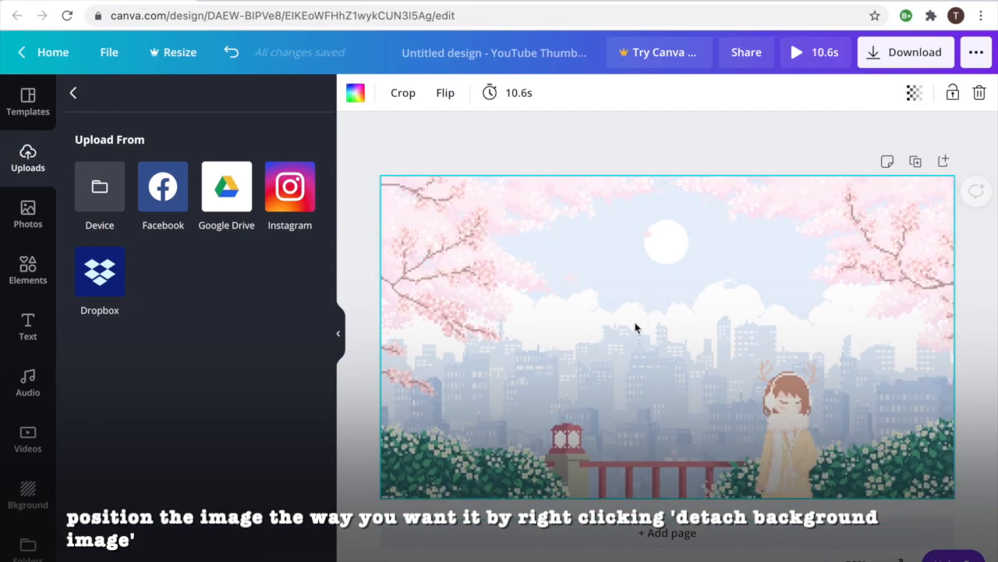
right_click(636, 328)
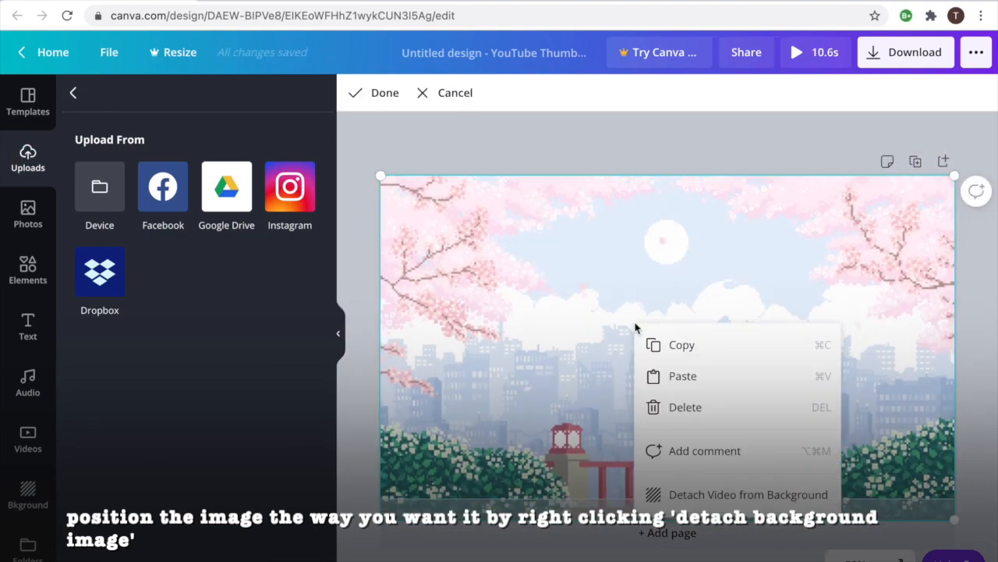
left_click(681, 493)
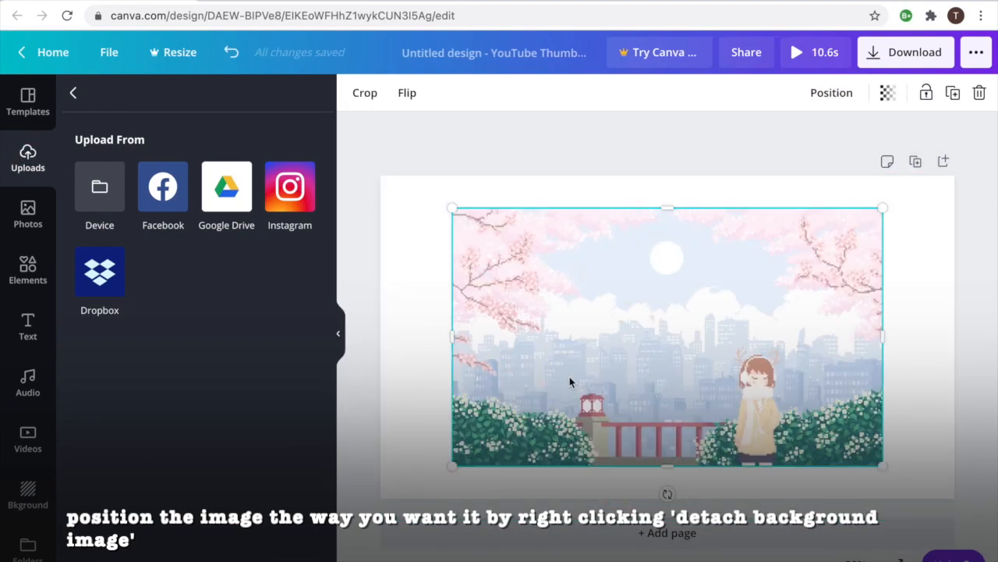
left_click_drag(570, 381, 498, 348)
mouse_move(807, 432)
left_mouse_down()
mouse_move(936, 454)
mouse_move(955, 515)
mouse_move(811, 431)
mouse_move(811, 440)
left_mouse_up()
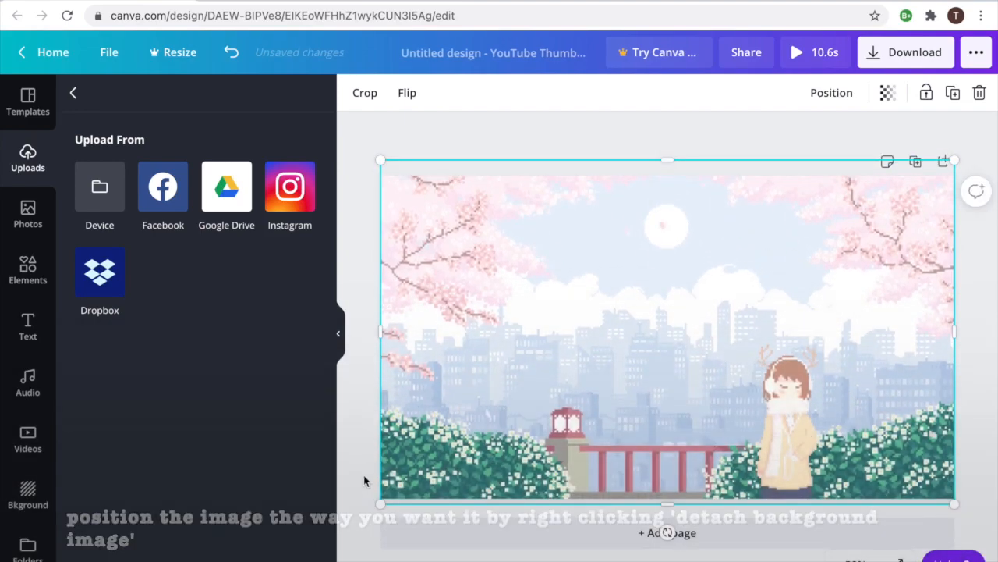
Add the FARM TO TABLE font combination to the page and ungroup it
left_click(28, 323)
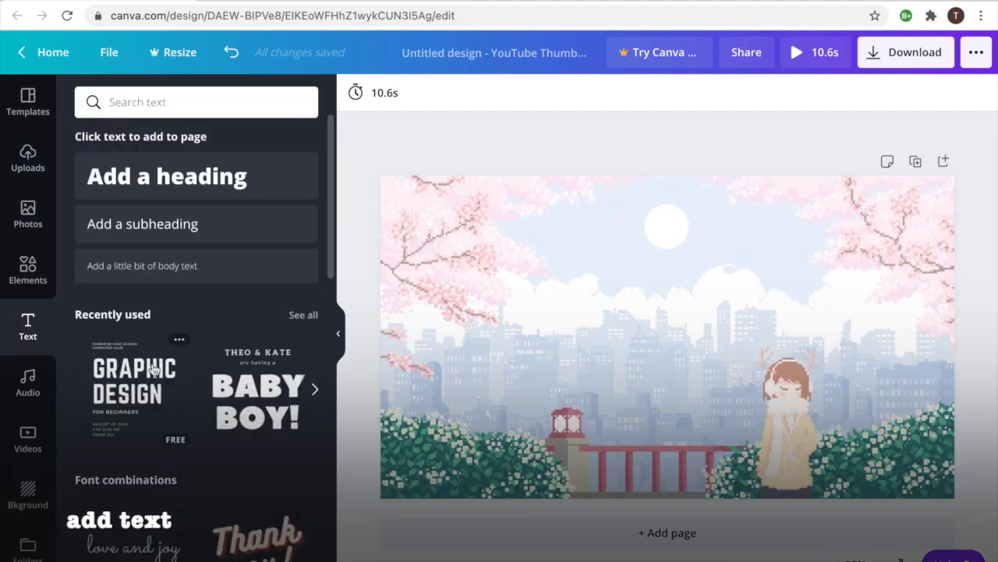
scroll(164, 452, "down", 10)
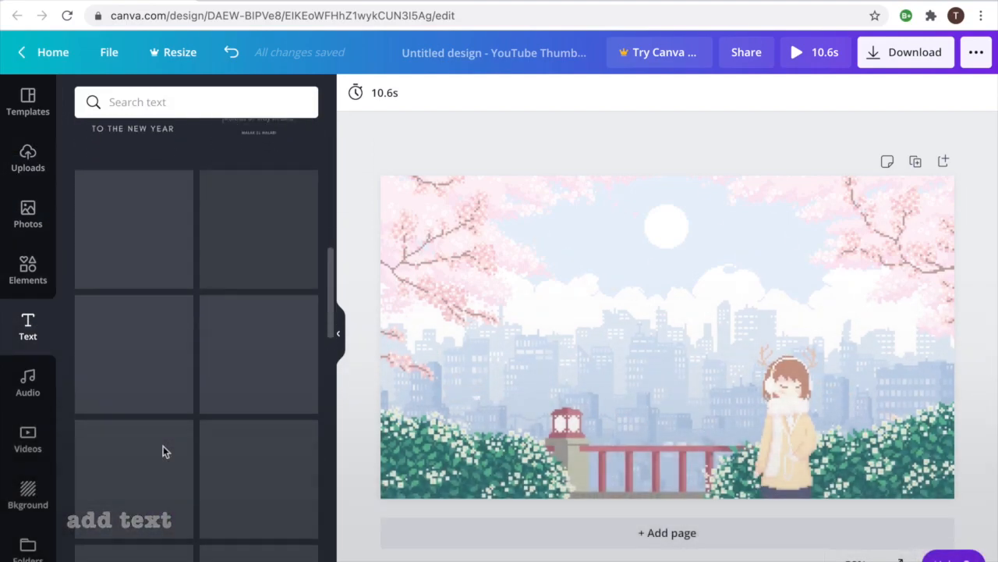
scroll(163, 451, "down", 5)
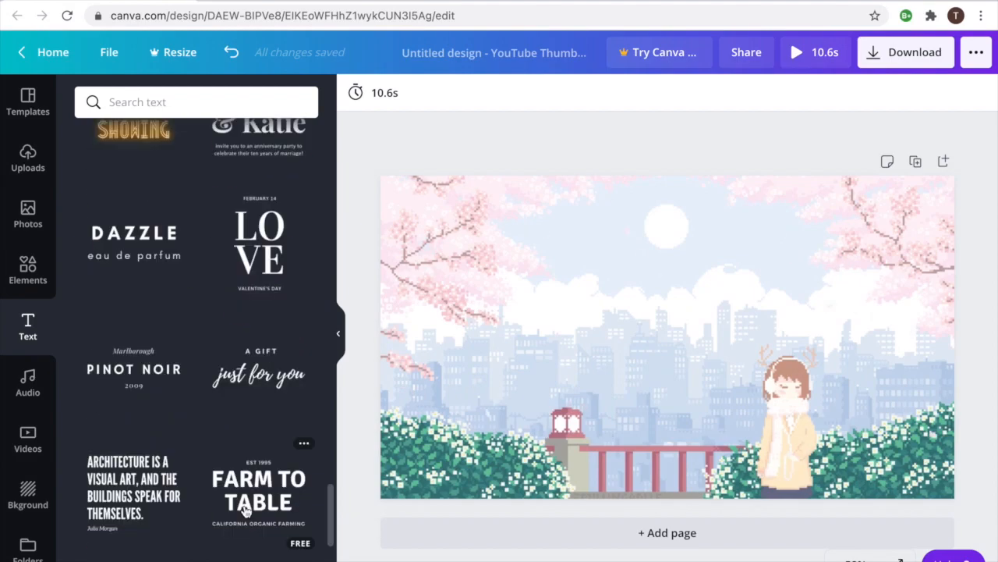
left_click(246, 510)
right_click(628, 290)
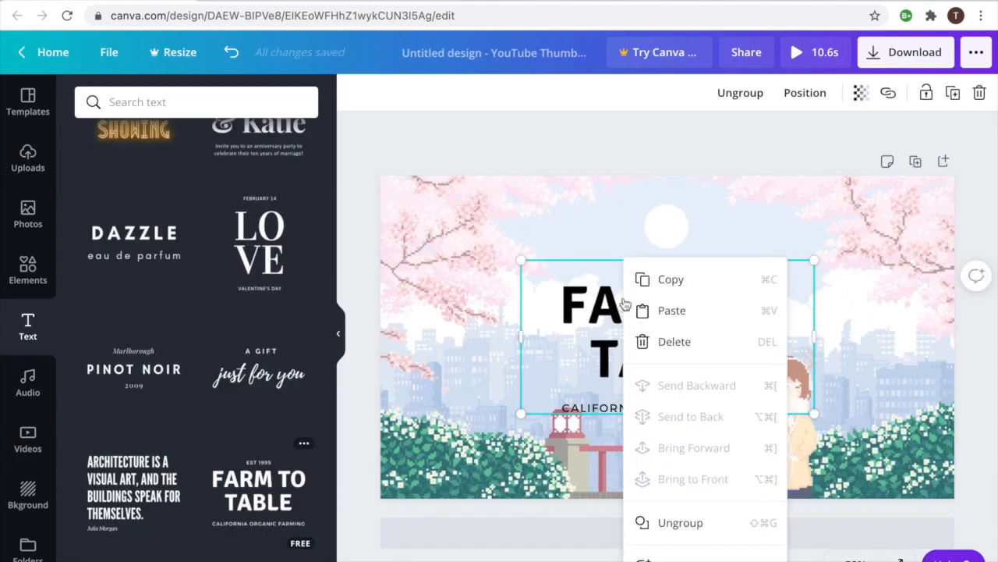
left_click(688, 521)
left_click(353, 401)
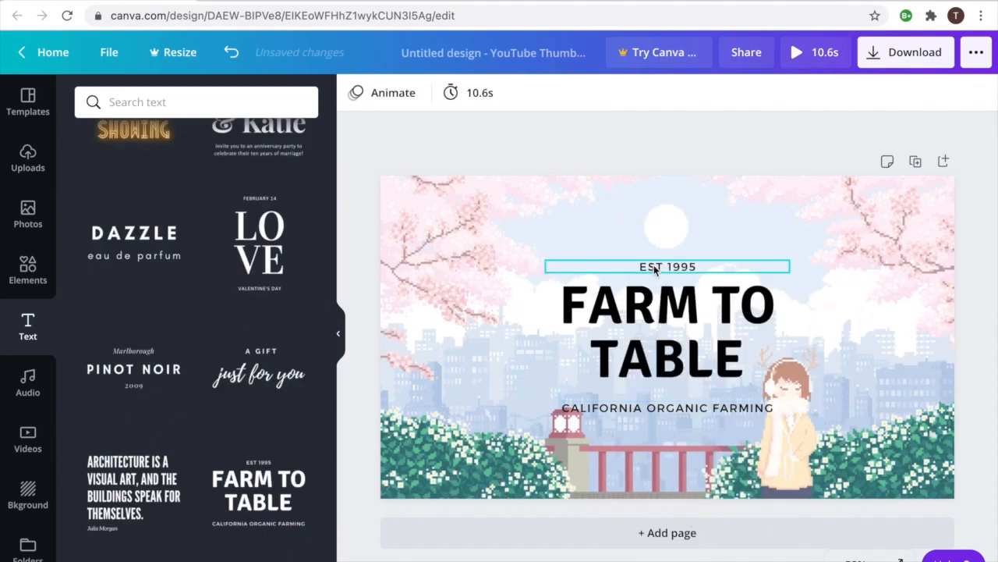
Delete the EST 1995 and CALIFORNIA ORGANIC FARMING text lines around the heading
left_click(654, 269)
key("Delete")
left_click(653, 401)
key("Delete")
Move the FARM TO TABLE heading to the upper part of the page and widen its box to fit one line
left_click_drag(649, 308, 520, 223)
left_click_drag(655, 249, 794, 249)
left_click_drag(575, 248, 708, 232)
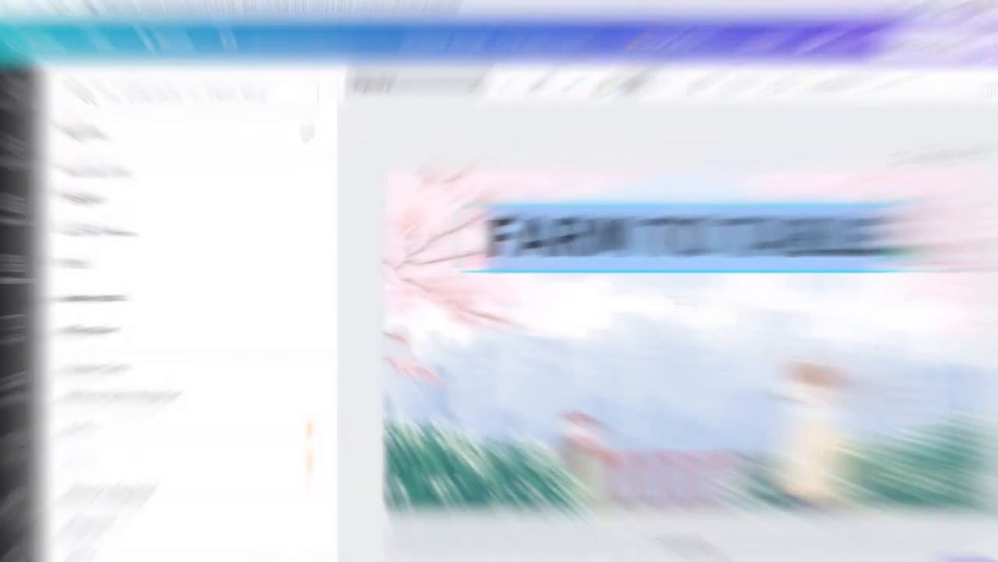
Replace the heading text with TOWNSHIP GAMER, widen its box to keep one line and center it horizontally near the page's top
type("TOWNSHIP GAMER")
left_click_drag(452, 237, 422, 233)
left_click(607, 275)
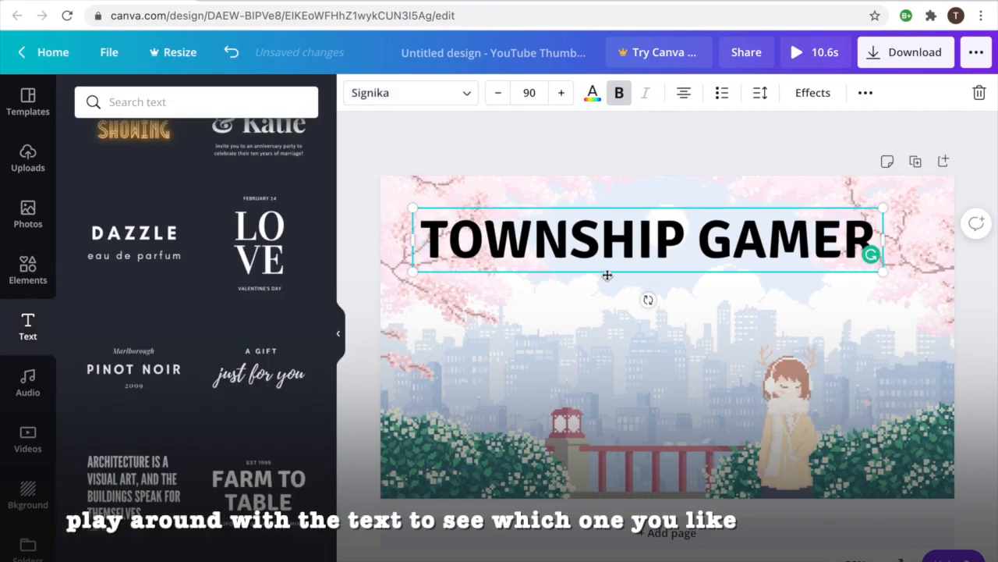
left_click(353, 387)
left_click_drag(596, 246, 615, 235)
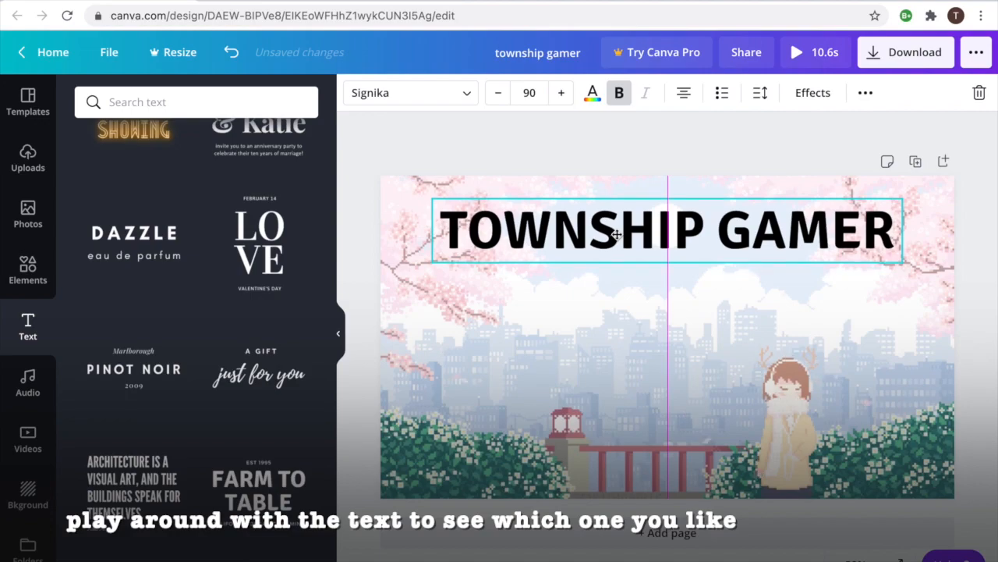
Try fonts on the TOWNSHIP GAMER heading and set it to Gagalin
left_click(463, 92)
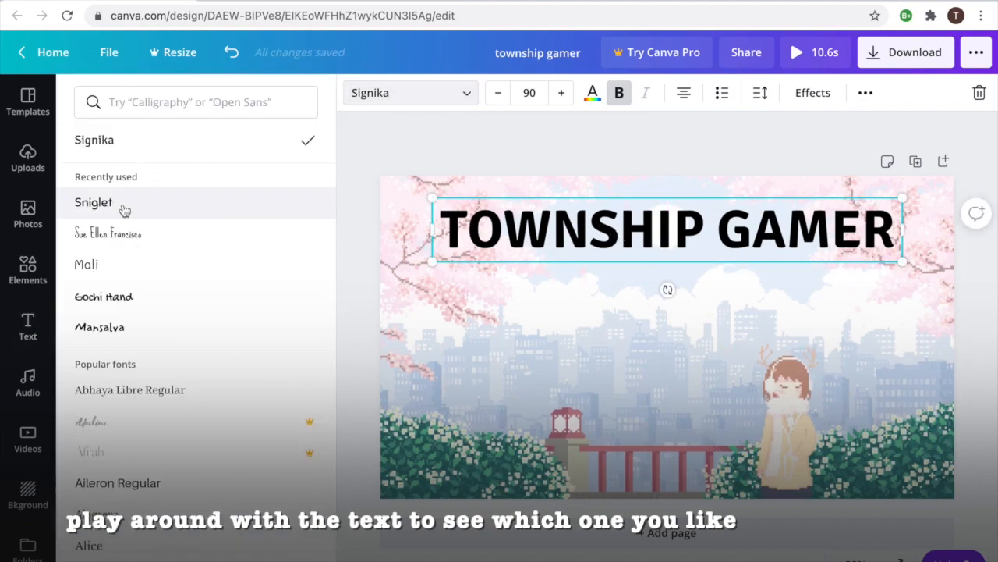
left_click(124, 298)
scroll(120, 321, "down", 10)
left_click(127, 375)
scroll(130, 429, "down", 3)
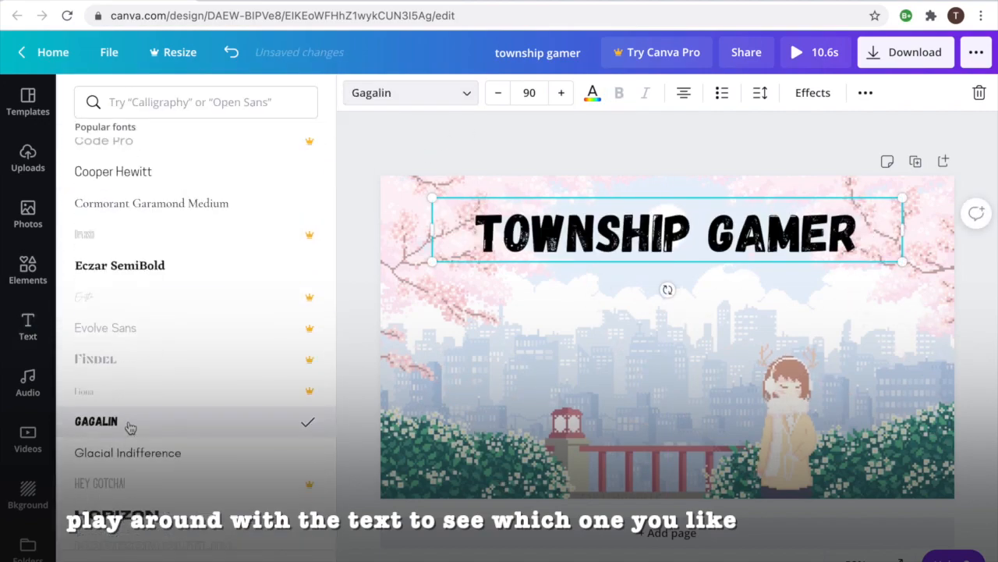
Narrow the TOWNSHIP GAMER heading box, enlarge the text to size 110 and move it closer to the page's upper edge
left_click_drag(903, 229, 827, 230)
left_click_drag(829, 264, 913, 274)
left_click(981, 303)
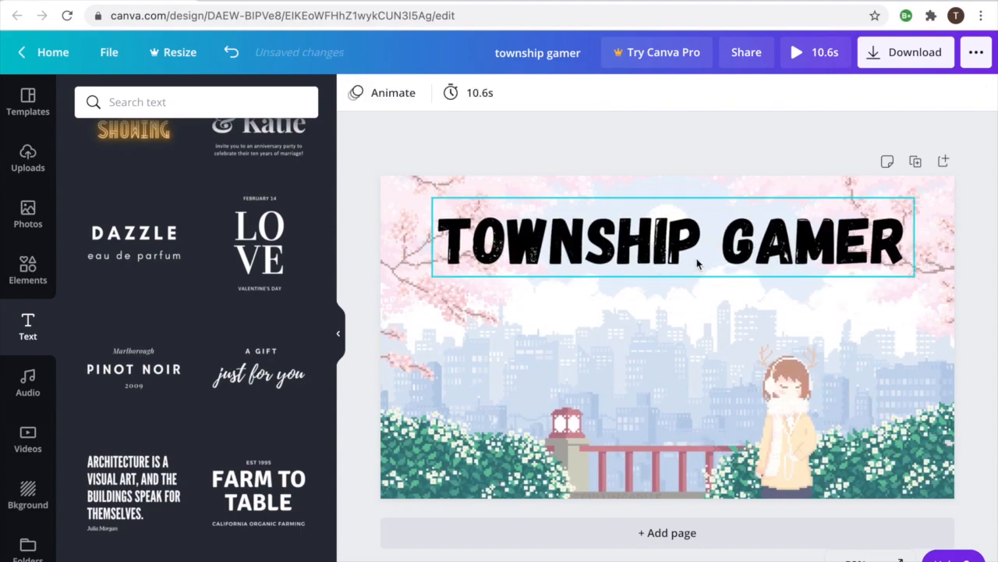
left_click_drag(659, 236, 659, 226)
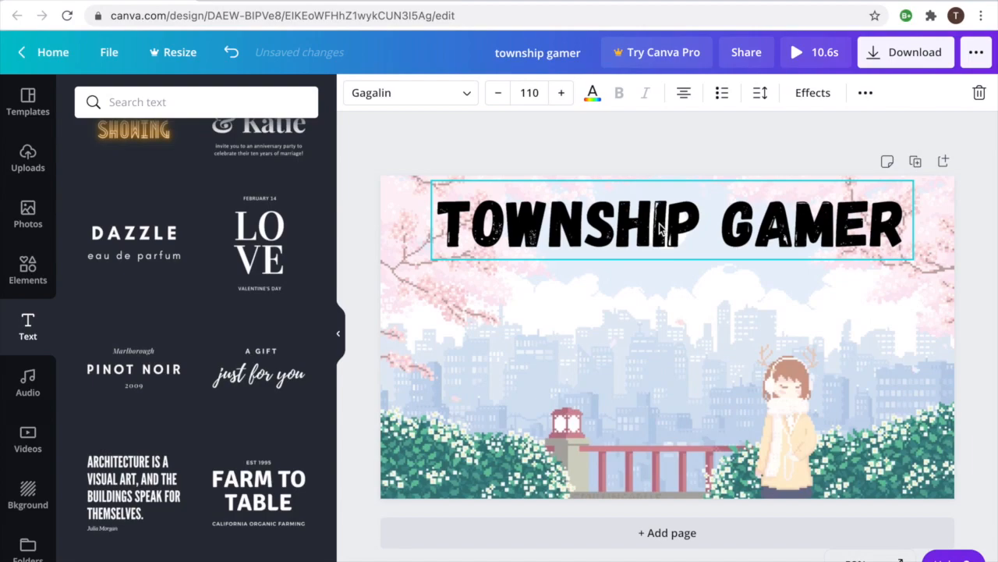
Color the TOWNSHIP GAMER heading white
left_click(593, 97)
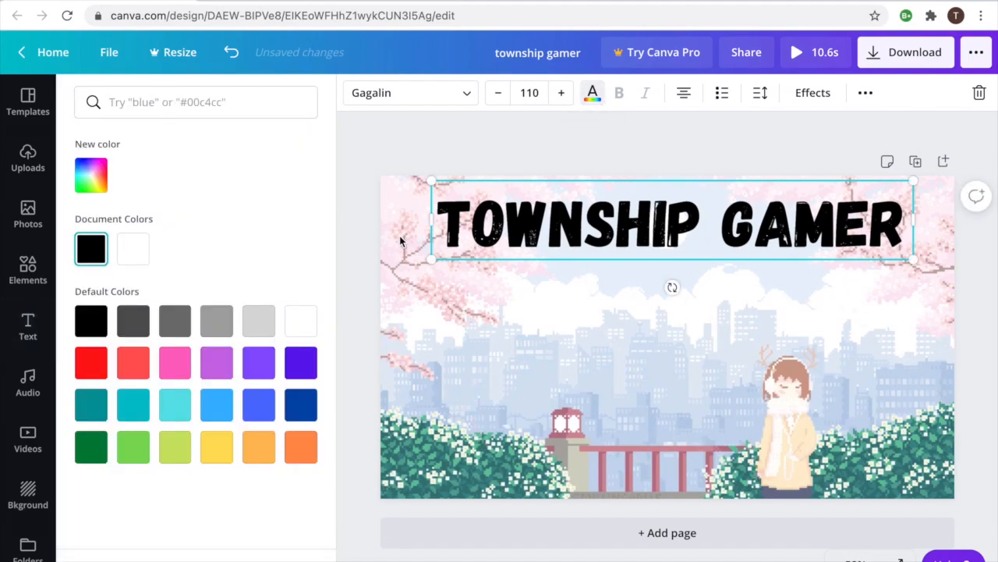
left_click(309, 317)
left_click(355, 228)
left_click(510, 298)
Try text effects on the white TOWNSHIP GAMER heading
left_click(517, 250)
left_click(812, 95)
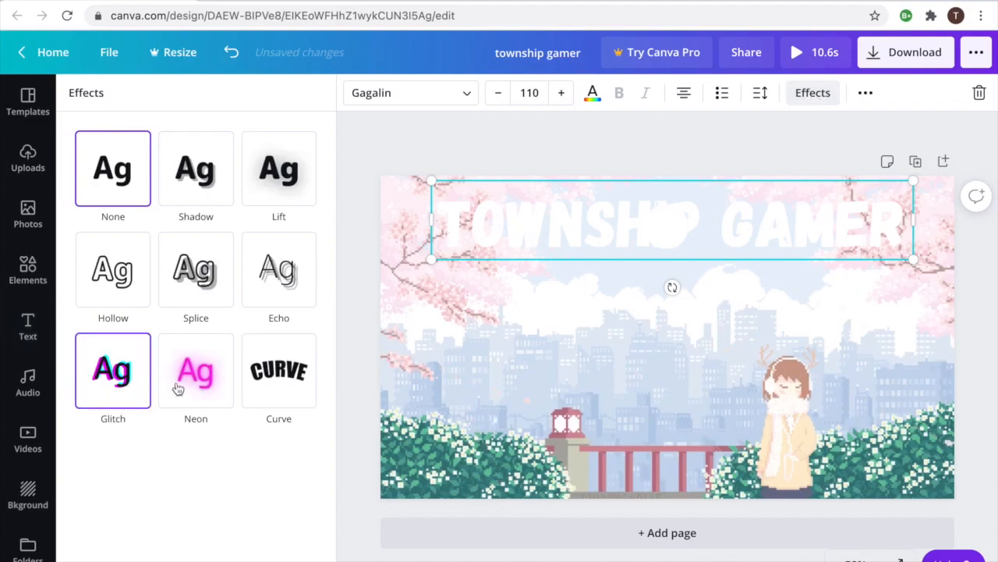
left_click(133, 279)
left_click(176, 276)
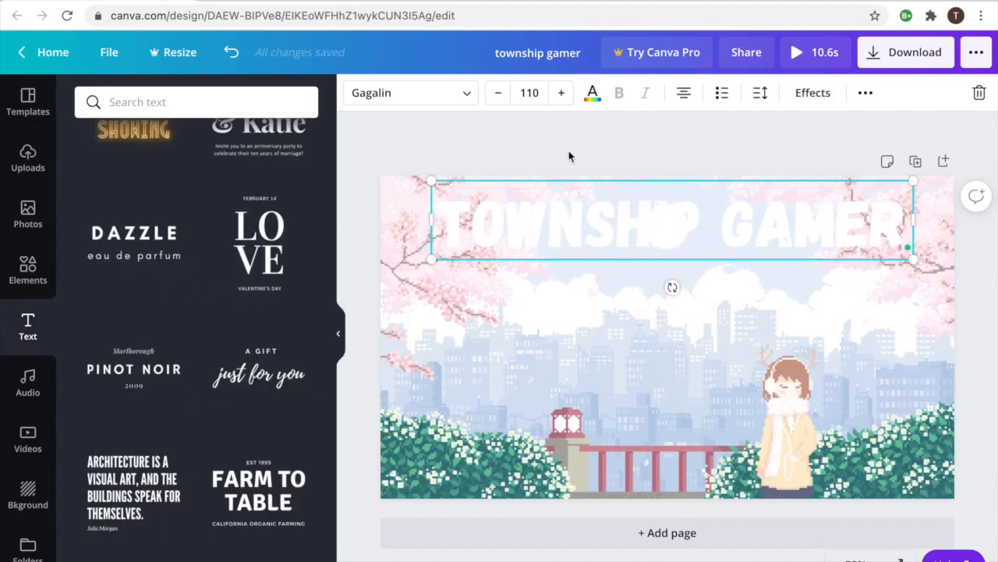
left_click(569, 149)
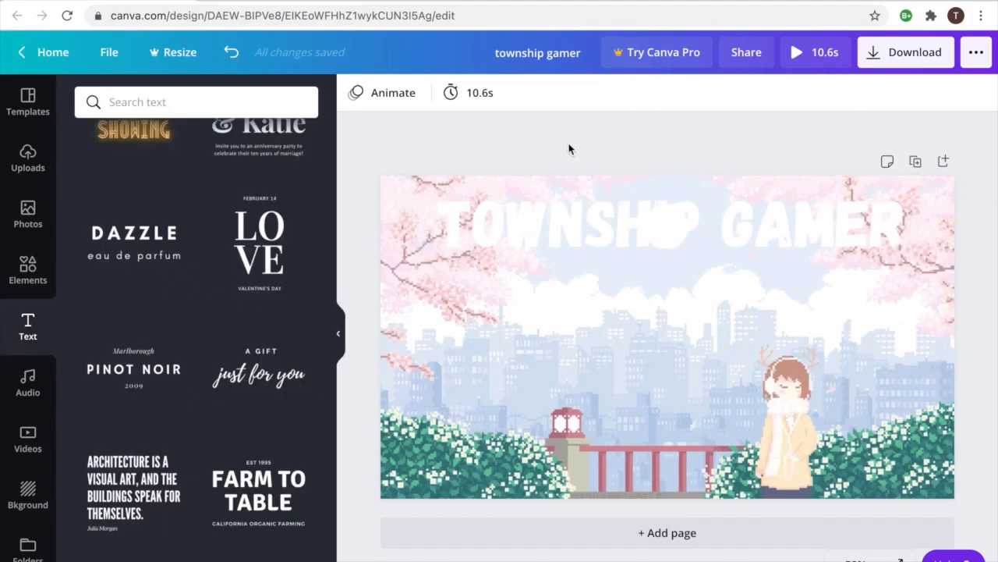
Paste a copy of the TOWNSHIP GAMER heading, color it light pink and place it slightly offset over the white one
key("super+v")
left_click(593, 93)
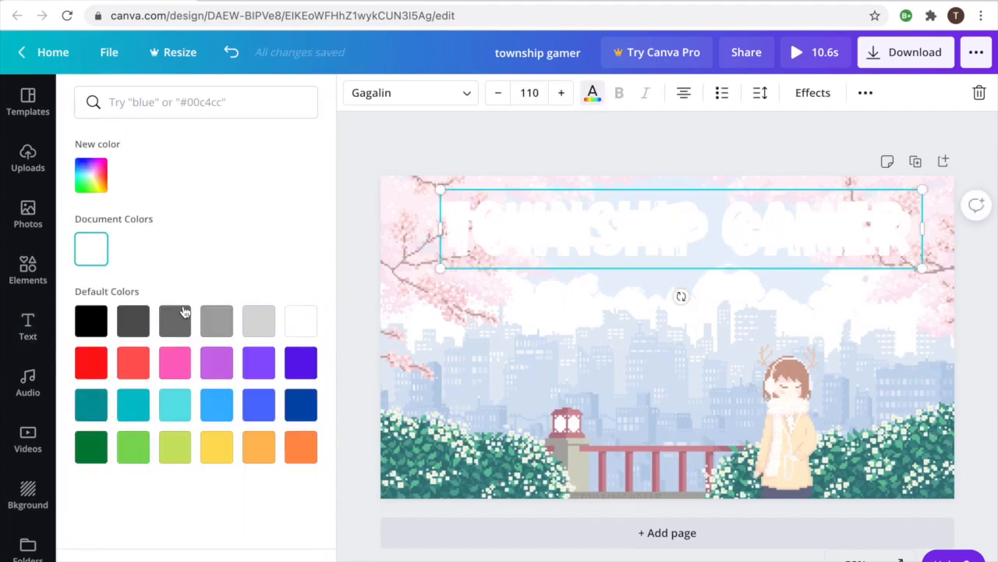
left_click(91, 174)
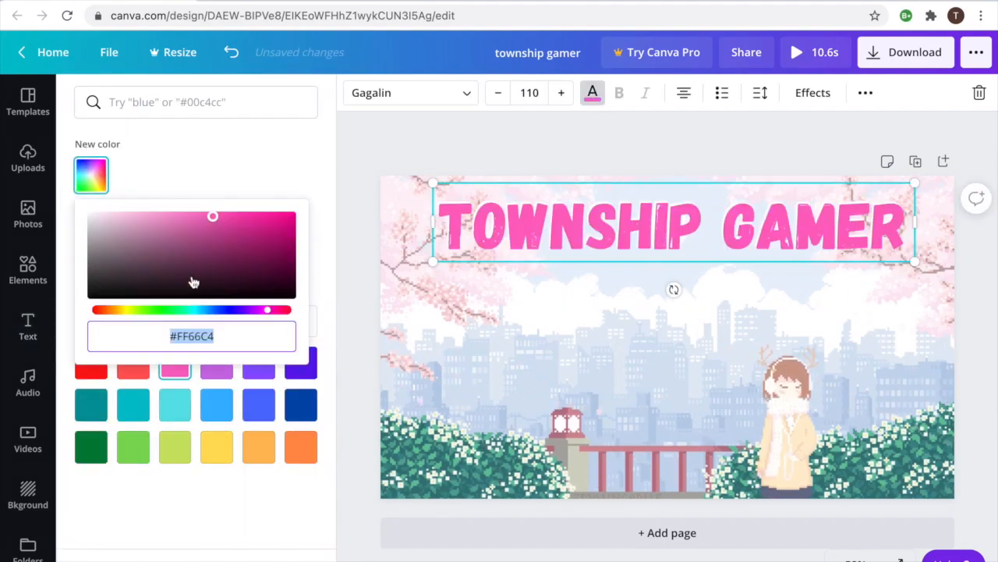
left_click(368, 213)
left_click_drag(615, 229, 631, 241)
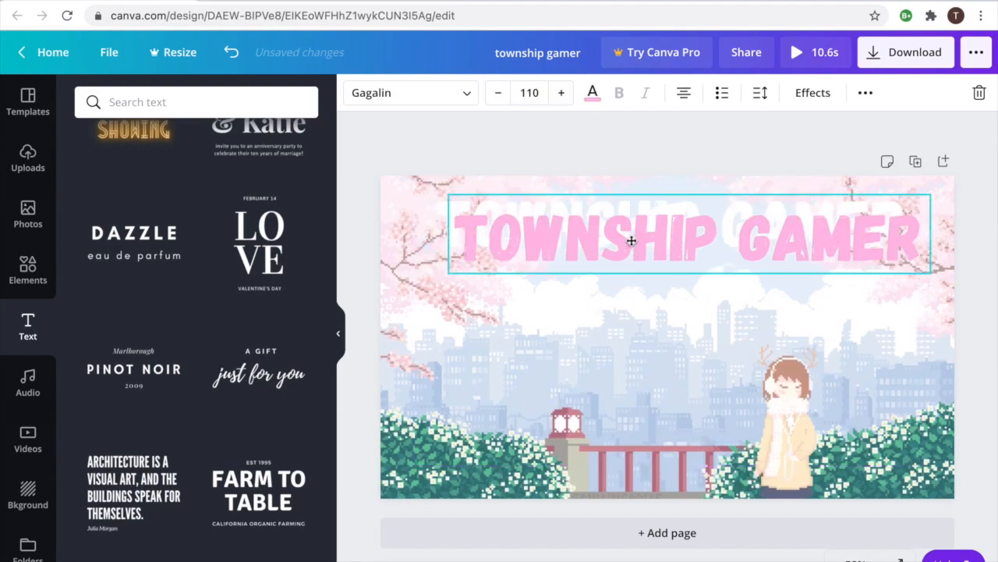
Paste another copy of the heading, color it blue and place it below the other two
key("super+v")
left_click(592, 93)
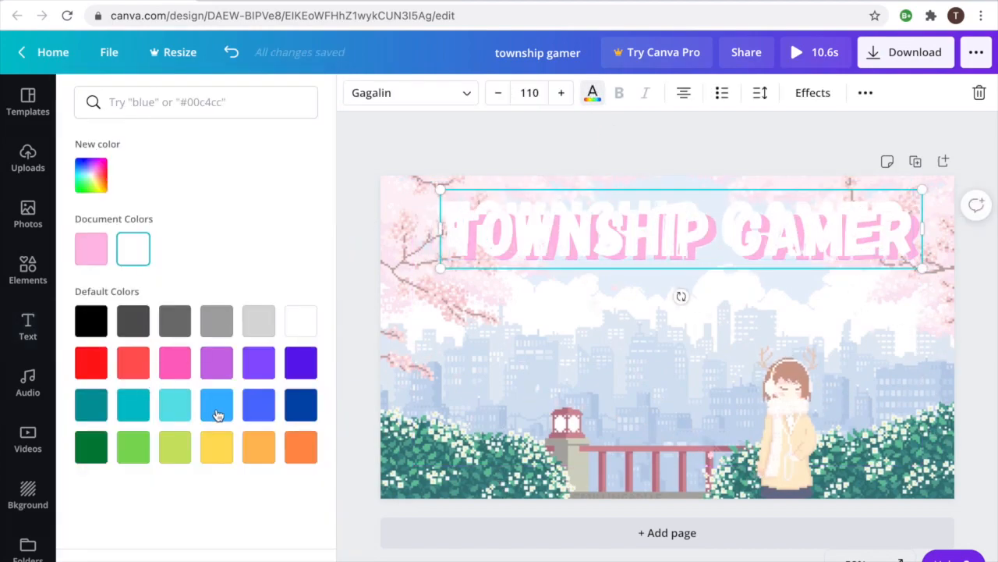
left_click(217, 405)
left_click_drag(489, 245, 491, 302)
Move the pink heading onto the white one and nudge it right and down so a white edge shows
left_click(454, 208)
left_click_drag(504, 223, 499, 216)
key("Right")
key("Right")
key("Right")
key("Down")
key("Down")
key("Down")
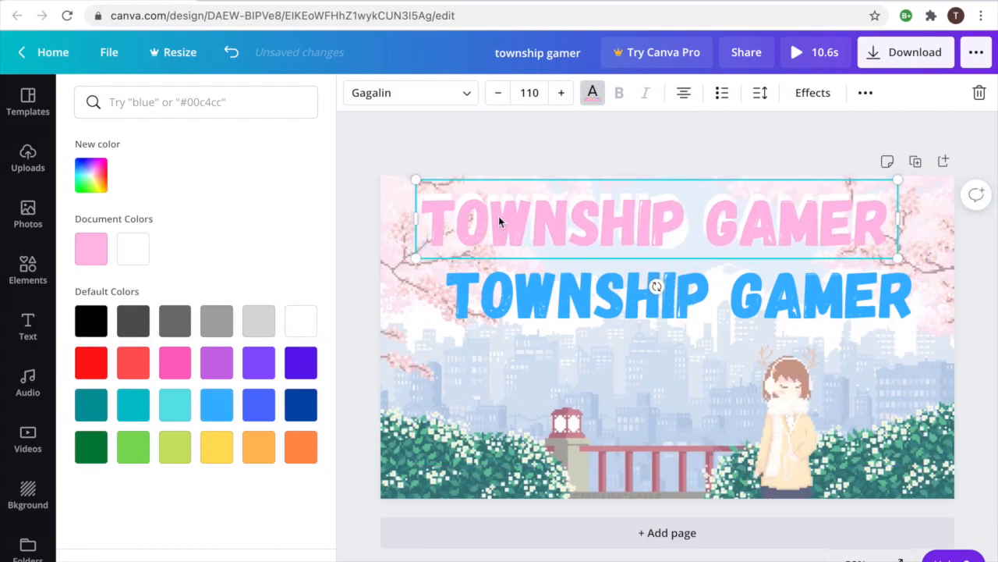
Move the blue heading onto the pink one and nudge it into place as the top layer of the title
left_click_drag(486, 284, 465, 220)
key("Right")
key("Right")
key("Right")
key("Right")
key("Right")
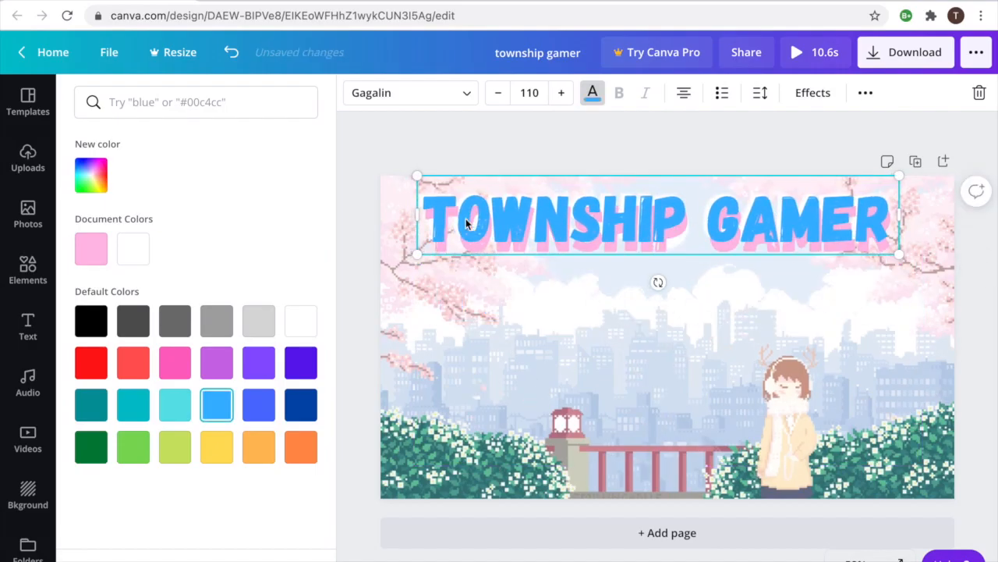
key("Escape")
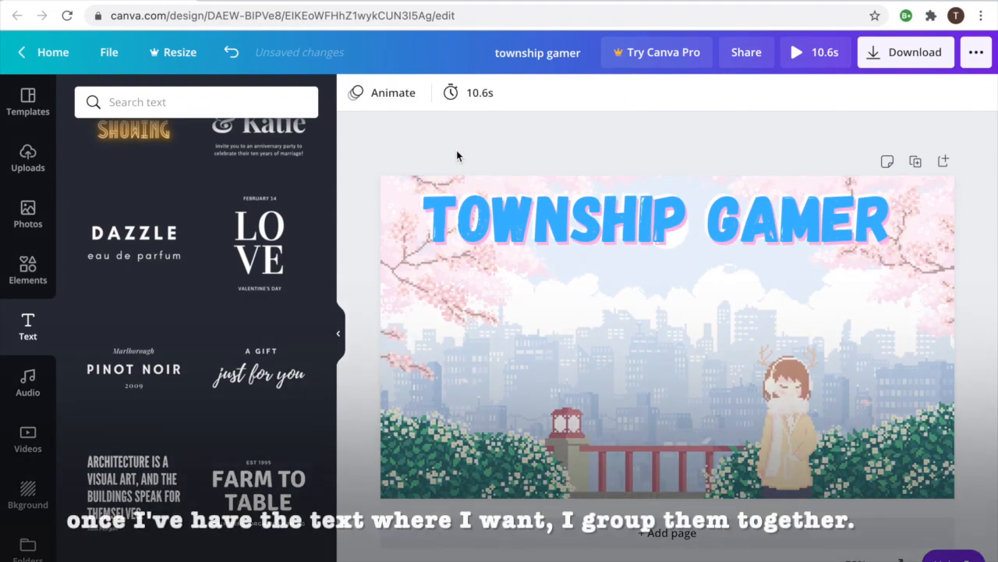
Group the stacked TOWNSHIP GAMER text layers
left_click(471, 221)
right_click(471, 220)
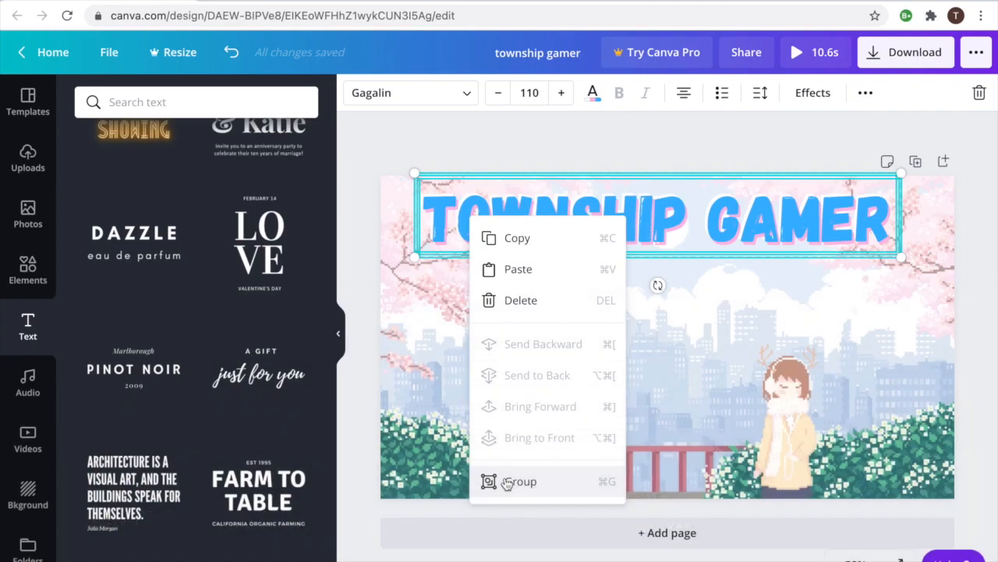
left_click(507, 483)
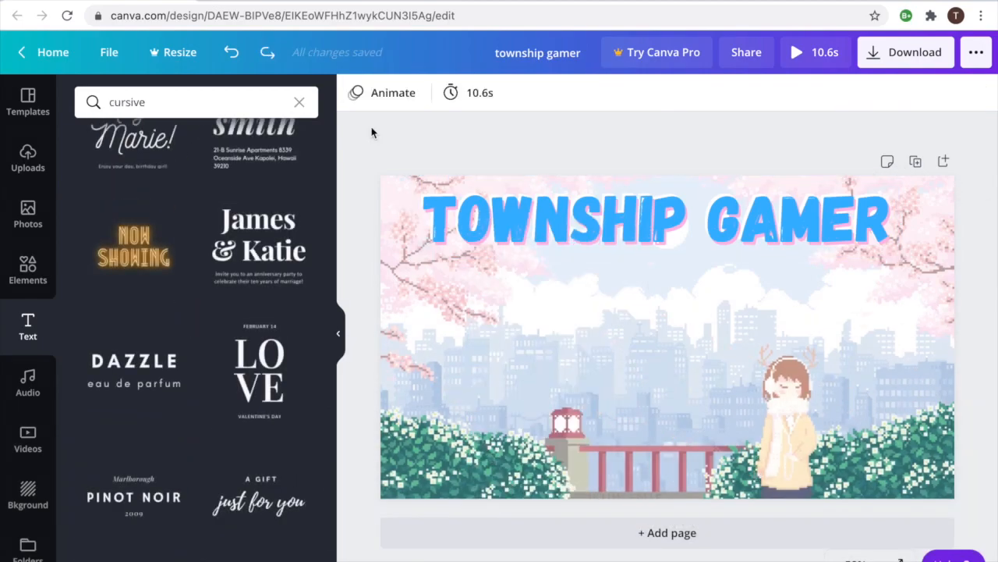
Add a subheading to the page, search the fonts for cursive and set it to Beth Ellen
scroll(236, 225, "up", 10)
left_click(179, 233)
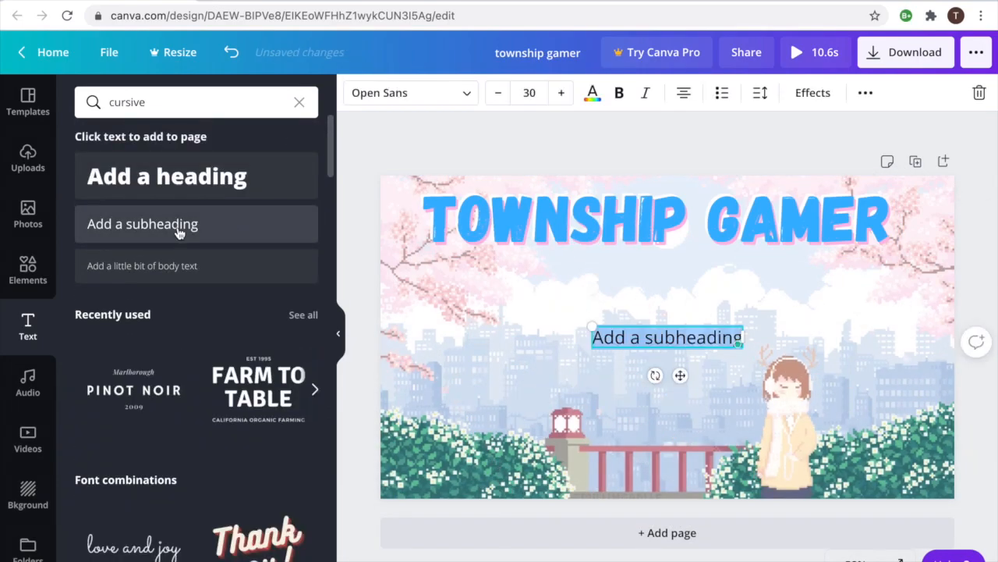
left_click(410, 93)
left_click(163, 102)
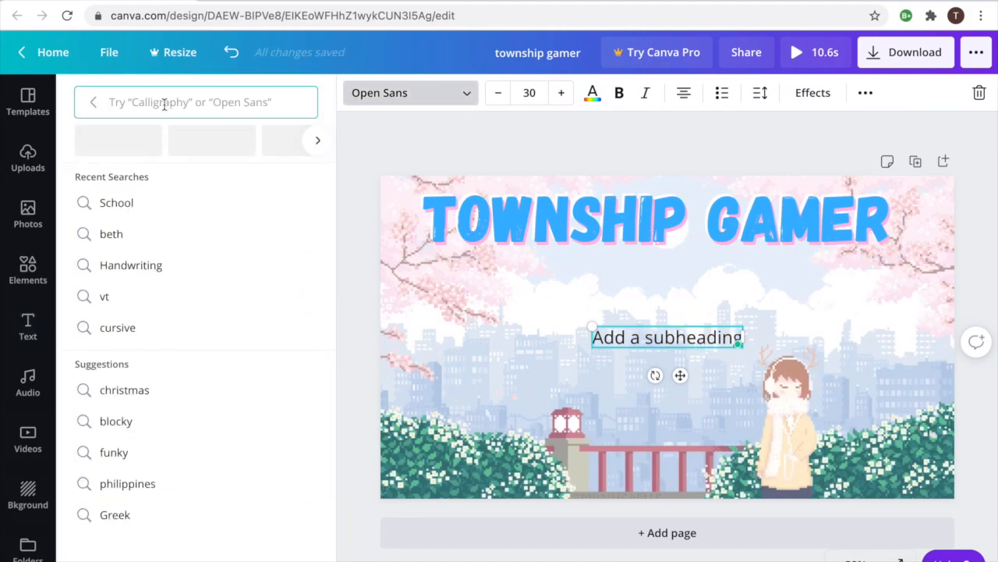
type("cursive")
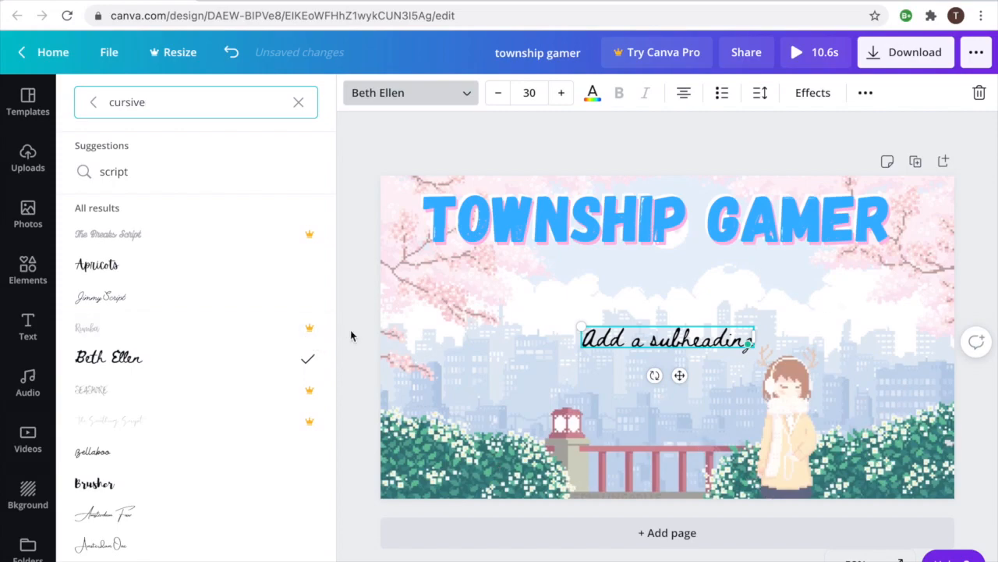
Replace the subheading text with "Presents:"
type("P")
key("BackSpace")
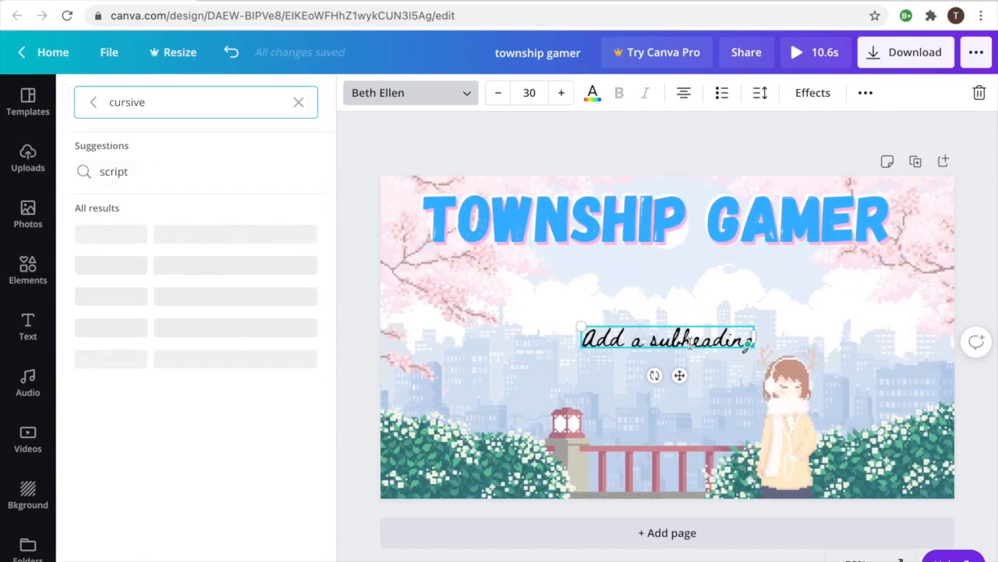
triple_click(689, 343)
type("Presents:")
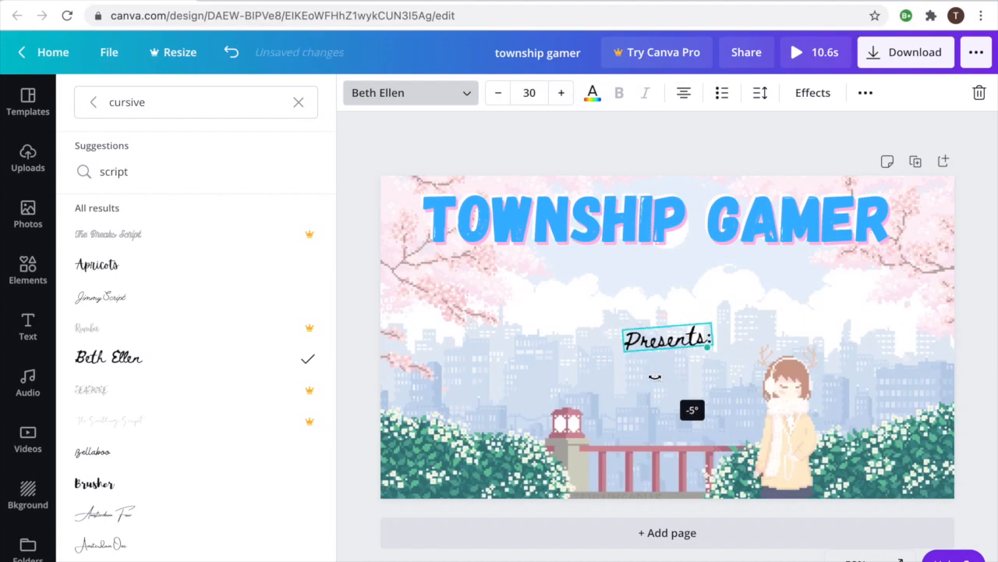
Enlarge "Presents:" to about size 75, place it over the title's lower edge and tilt it upward to the right
left_click_drag(728, 346, 846, 381)
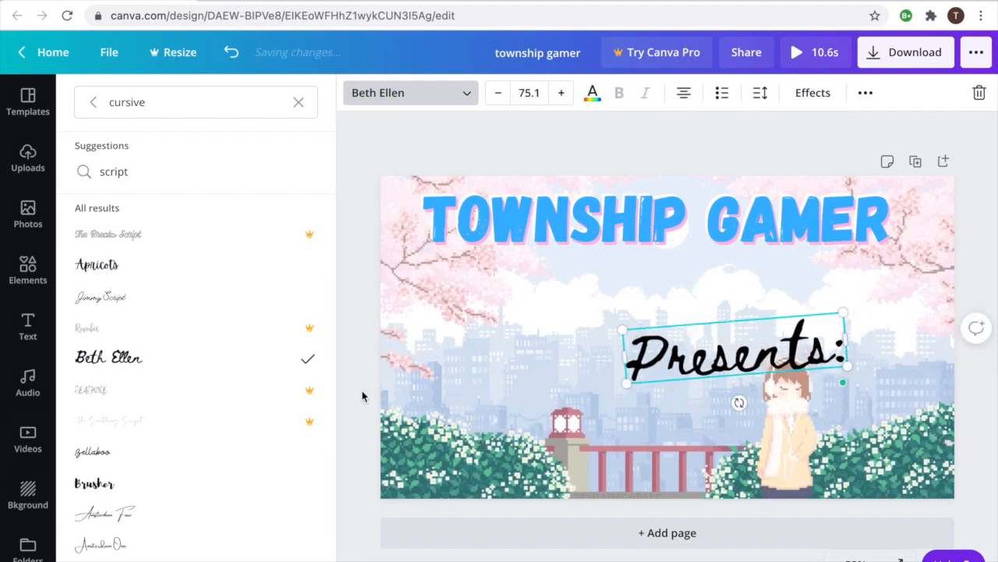
left_click_drag(700, 355, 630, 261)
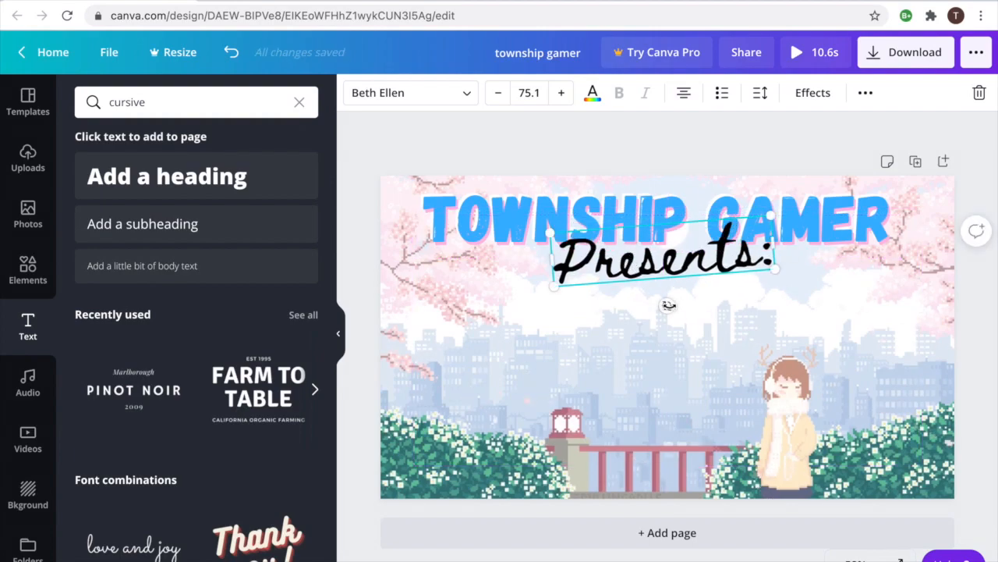
left_click_drag(668, 305, 667, 305)
Color "Presents:" light orange, try the Glitch and Neon effects, and apply the Shadow effect
left_click(592, 95)
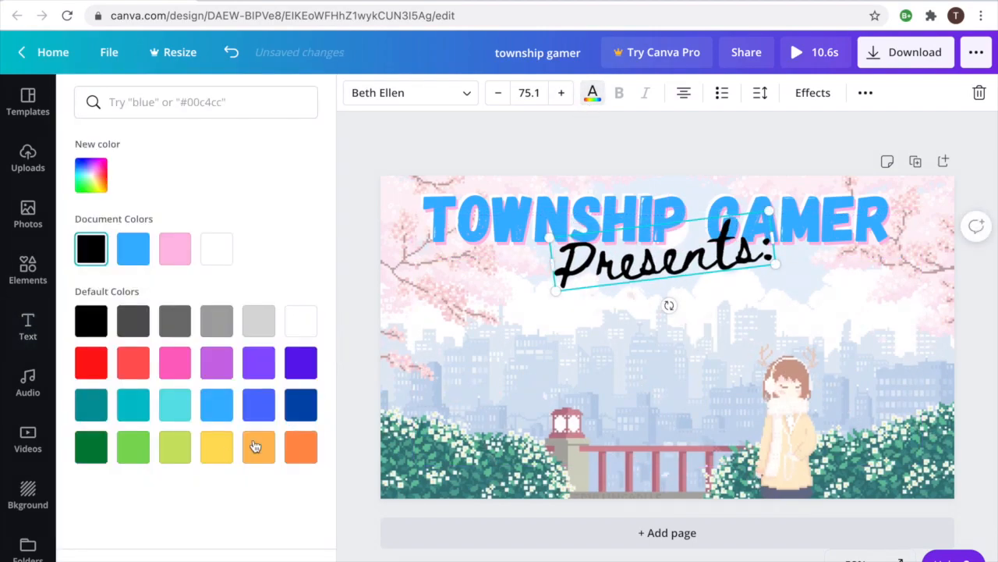
left_click(811, 92)
left_click(109, 351)
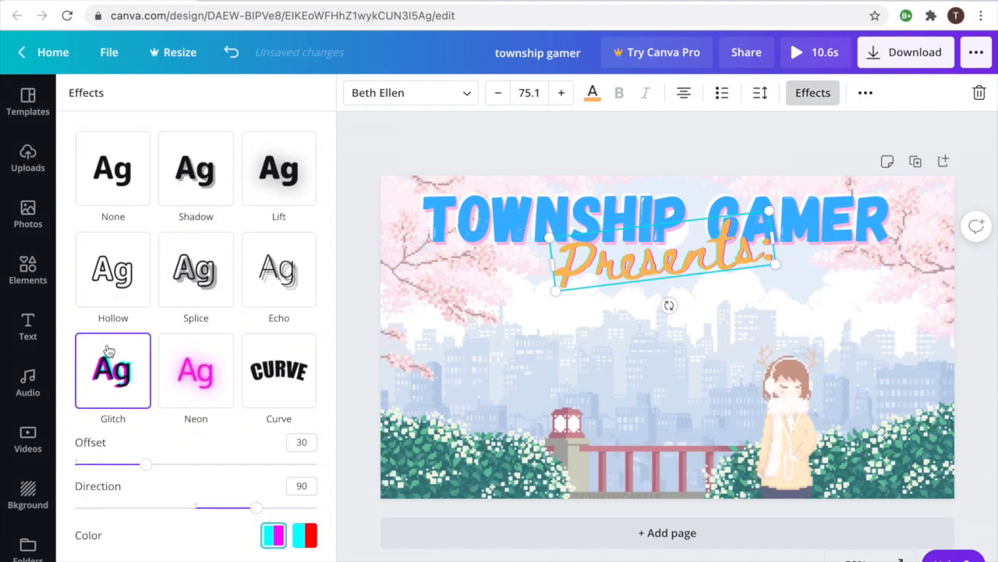
left_click(191, 392)
left_click(144, 191)
left_click(208, 198)
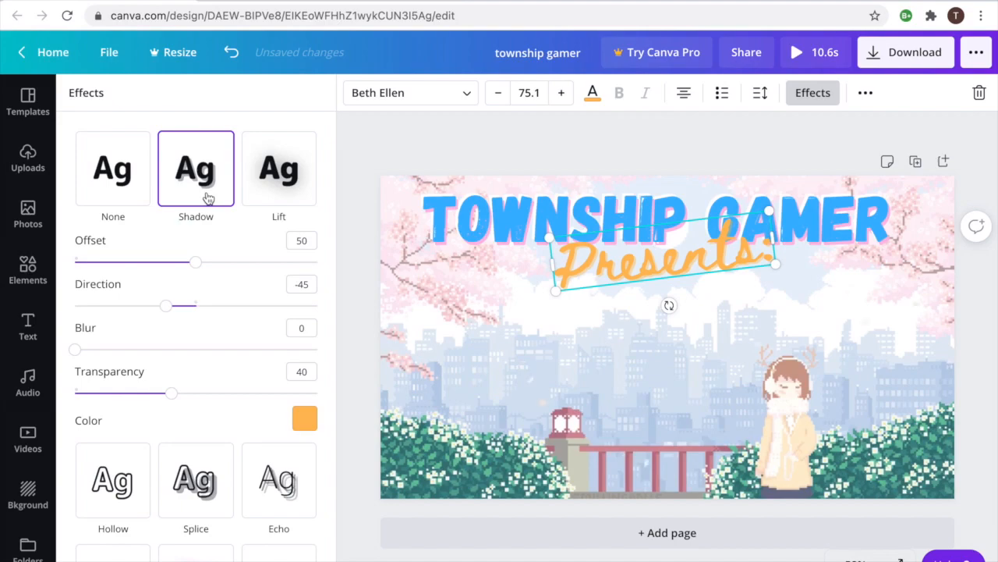
left_click(133, 183)
left_click(173, 185)
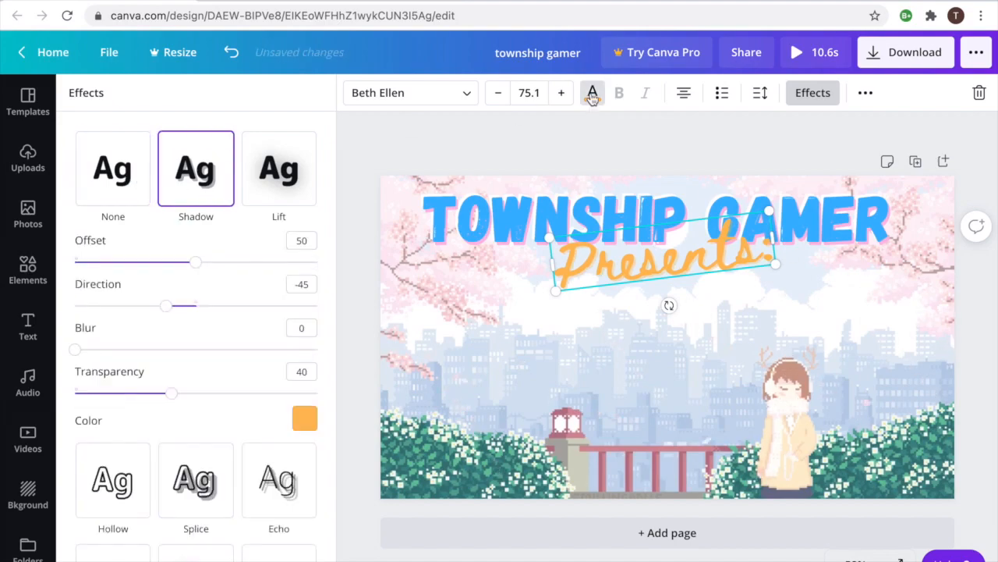
Try green and lighter gray text colors on "Presents:" and set it to dark gray
left_click(592, 94)
left_click(92, 446)
left_click(230, 324)
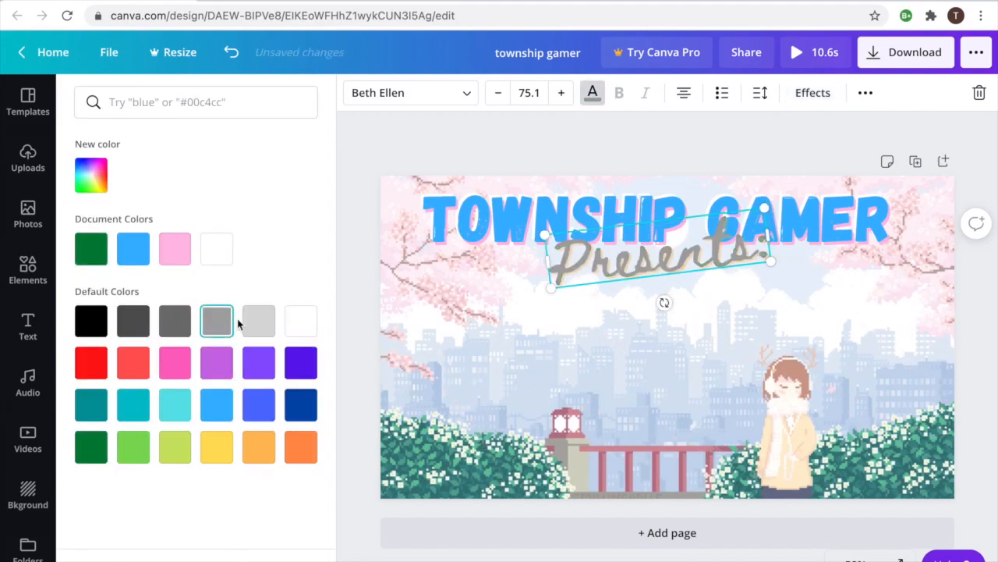
left_click(250, 324)
left_click(173, 321)
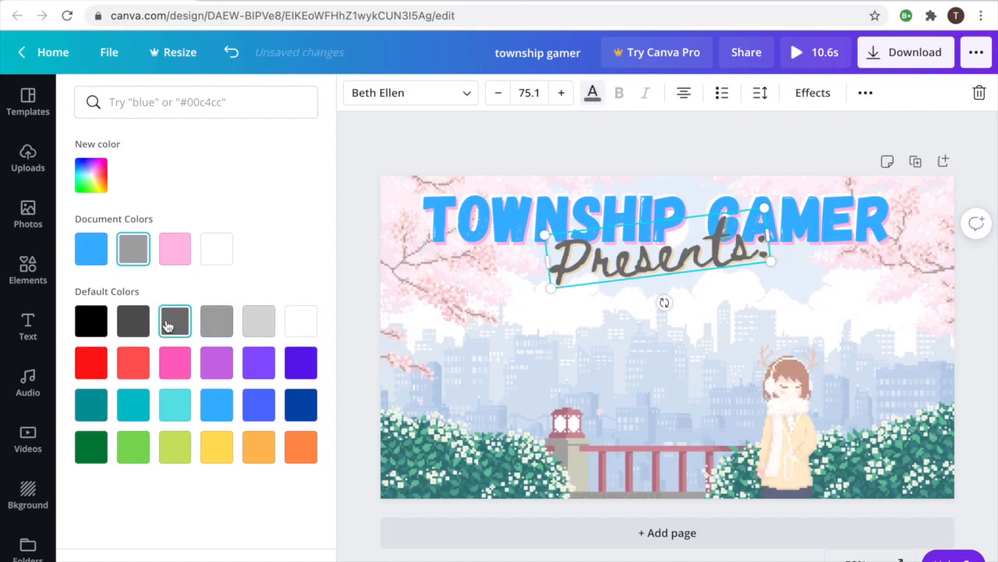
left_click(352, 312)
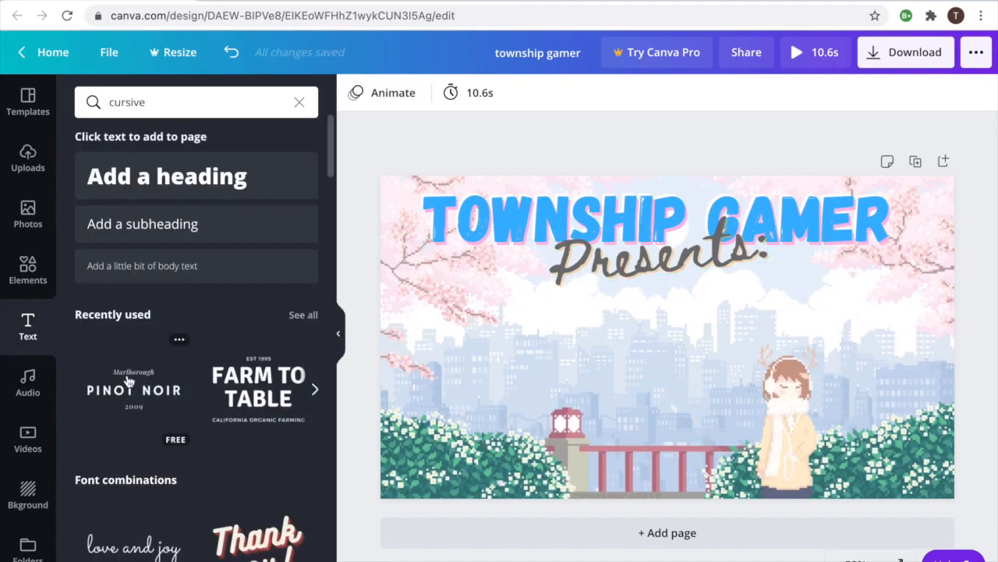
Add another subheading, search the fonts for vt and set it to VT323
left_click(148, 226)
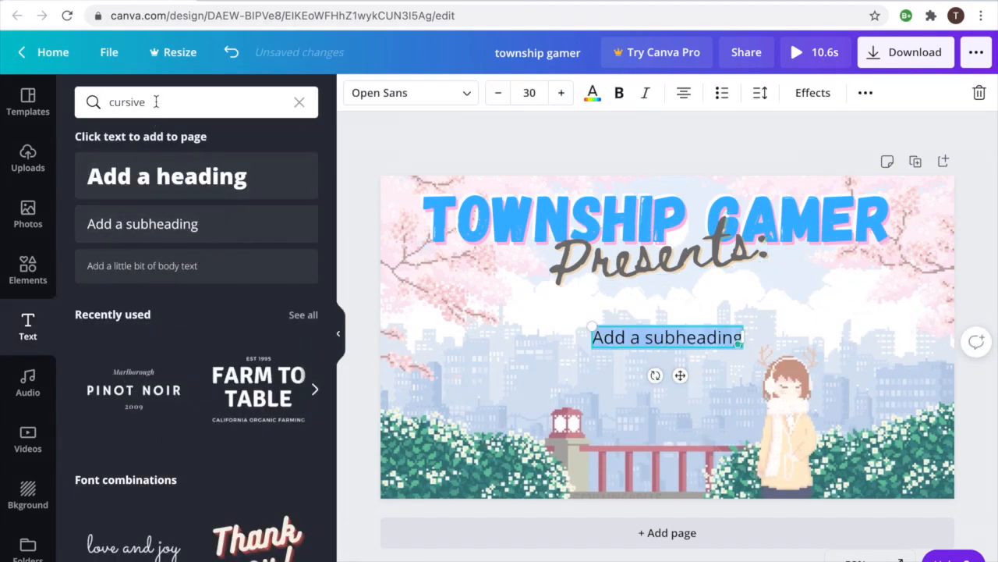
left_click(472, 100)
double_click(244, 100)
type("vt")
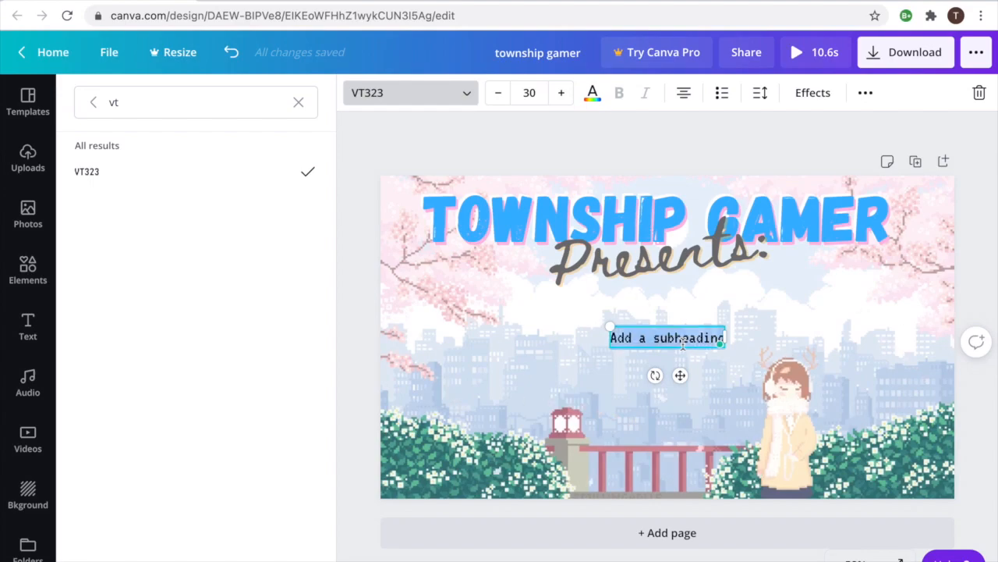
Replace the new subheading with START, enlarge it to about size 63 and place it below "Presents:"
double_click(711, 363)
left_click(360, 421)
left_click_drag(642, 346, 656, 323)
left_click(347, 442)
Apply the Glitch effect to the START text
left_click(813, 92)
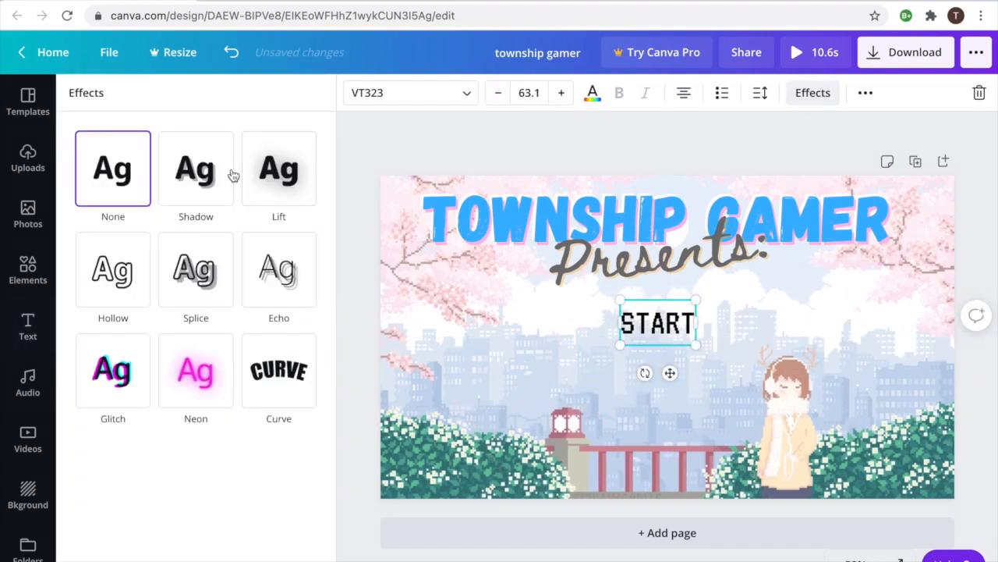
left_click(91, 401)
left_click(352, 320)
Duplicate the START text, change the copy to SETTING and center it directly below START
left_click(658, 323)
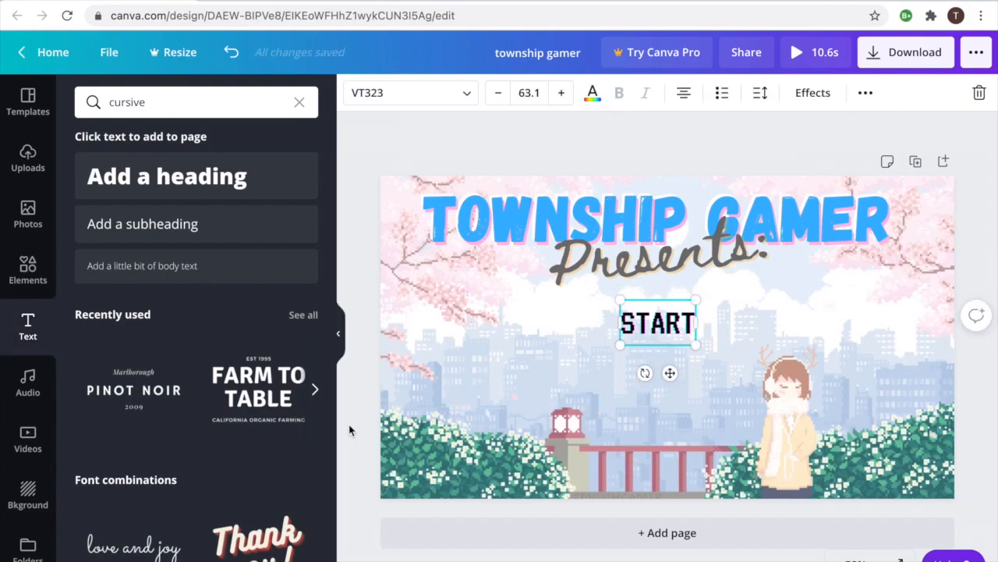
key("super+d")
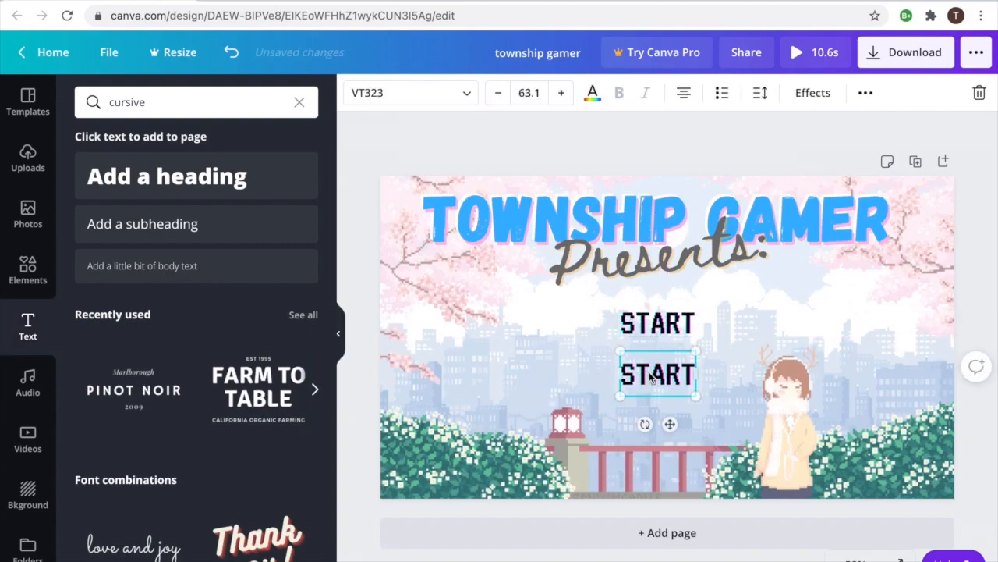
left_click(359, 415)
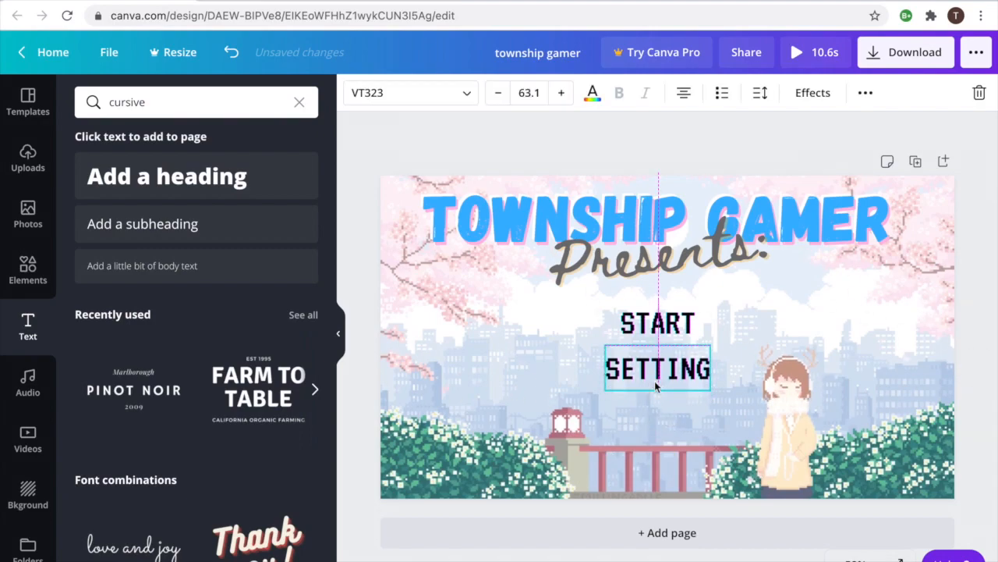
Duplicate the START text, change the copy to QUIT and center it directly below SETTING
left_click(344, 442)
left_click_drag(658, 322, 657, 421)
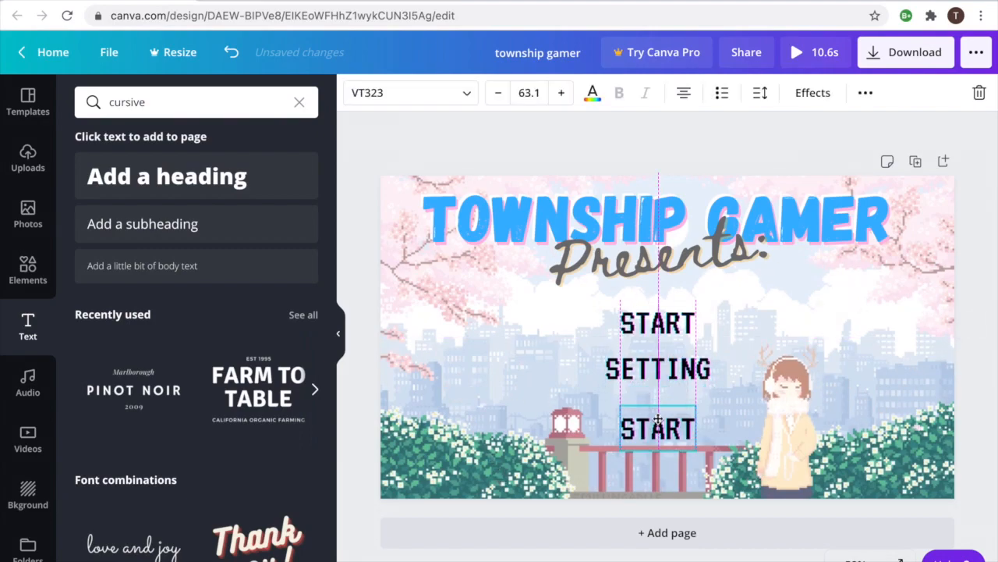
type("QUIT")
key("Escape")
left_click(663, 423)
left_click(353, 474)
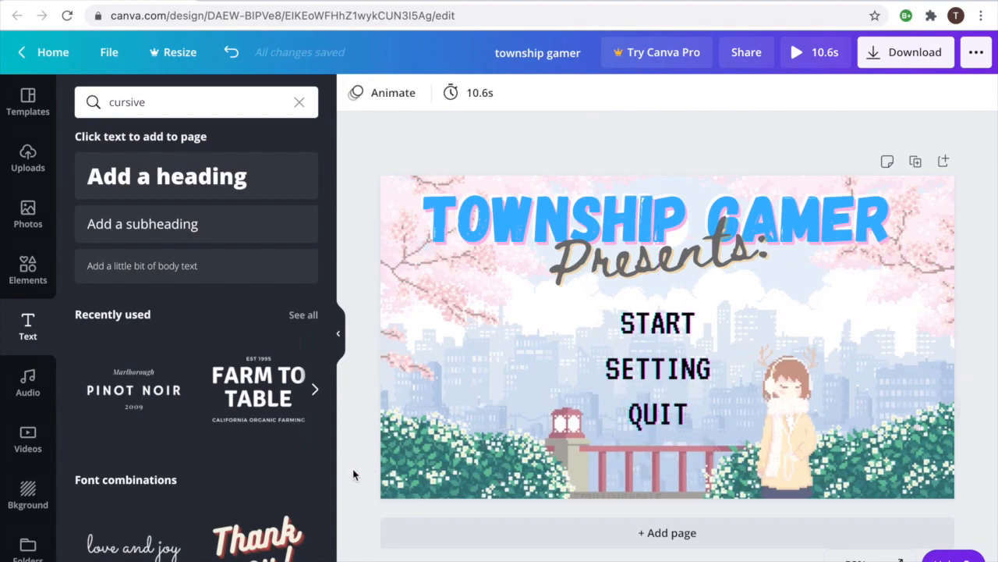
type("START")
left_click_drag(695, 323, 503, 449)
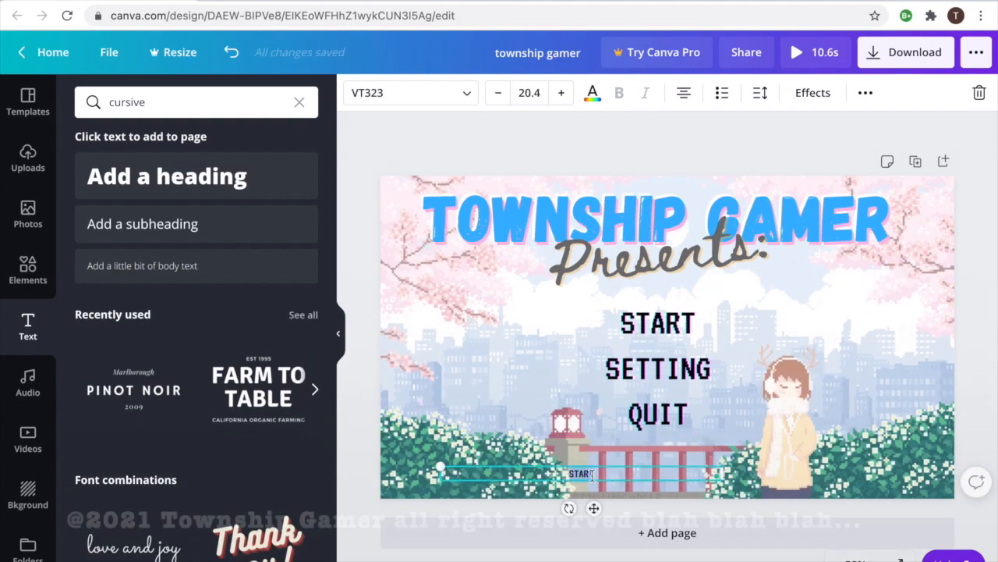
type("@2021 TOWNSHI")
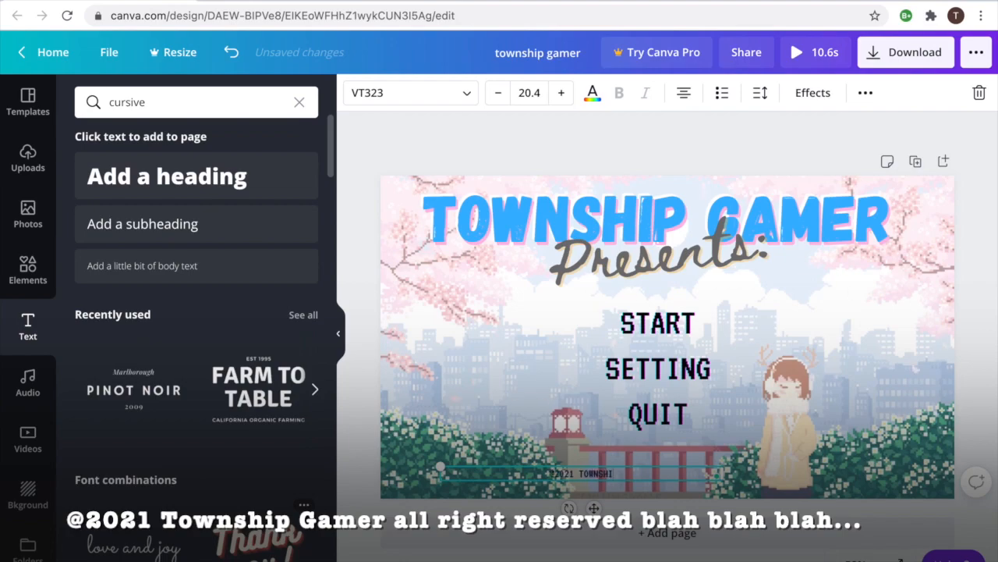
type(" RESERVED BLAH BLAH BLAH...")
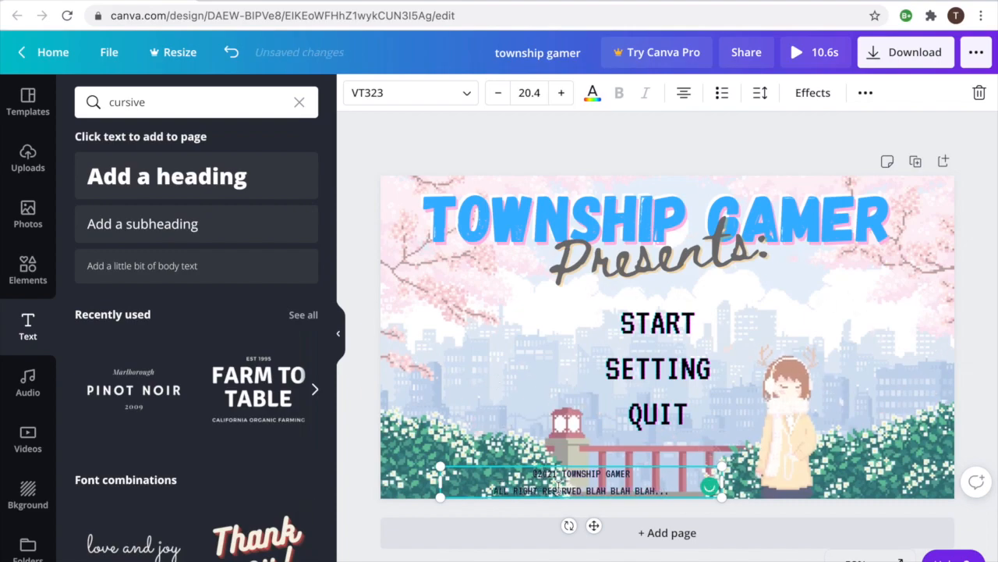
Set the copyright text's line height to 1 and center the text directly below QUIT
left_click(760, 92)
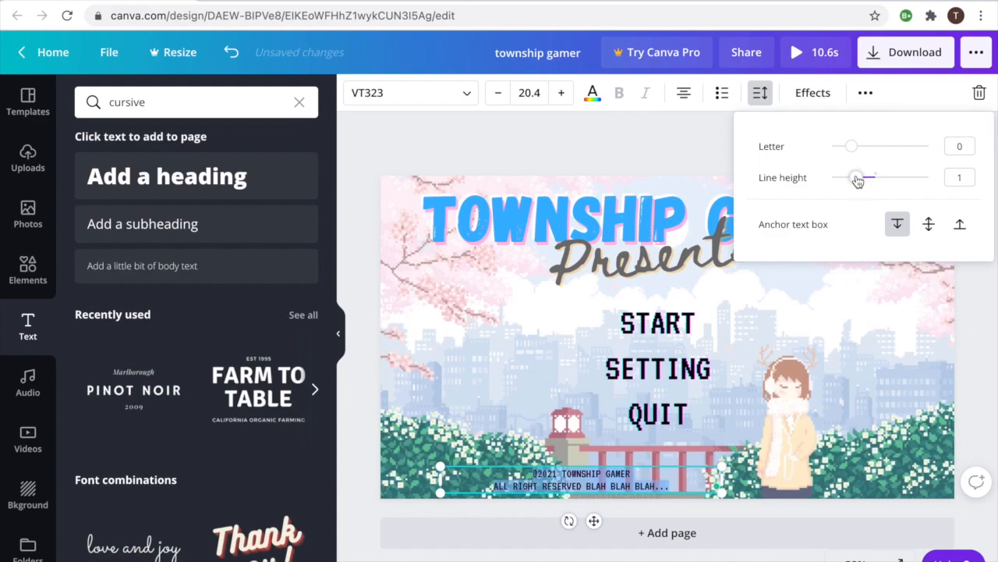
left_click(367, 441)
left_click_drag(581, 479, 659, 472)
left_click(368, 523)
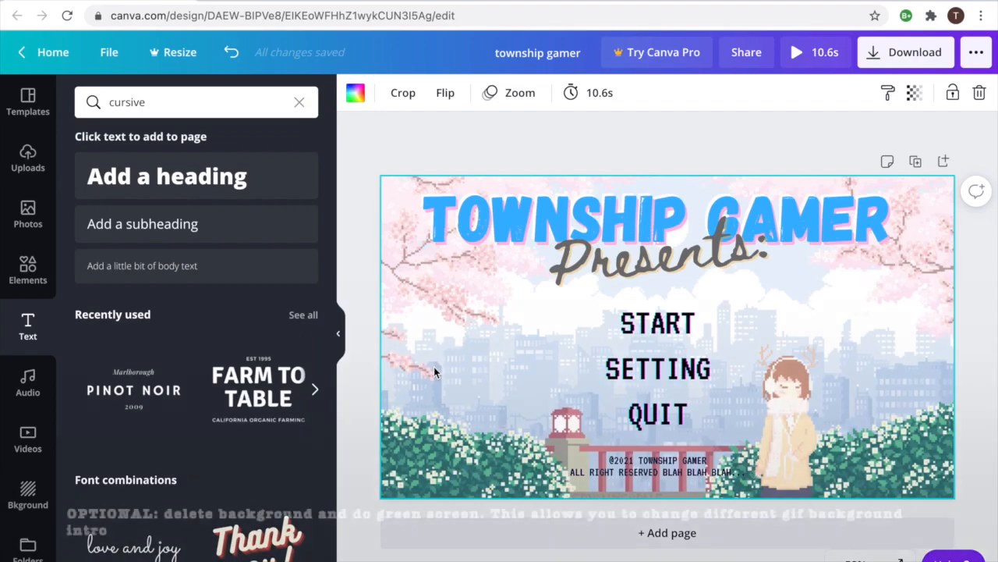
Delete the spring pixel GIF from the background and fill the page with solid green
key("Delete")
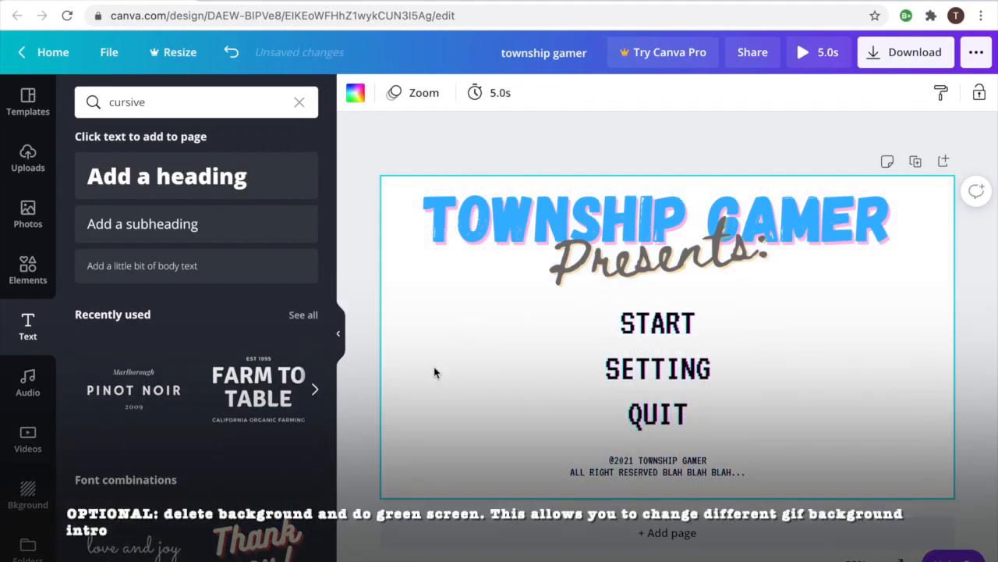
left_click(355, 92)
left_click(133, 447)
left_click(348, 359)
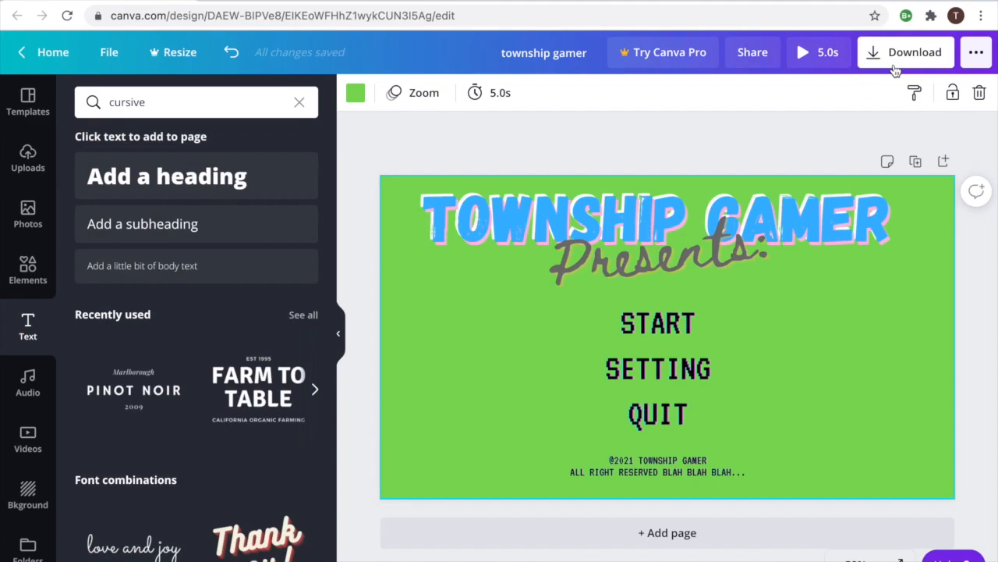
Download the green-screen design as an MP4 video
left_click(892, 61)
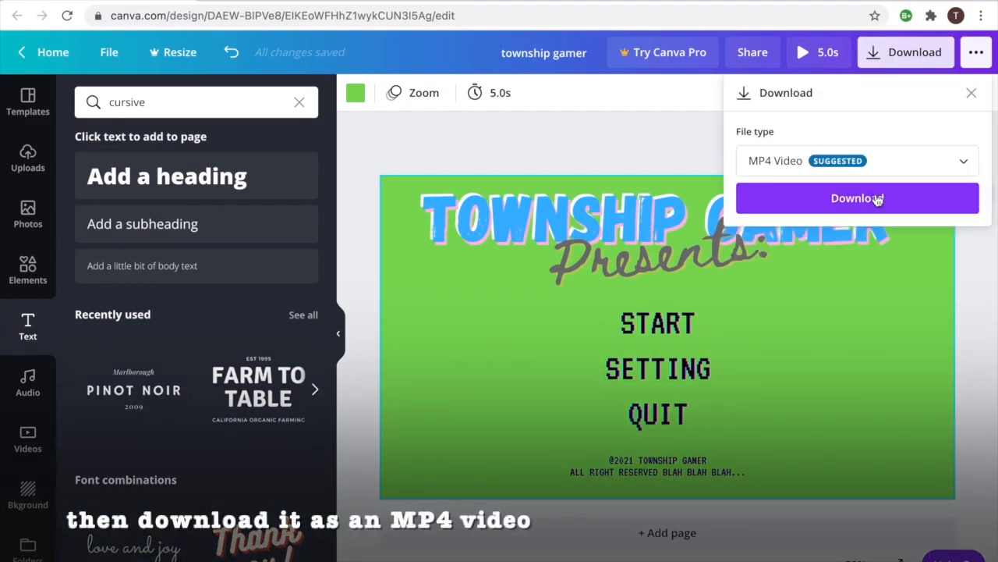
left_click(876, 196)
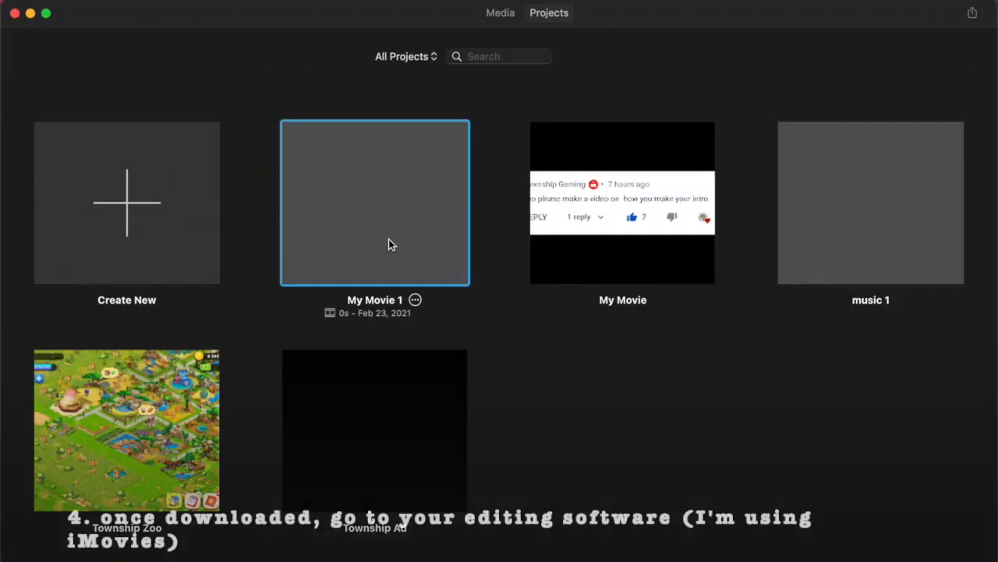
Switch to iMovie, open My Movie 1, add original.gif from the Intro Template folder to the timeline and play it
left_click(389, 239)
scroll(388, 239, "up", 10)
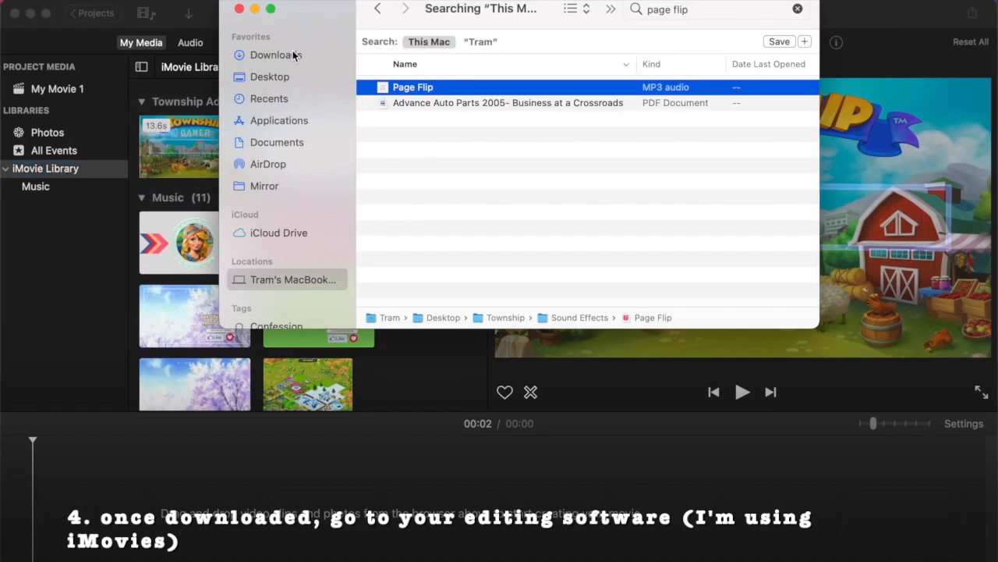
left_click(295, 55)
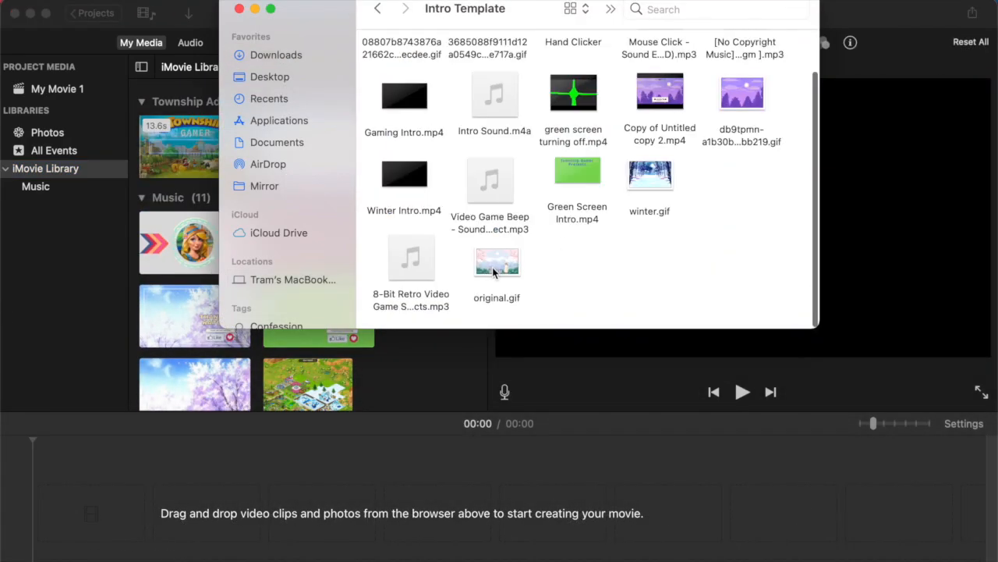
left_click_drag(497, 265, 45, 535)
left_click(84, 426)
key("space")
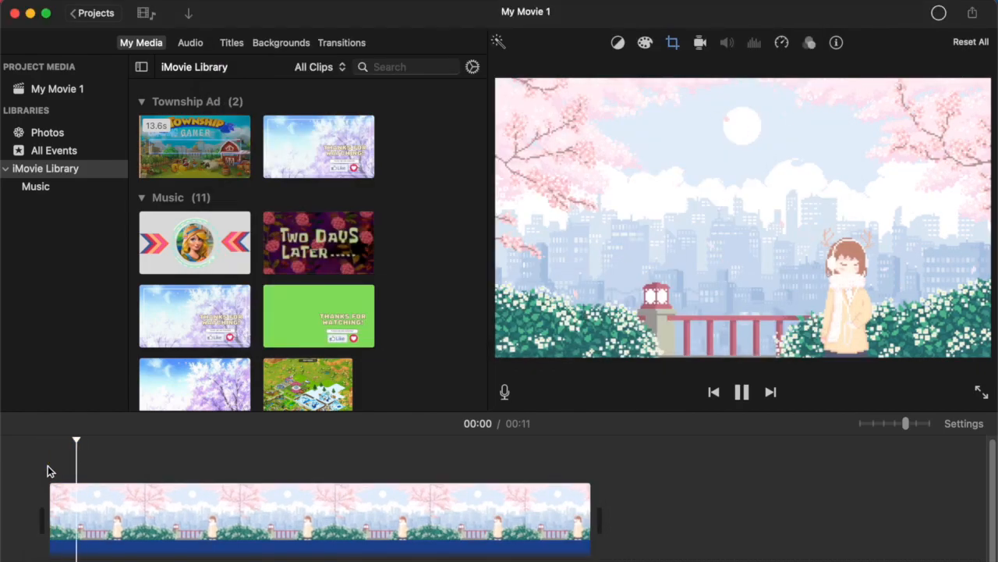
Add the autumn village GIF to the timeline after the spring clip and play it
left_click(287, 1)
scroll(415, 164, "up", 2)
left_click_drag(410, 98, 588, 460)
left_click(587, 457)
key("space")
key("space")
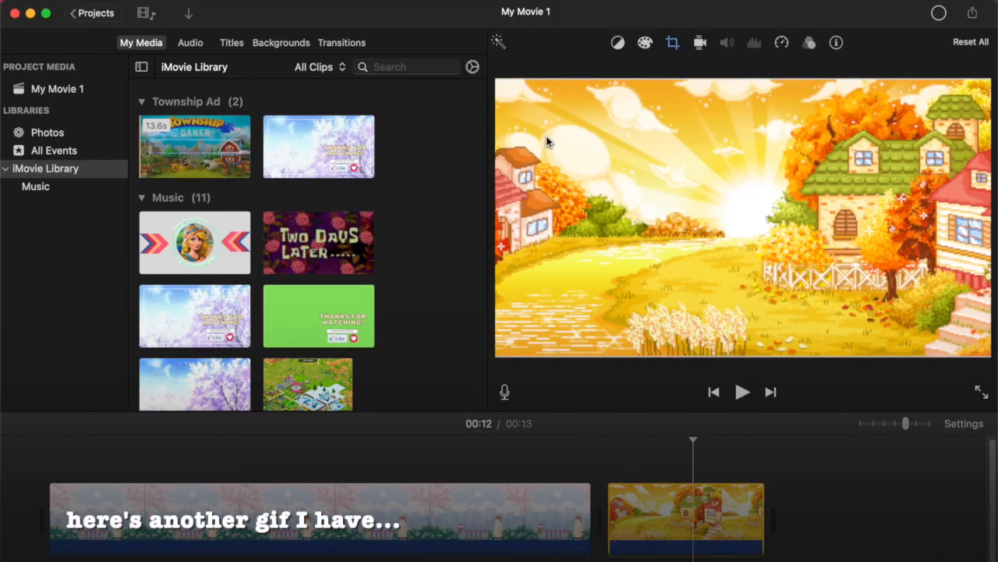
Add the downloaded green-screen title video from Downloads as an overlay above the start of the spring clip
key("super+Tab")
left_click(303, 57)
scroll(577, 171, "down", 10)
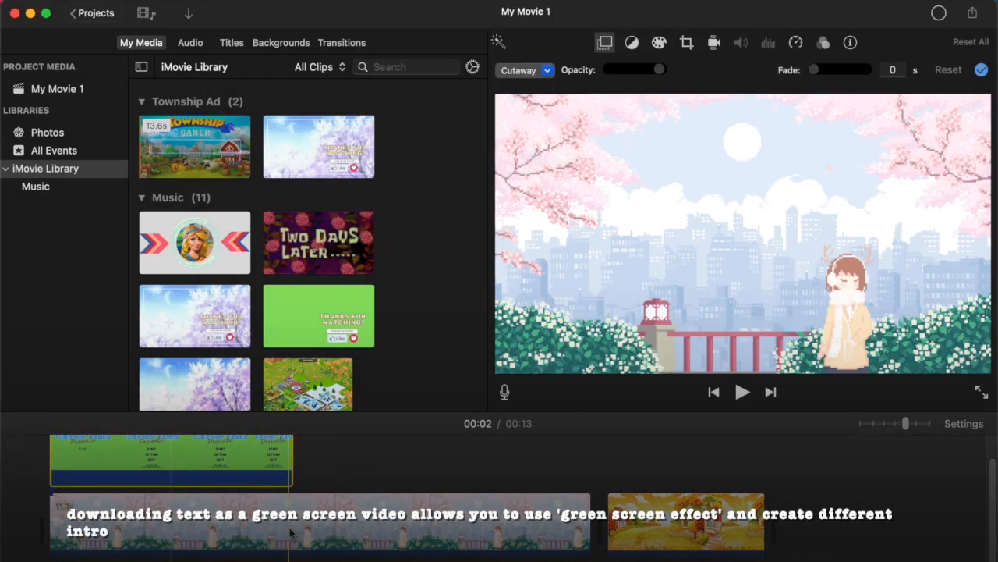
Split the spring clip where the green-screen overlay ends and delete the remaining part
left_click(290, 533)
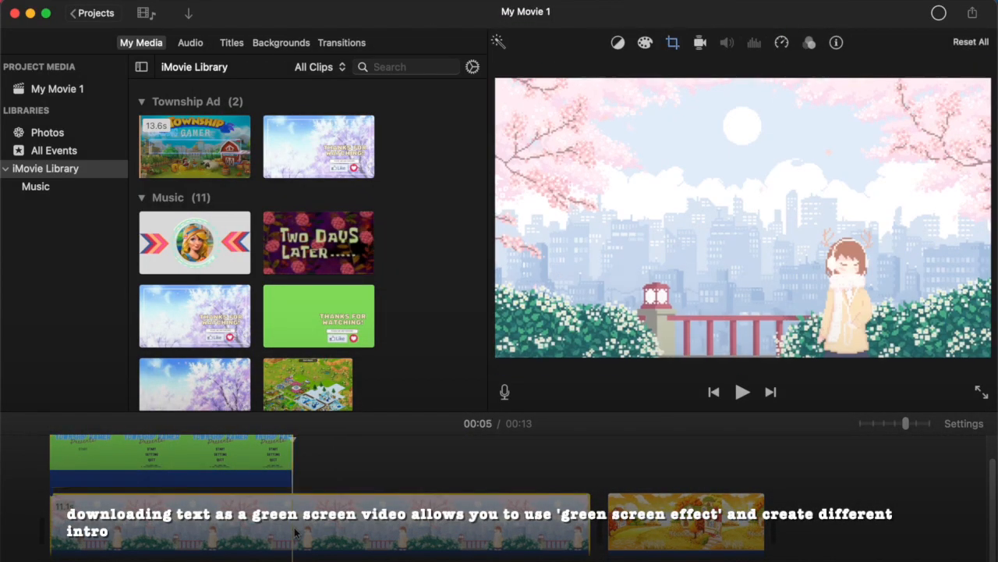
key("super+b")
left_click(316, 532)
key("Delete")
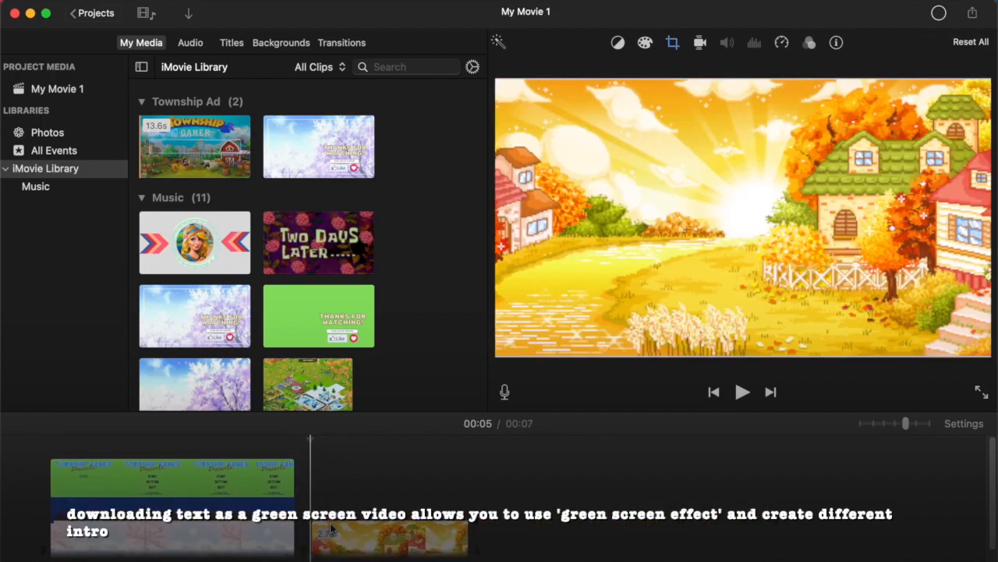
Apply the Green/Blue Screen overlay effect to the title video and play the intro from the start
left_click(158, 476)
left_click(607, 43)
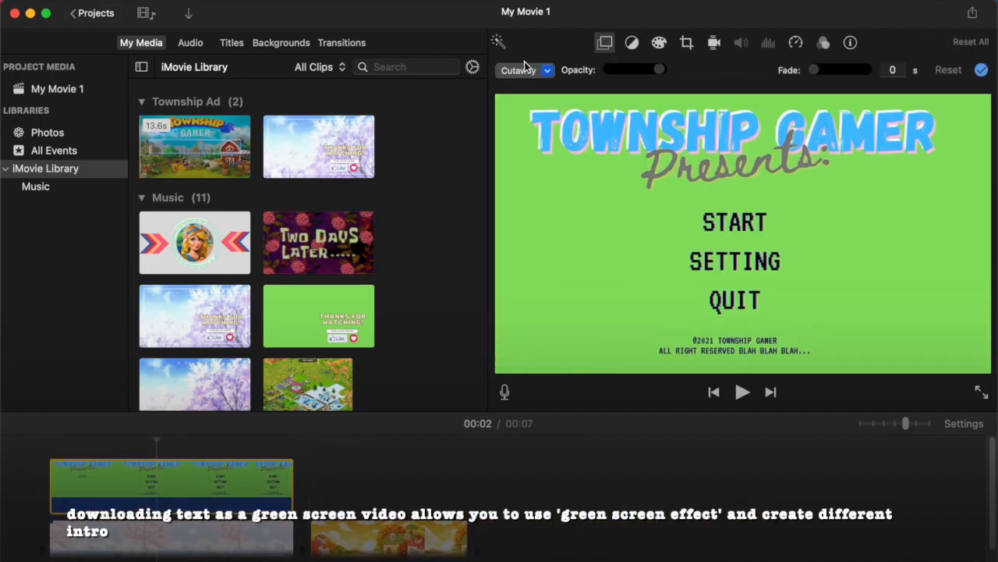
left_click(521, 71)
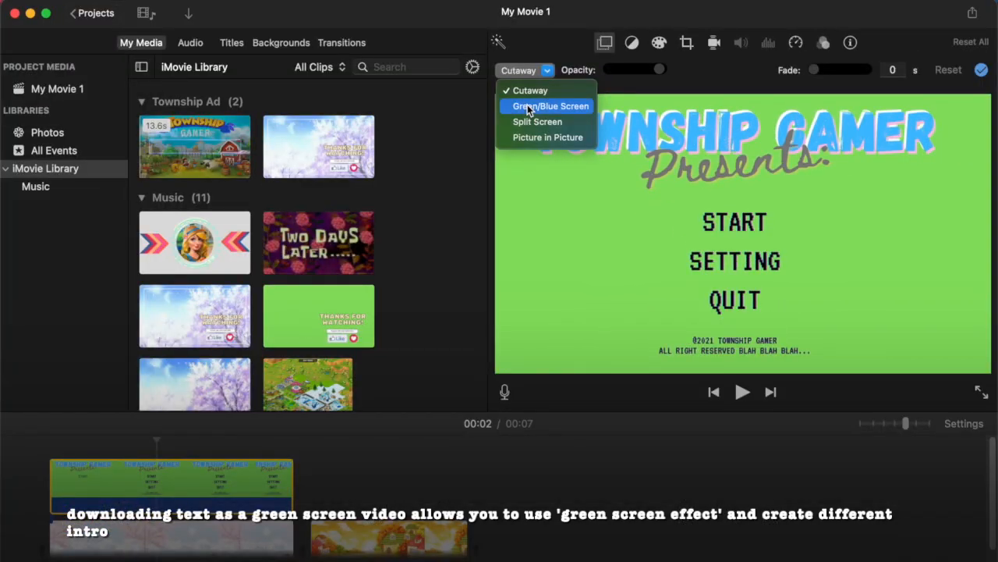
left_click(529, 107)
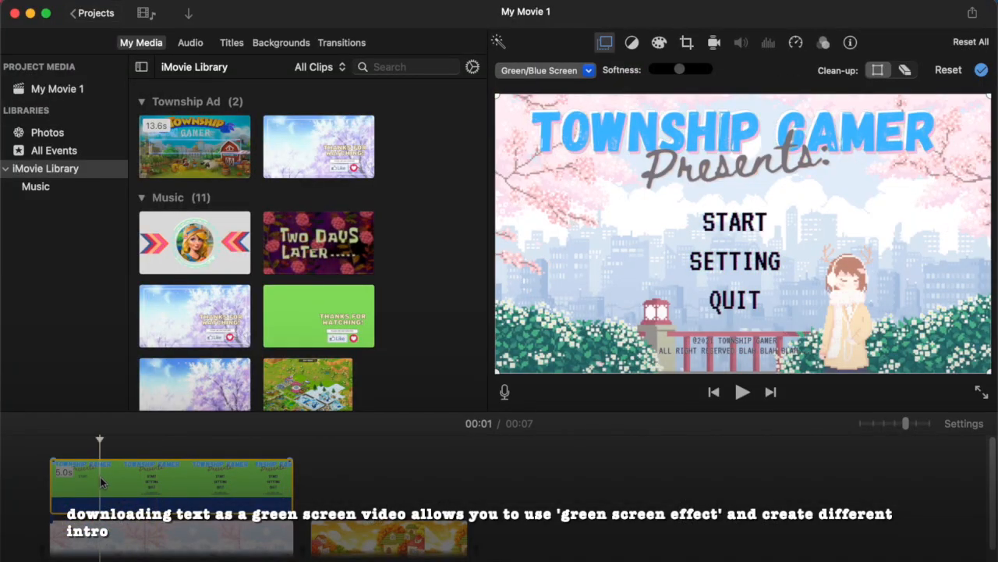
left_click(48, 459)
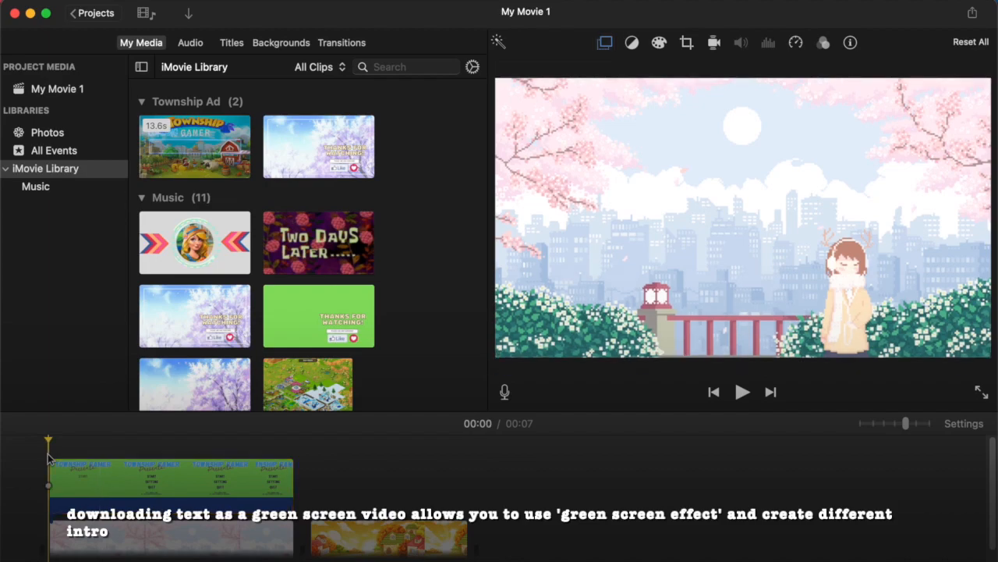
key("space")
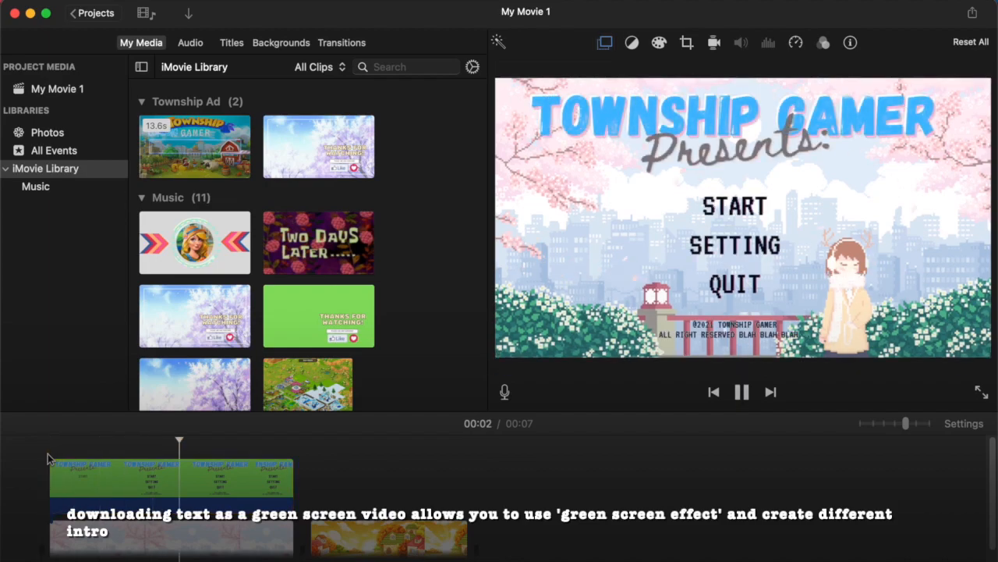
key("space")
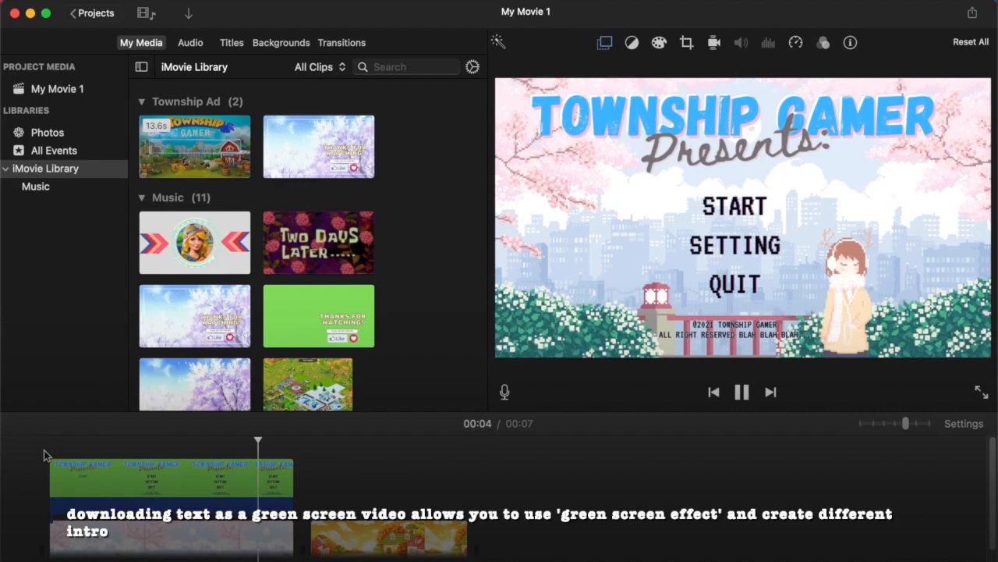
Try the title overlay above the autumn village clip, play it back and return the overlay to the spring clip
left_click(103, 490)
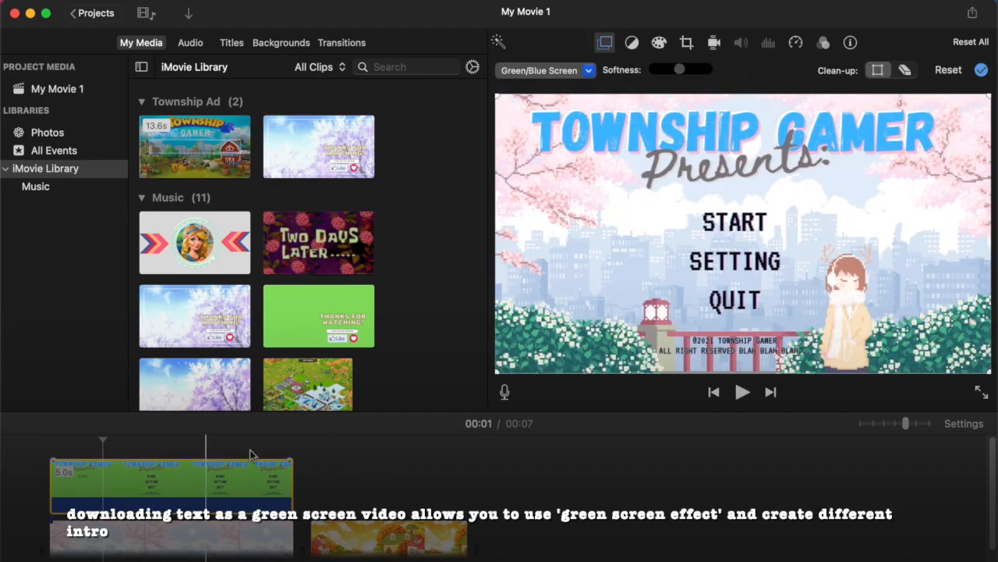
left_click_drag(249, 455, 457, 476)
left_click(293, 473)
key("space")
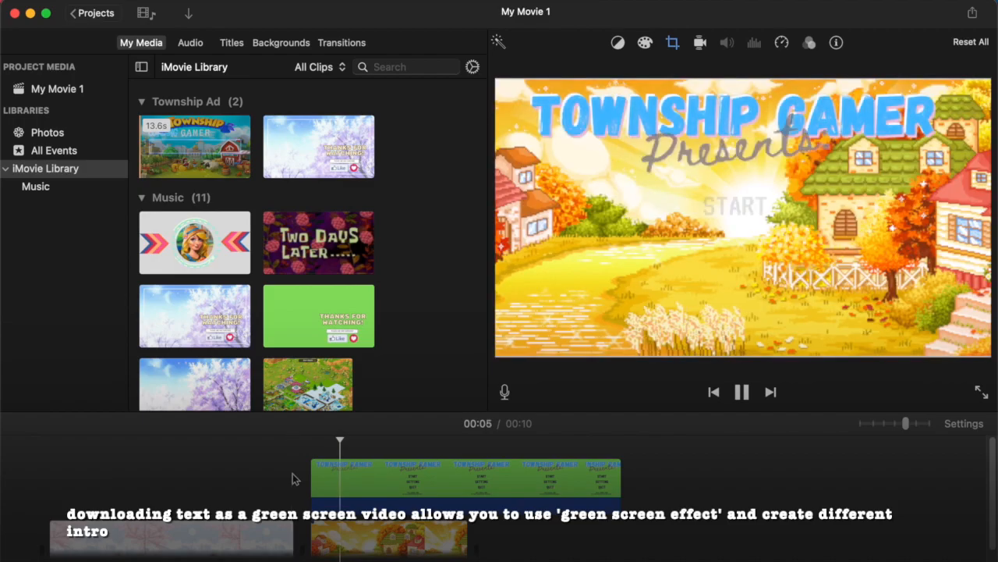
left_click(370, 471)
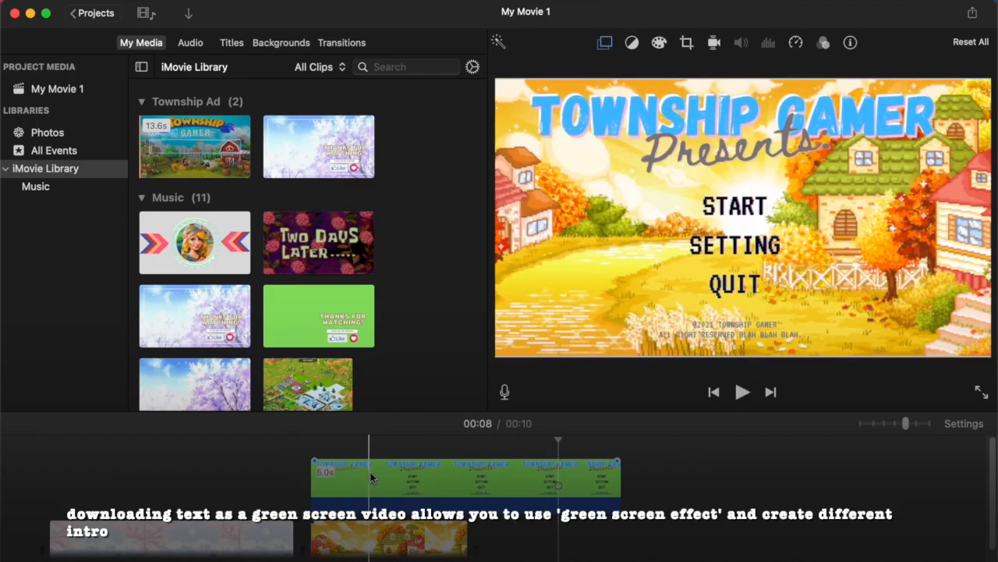
left_click_drag(370, 471, 108, 463)
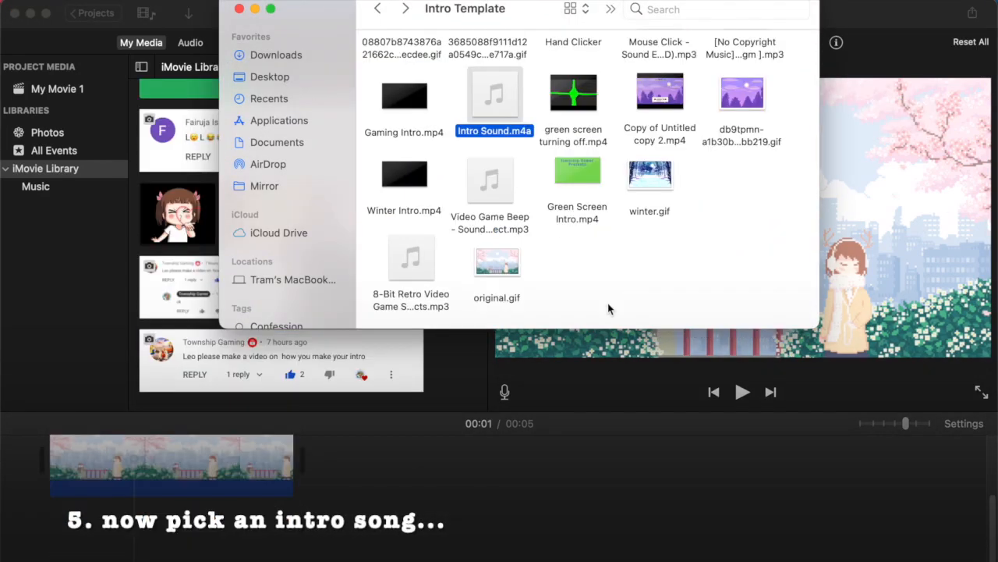
Add the "A Toy Town" no-copyright song beneath the intro clip, play it and split it at about 1.5 s
scroll(605, 279, "up", 2)
left_click_drag(745, 63, 54, 534)
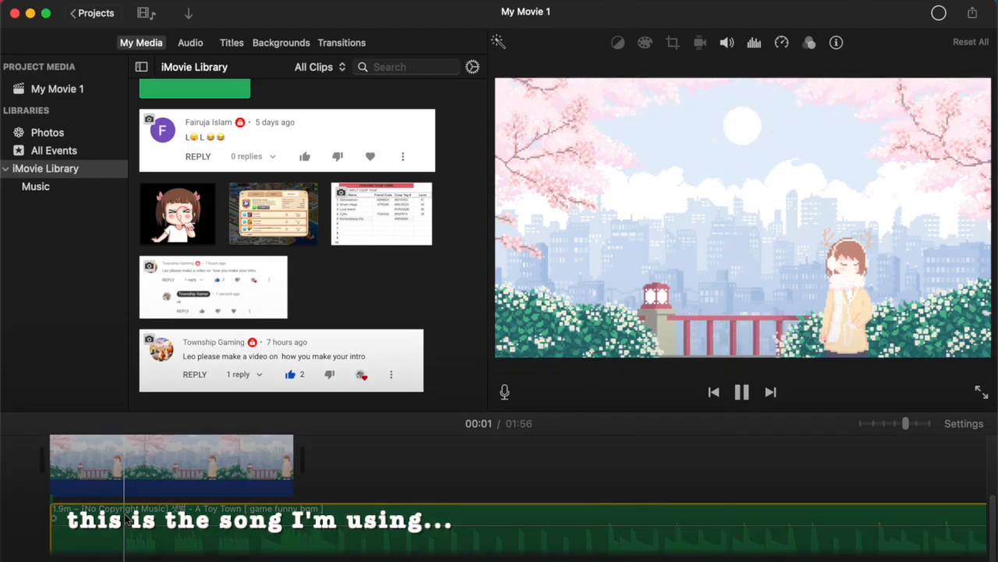
left_click(124, 518)
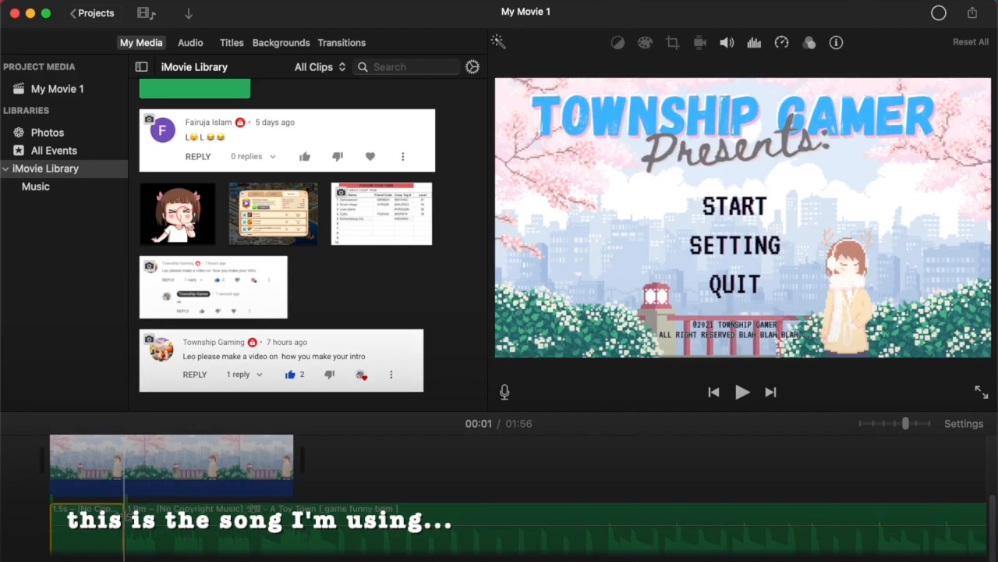
key("space")
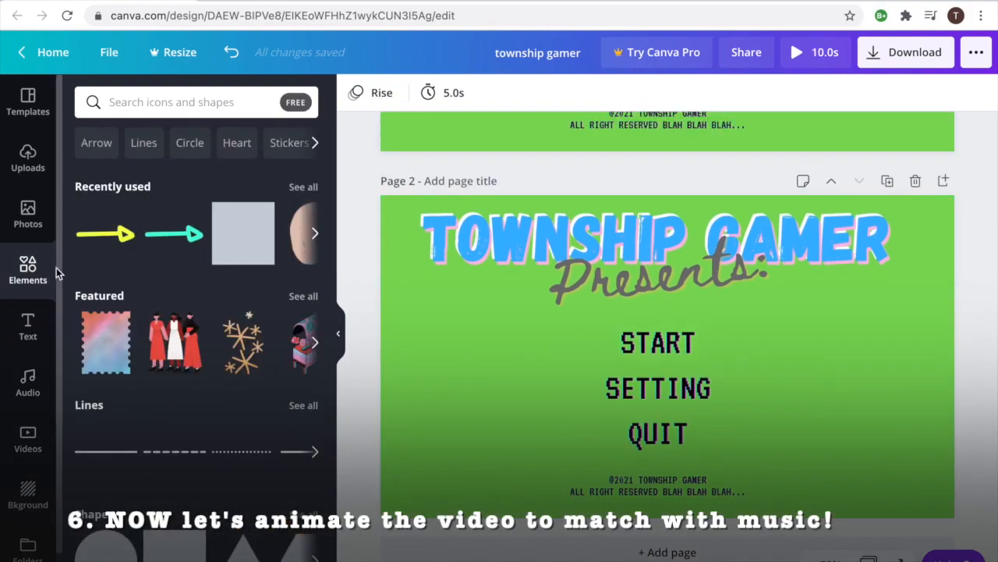
Search the elements for "arrow animate" and add the colour-changing straight arrow with the triangular head to page 2
left_click(179, 102)
type("arro")
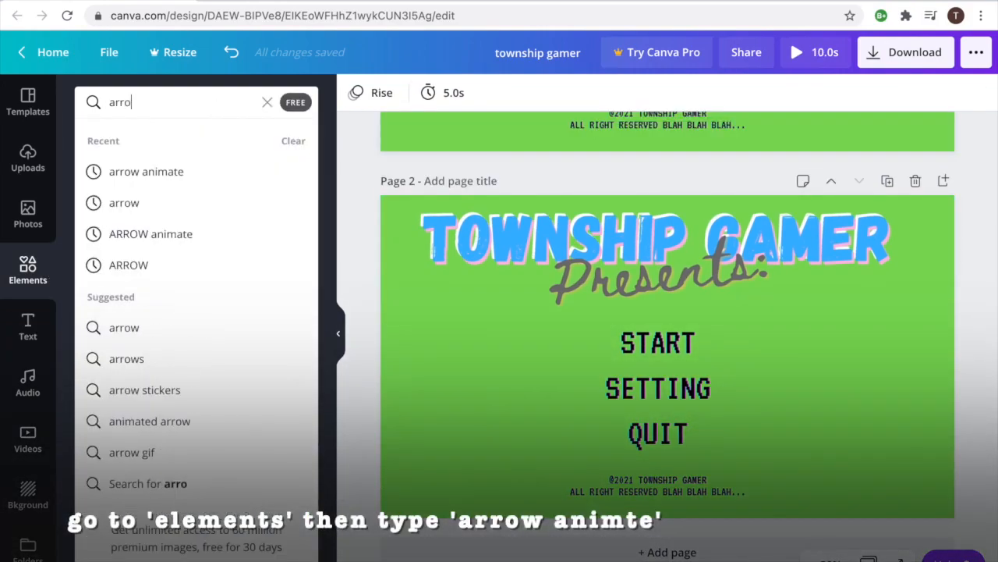
type("w a")
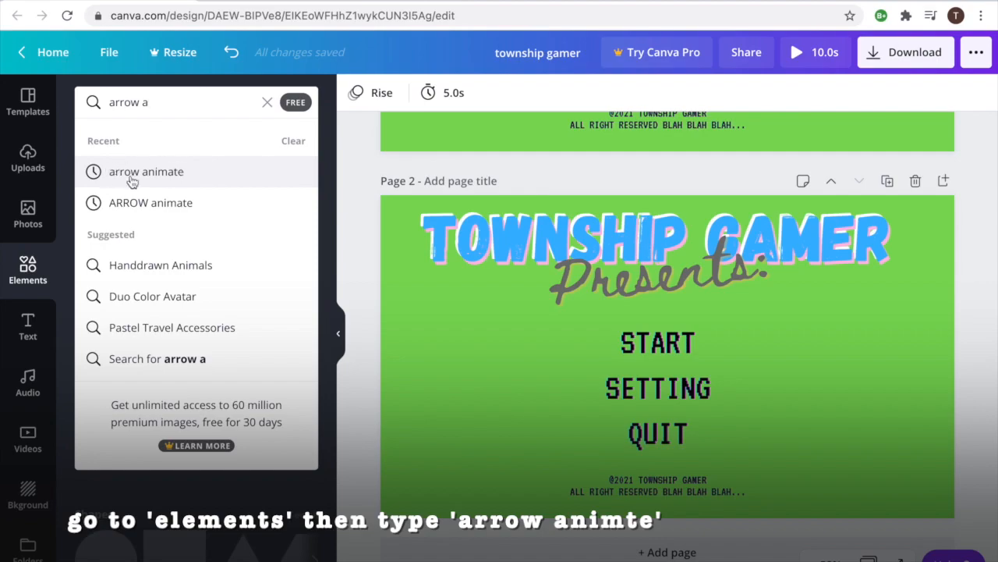
left_click(176, 178)
scroll(163, 411, "down", 5)
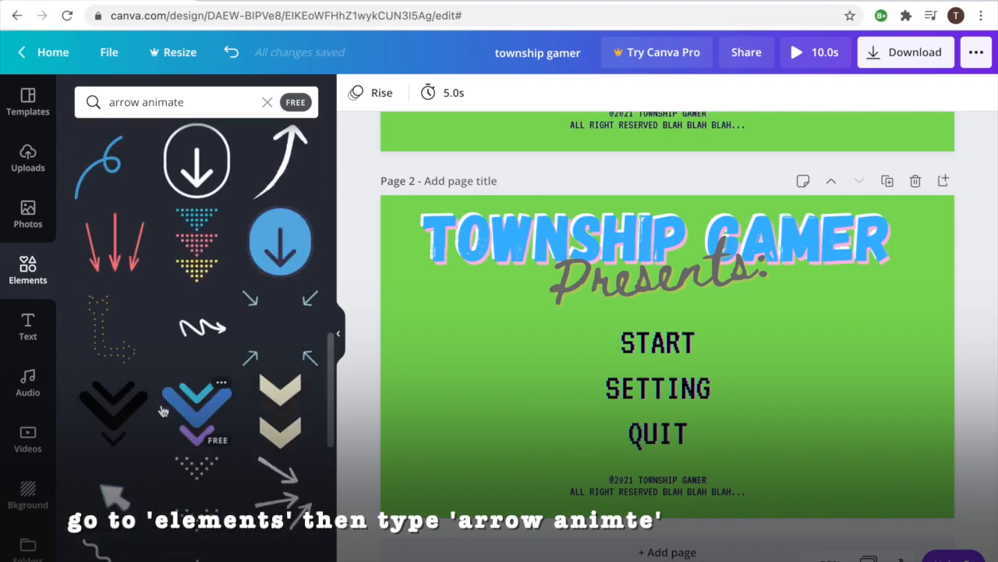
scroll(163, 411, "down", 10)
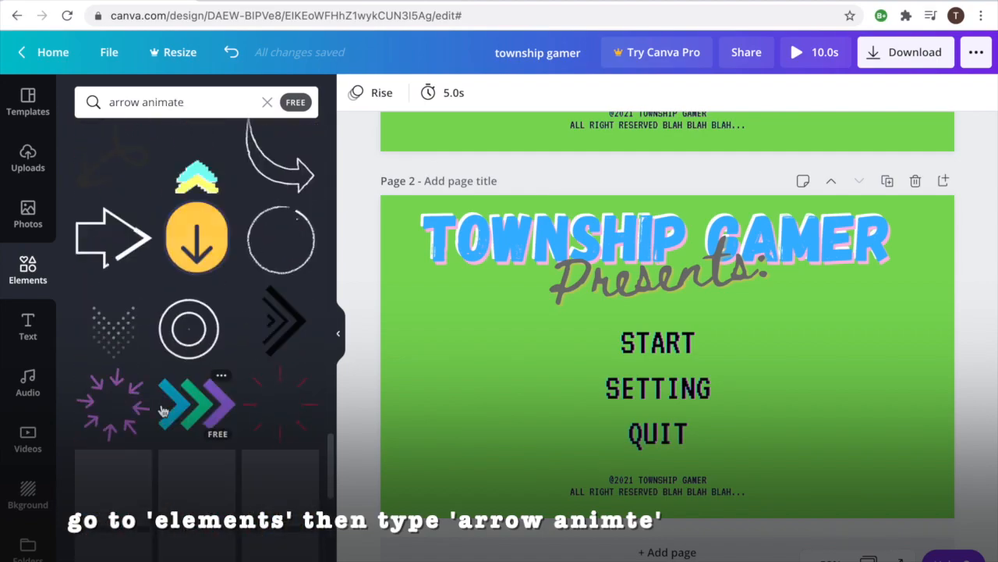
left_click(163, 411)
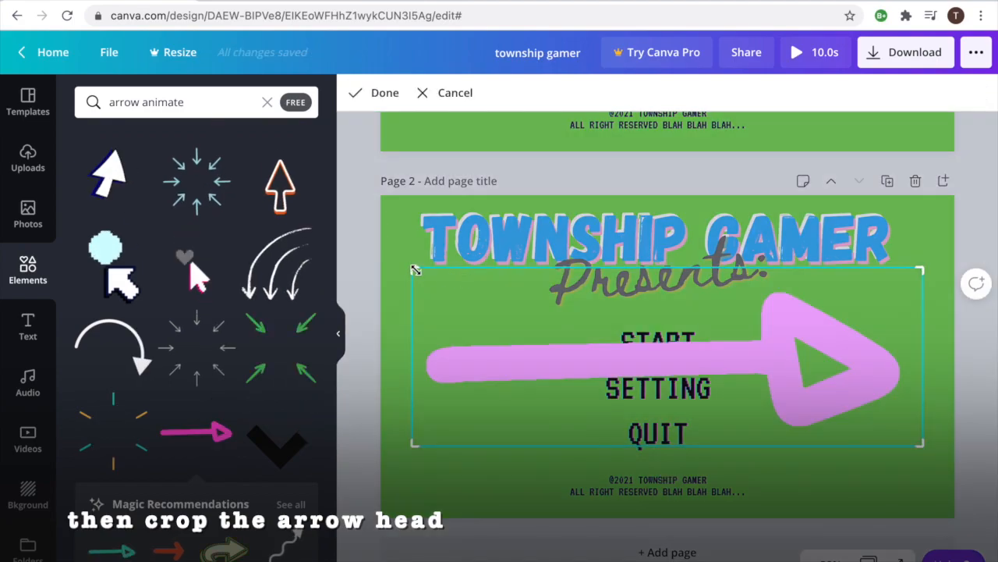
Crop the animated arrow down to its head and place it small just before the word START on page 2
left_click_drag(413, 269, 577, 348)
left_click(371, 93)
left_click_drag(556, 309, 589, 344)
left_click(530, 387)
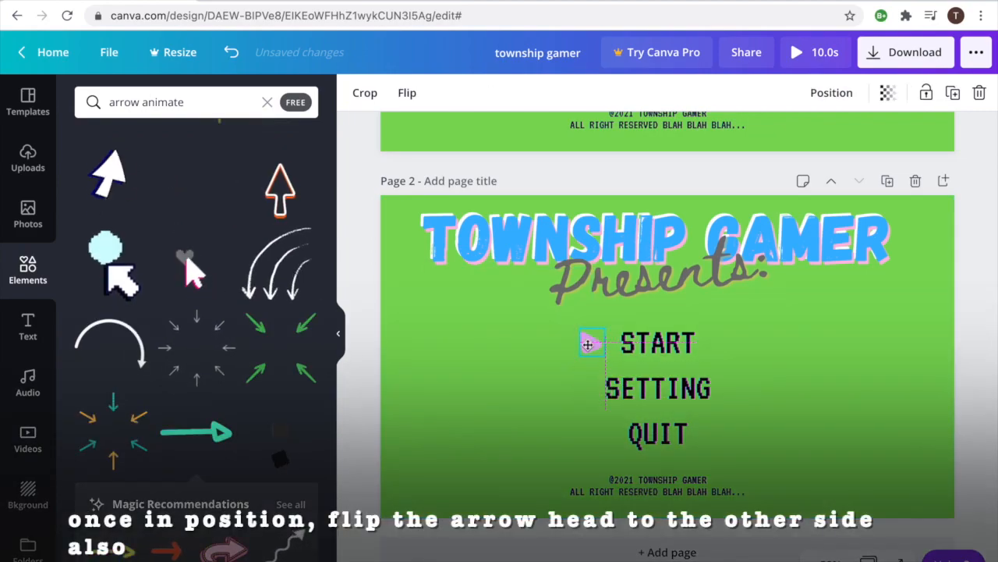
Flip the second arrow head horizontally and place it just after START, level with the first one
left_click(405, 94)
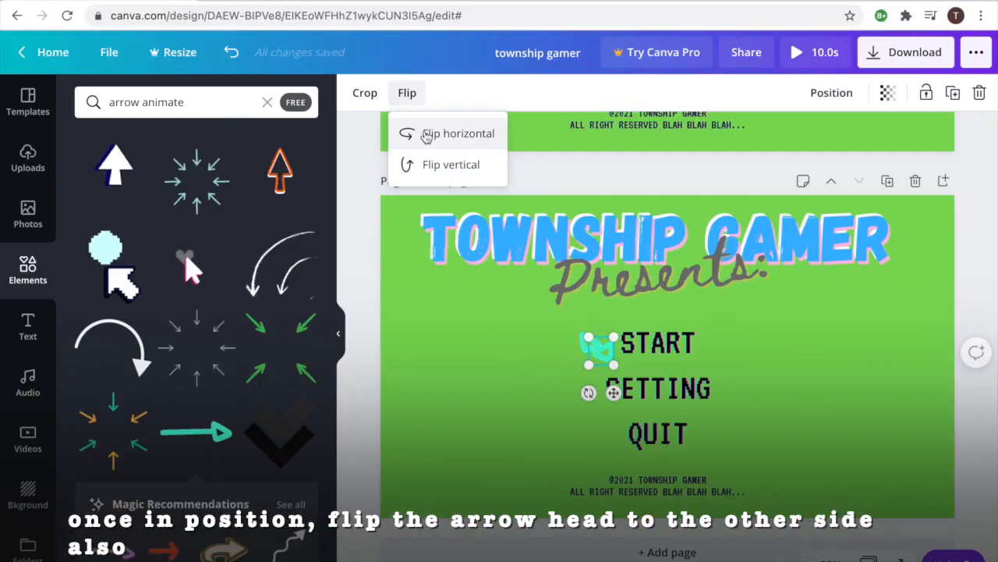
left_click(426, 134)
left_click(541, 398)
left_click_drag(606, 353, 723, 340)
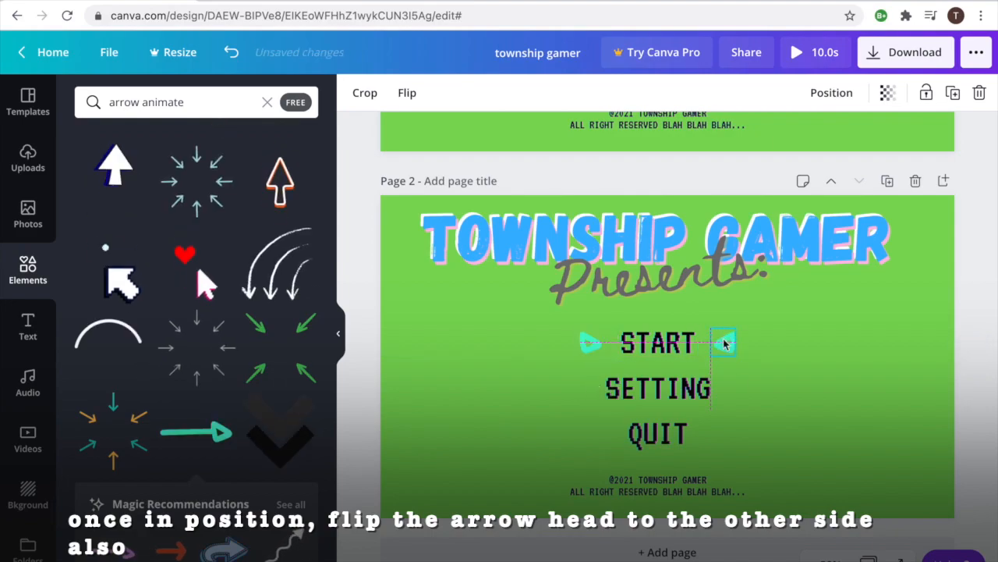
left_click(515, 413)
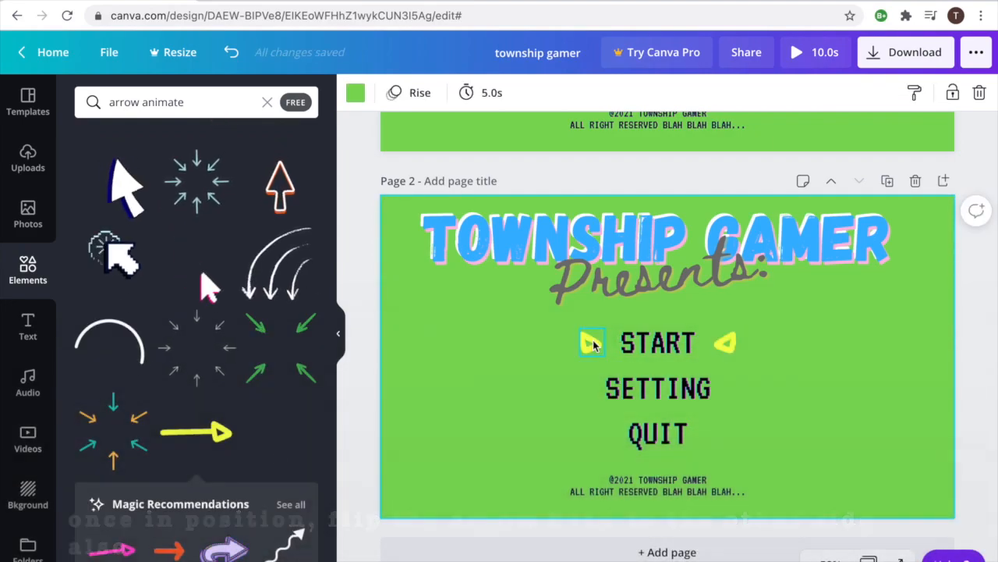
Copy both arrow heads from page 2 onto page 1 around the word START
left_click(591, 343)
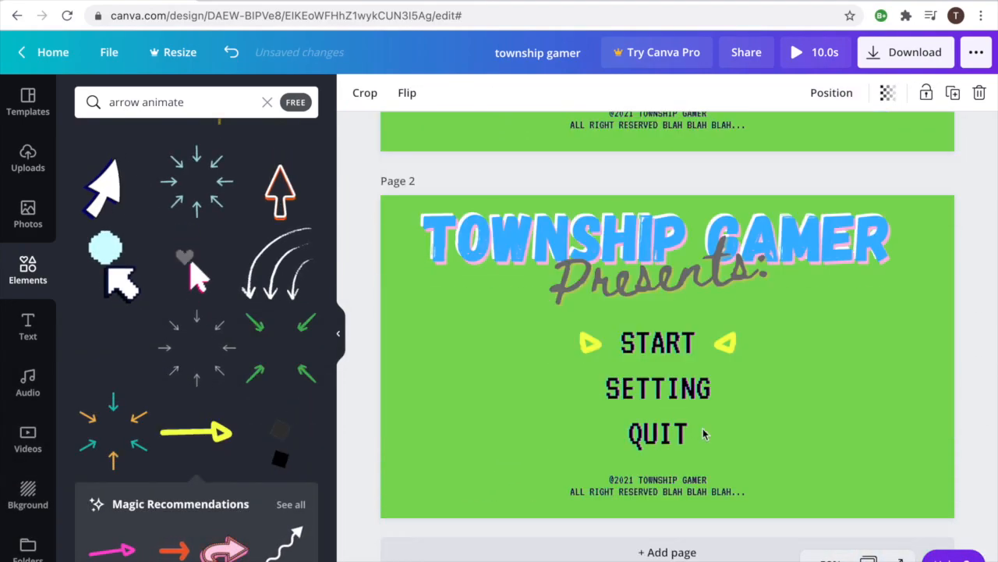
left_click(732, 349)
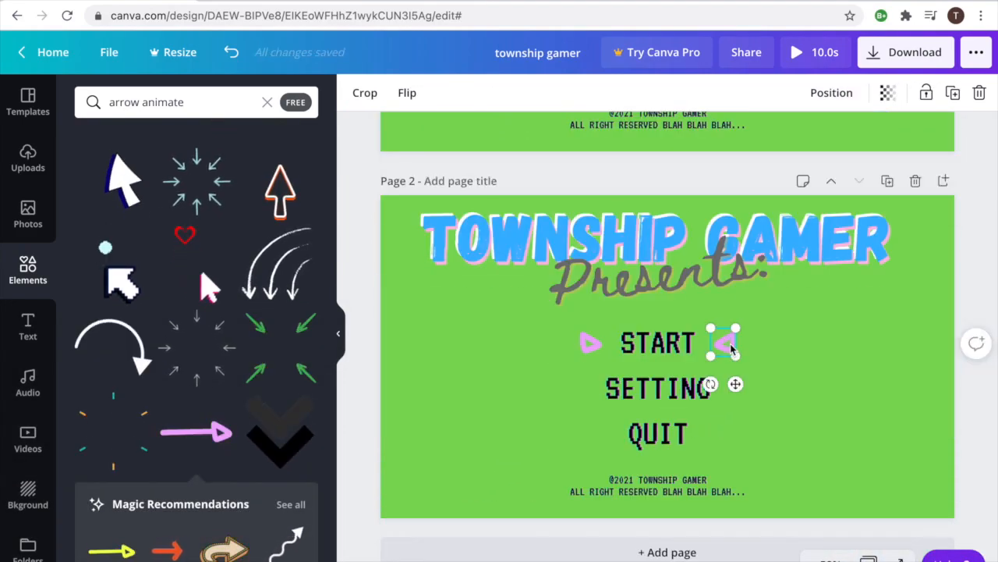
scroll(730, 349, "up", 3)
left_click(754, 210)
key("super+v")
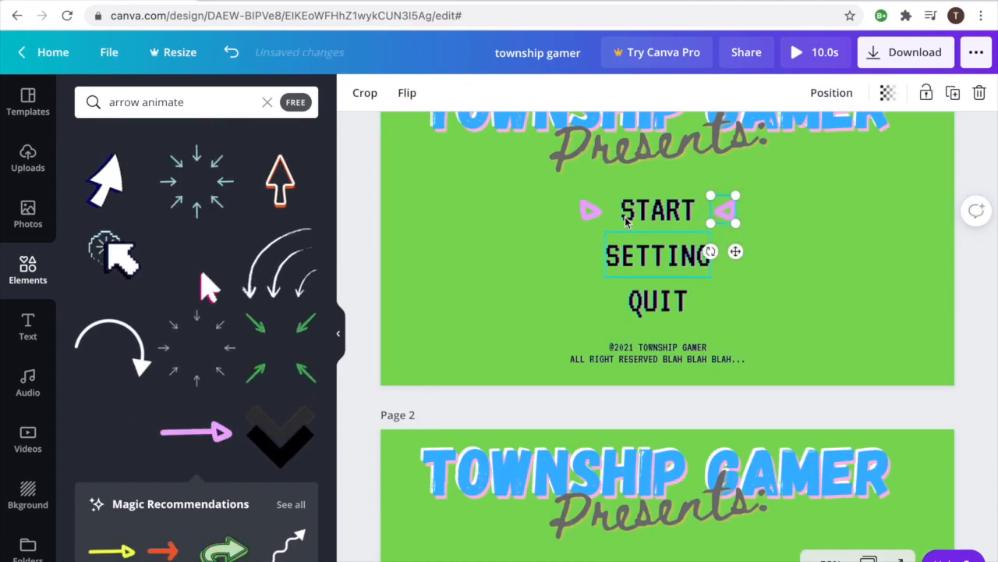
Set the page animation of page 1 to None
left_click(656, 208)
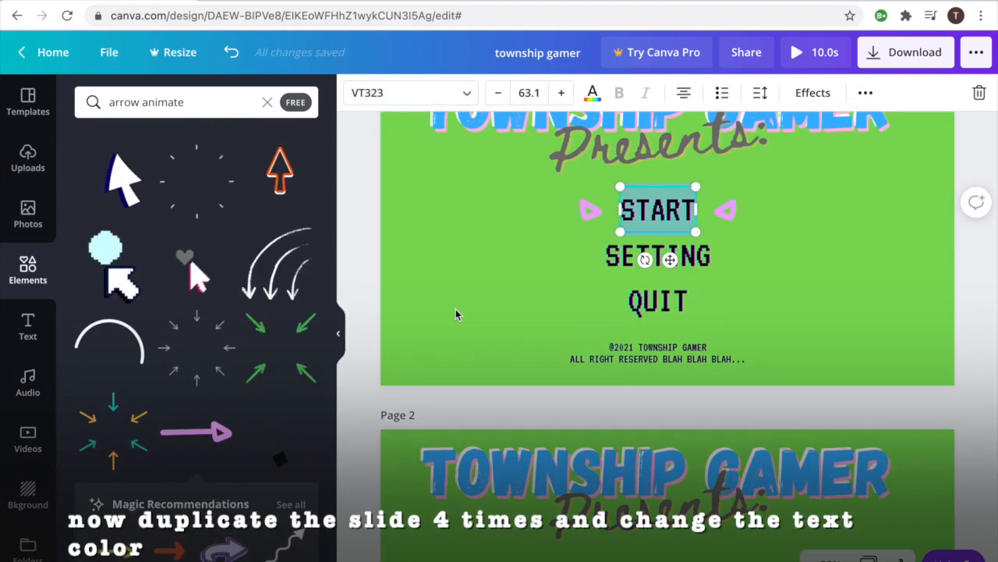
left_click(457, 312)
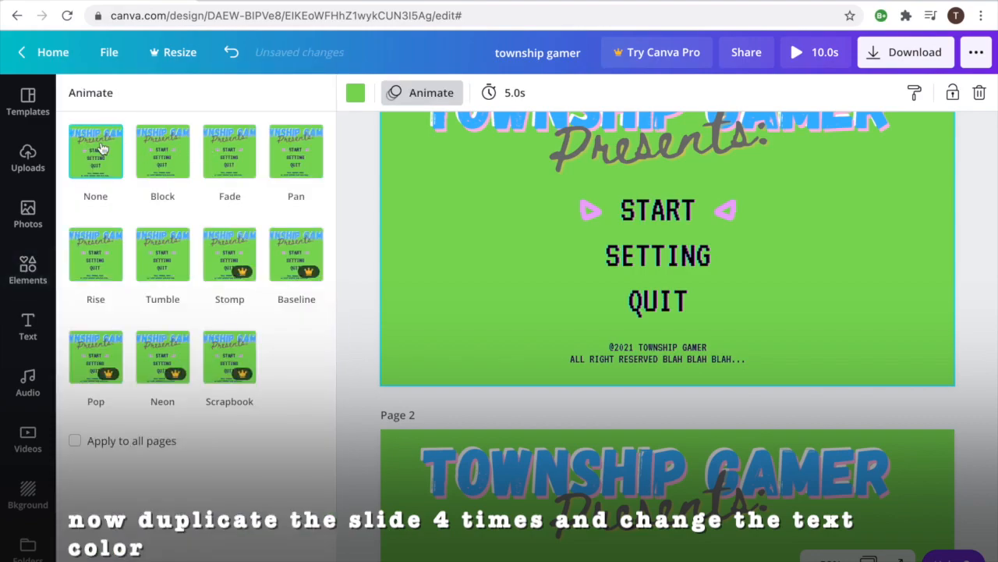
scroll(541, 293, "up", 2)
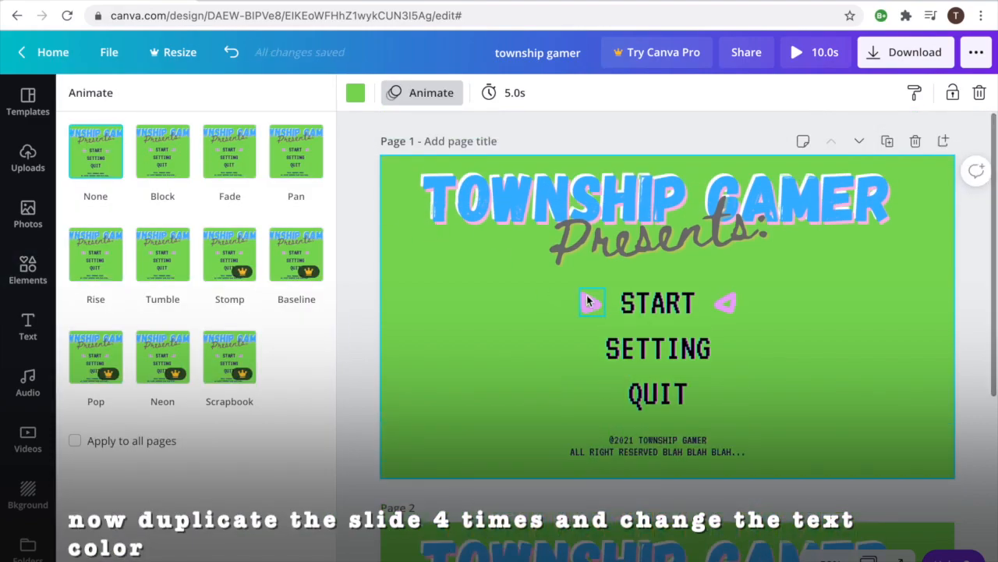
Change the text colour of START on page 1 to white
left_click(590, 303)
left_click(653, 314)
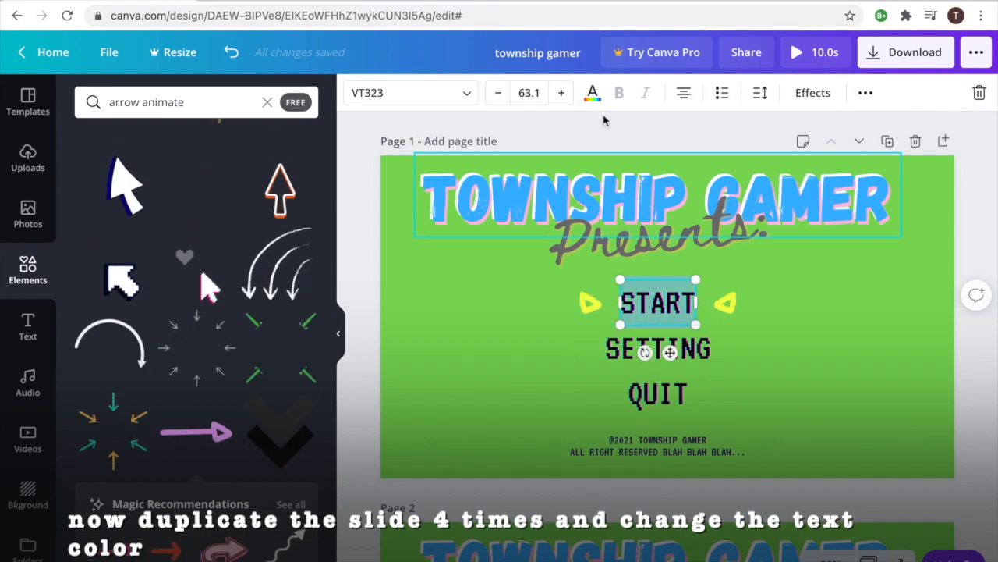
left_click(592, 93)
left_click(460, 332)
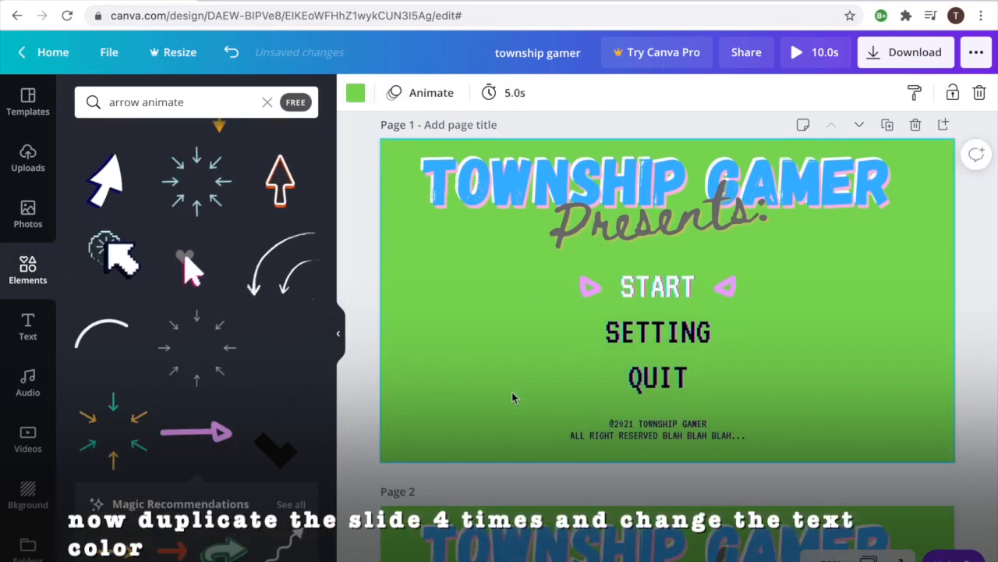
Change the text colour of START on page 2 to dark blue
scroll(546, 351, "down", 5)
left_click(664, 343)
left_click(593, 94)
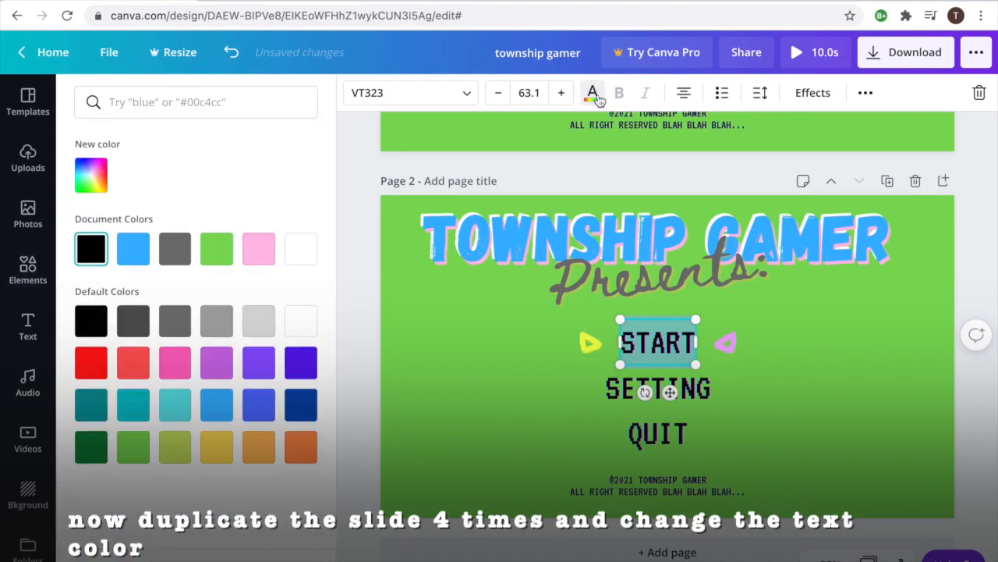
Duplicate page 2 and change the START text on the new page 3 to red
left_click(890, 180)
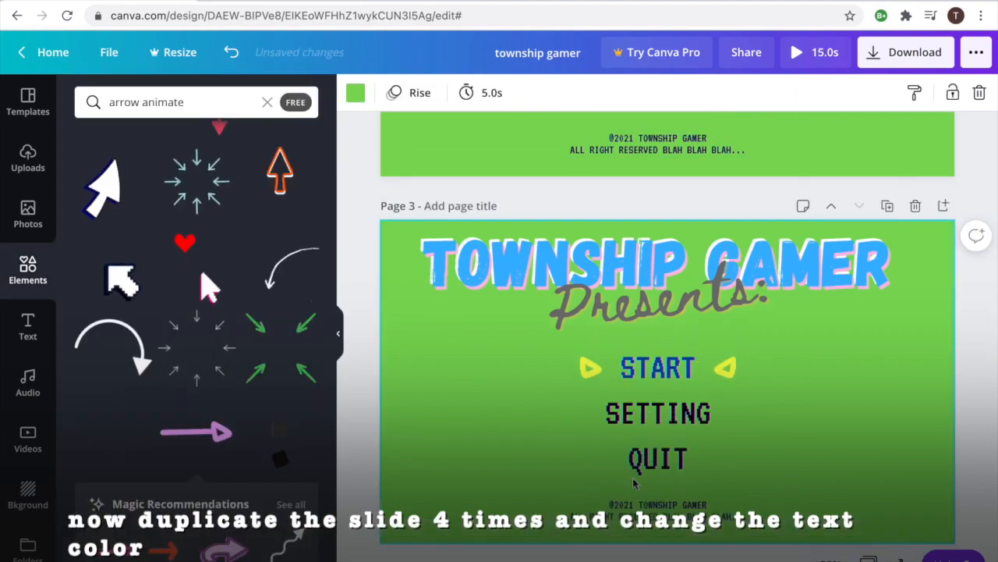
left_click(651, 335)
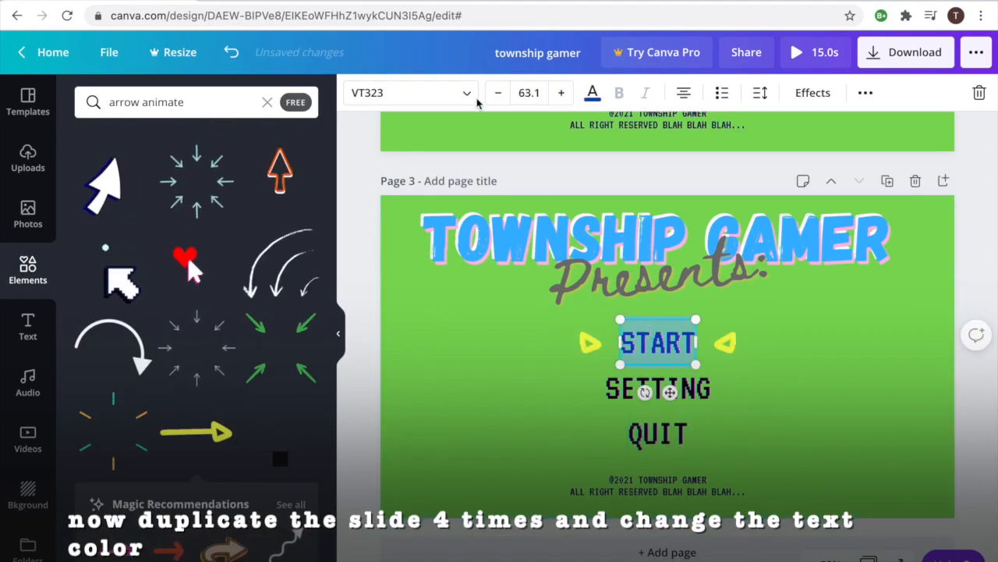
left_click(594, 95)
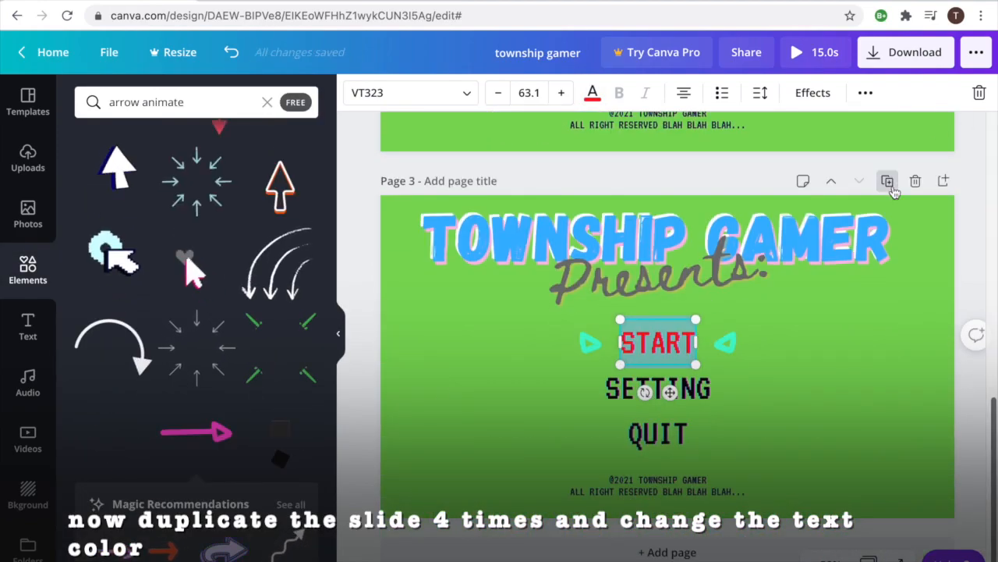
Duplicate page 3 and change the START text on the new page 4 to black
left_click(889, 184)
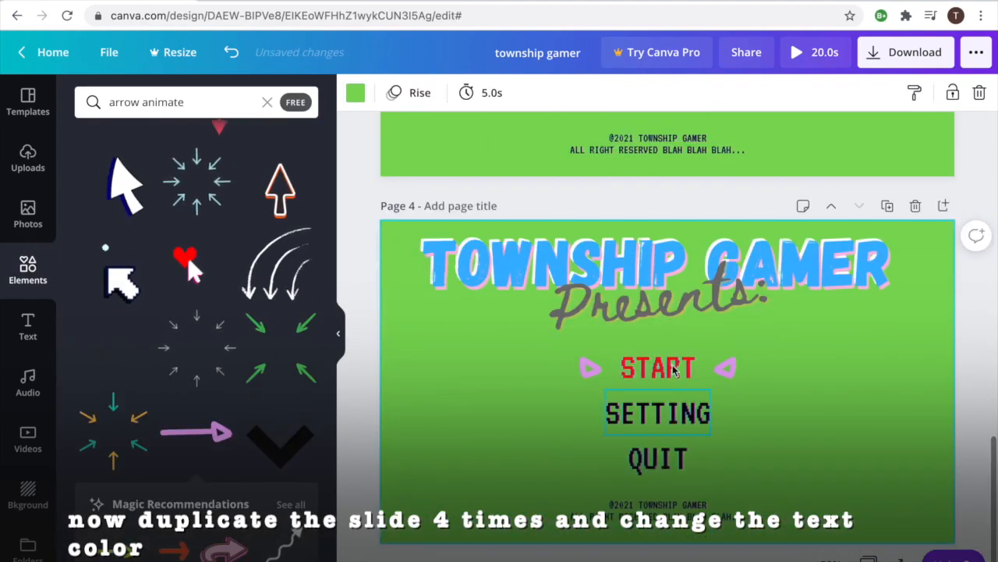
left_click(658, 367)
left_click(590, 95)
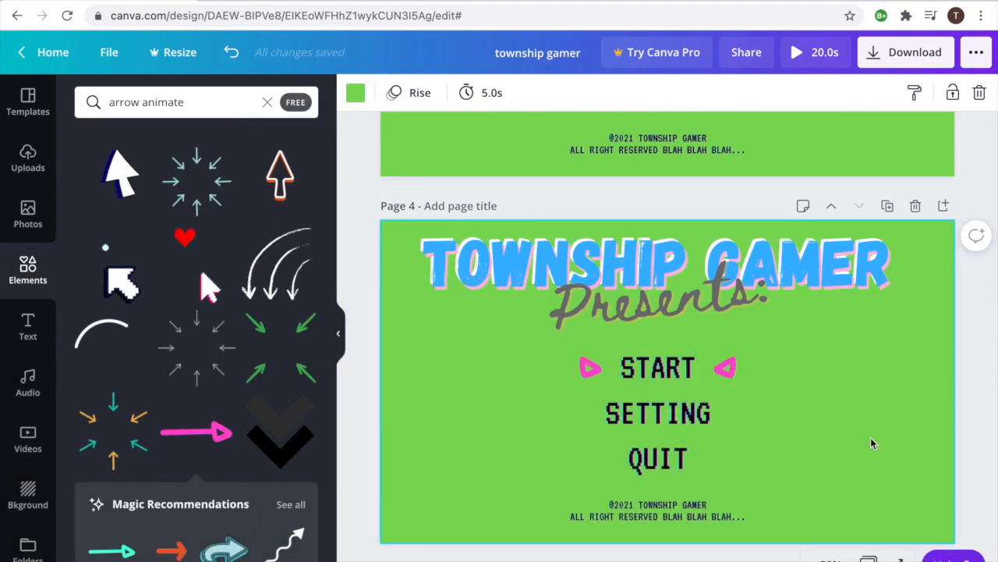
Download the finished four-page design
scroll(872, 443, "up", 15)
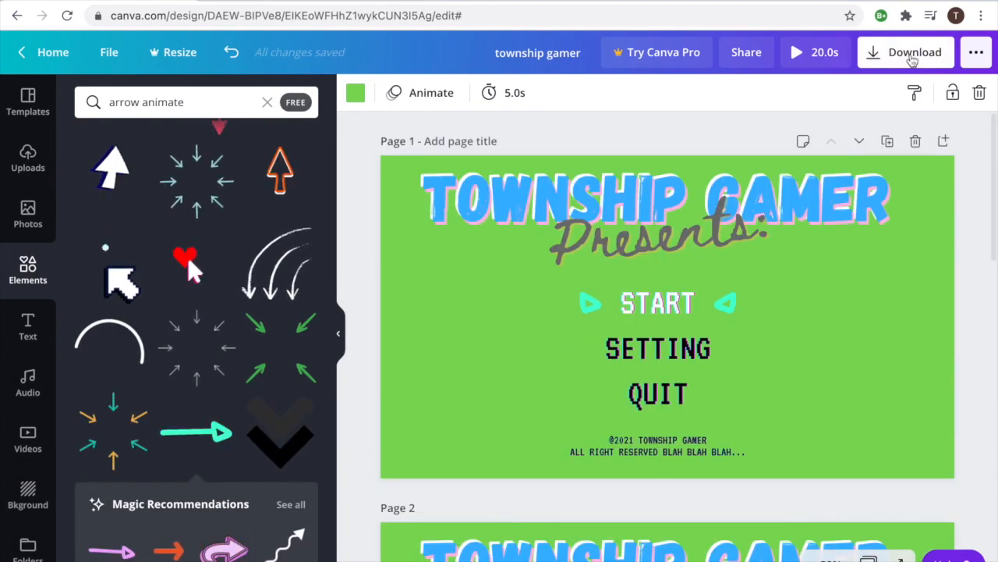
left_click(908, 53)
left_click(866, 264)
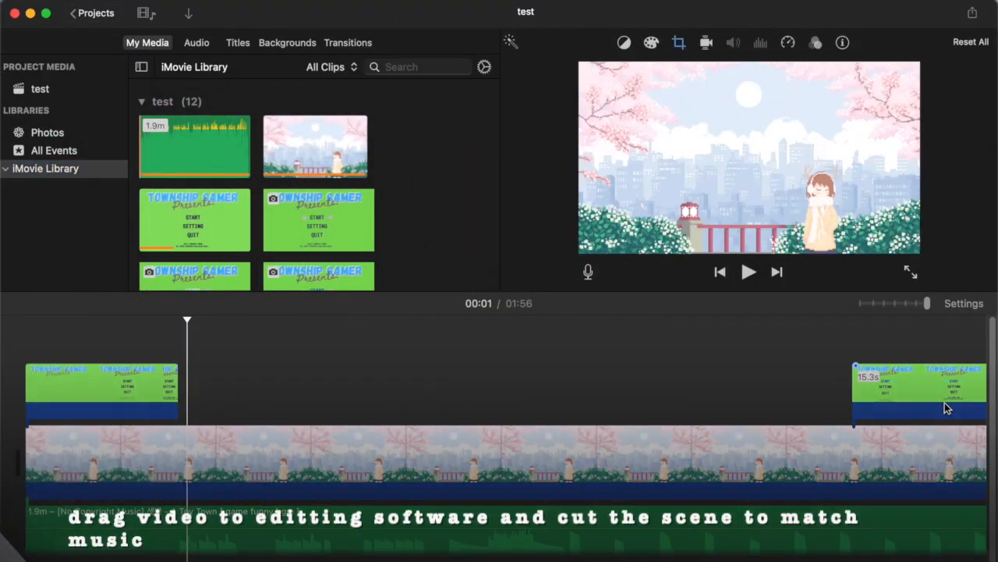
In iMovie, delete the 15.3 s title overlay, import the downloaded video and place it directly after the first title overlay
left_click(944, 403)
key("Delete")
key("super+i")
left_click_drag(656, 250, 292, 408)
left_click_drag(369, 417, 296, 411)
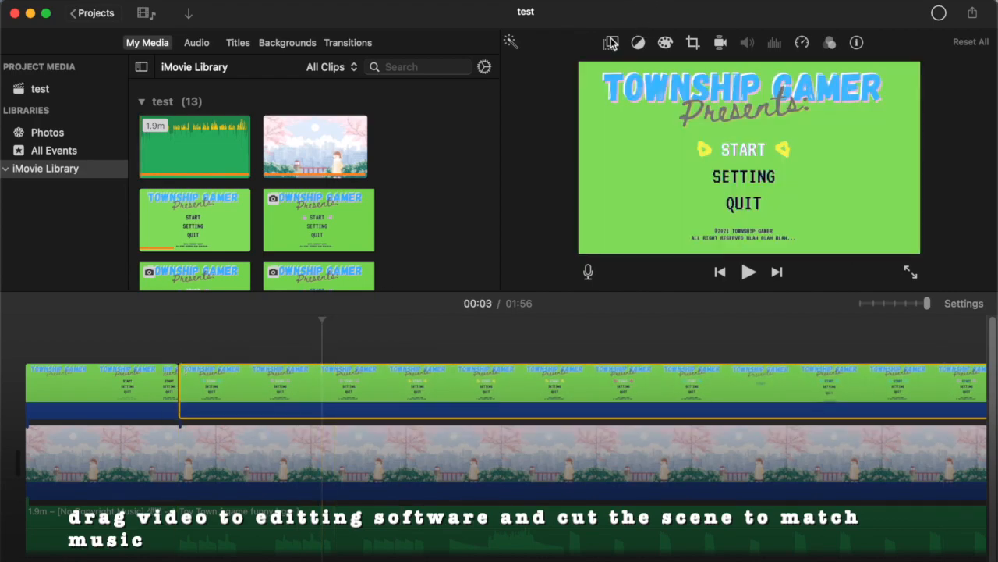
Apply the Green/Blue Screen overlay effect to the newly added title video
left_click(611, 43)
left_click(537, 70)
left_click(569, 98)
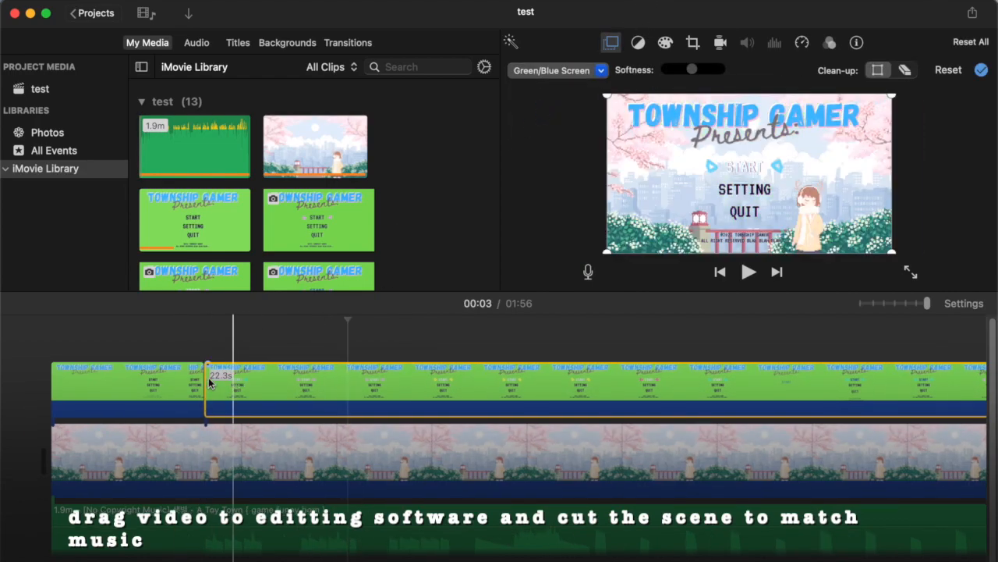
Split the new title overlay near its start to match the first beats of the music
left_click(199, 457)
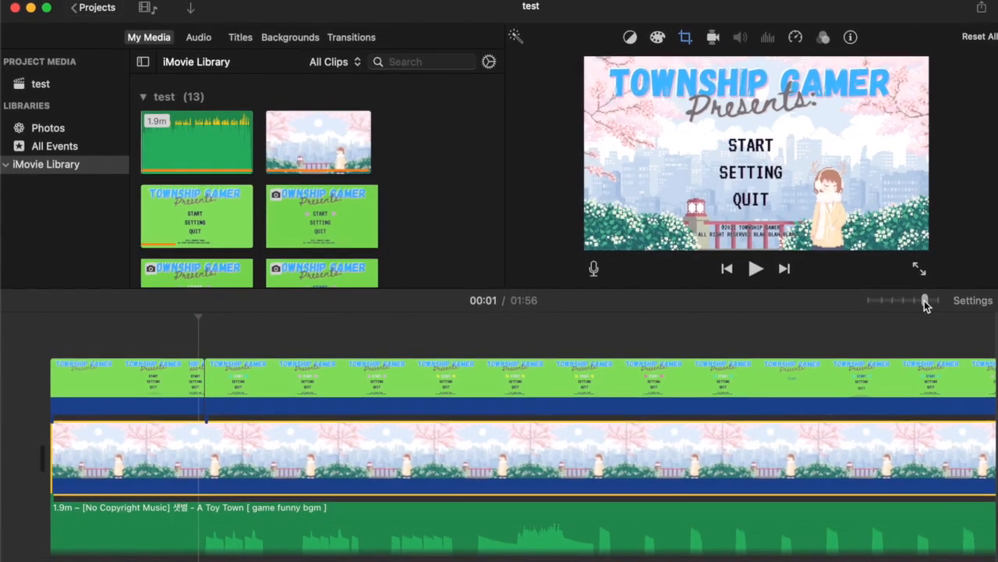
left_click_drag(926, 304, 952, 304)
scroll(366, 458, "left", 3)
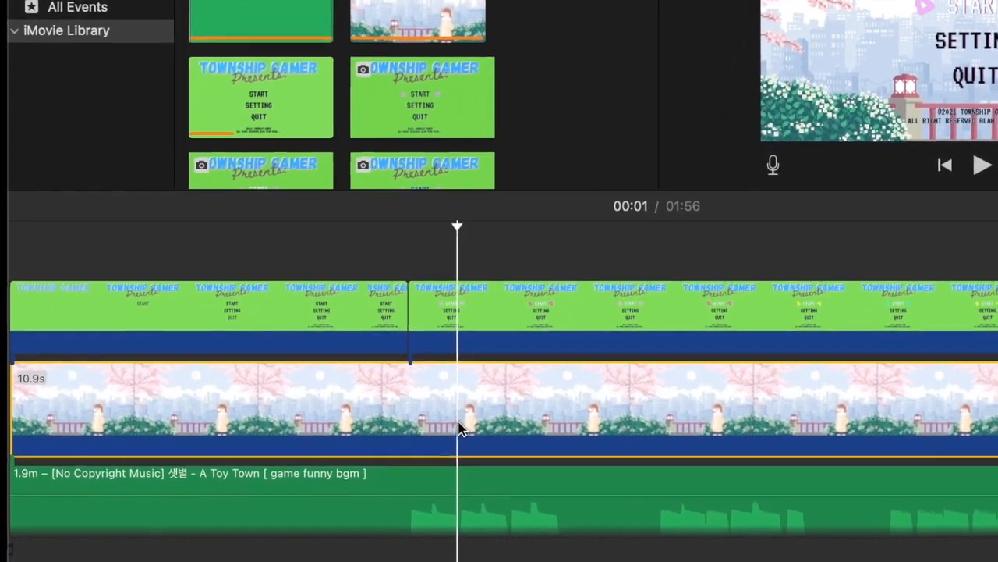
left_click(409, 347)
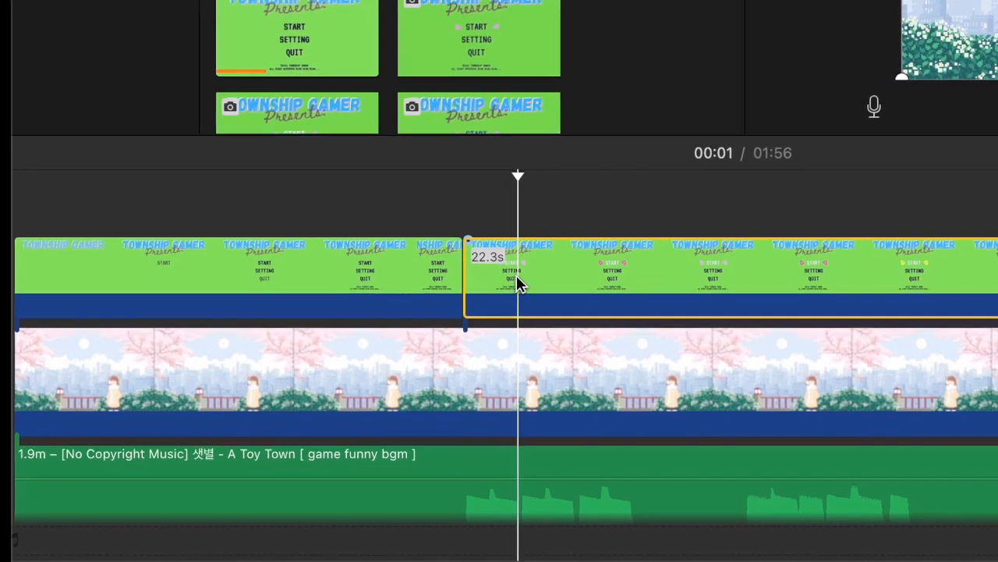
key("super+b")
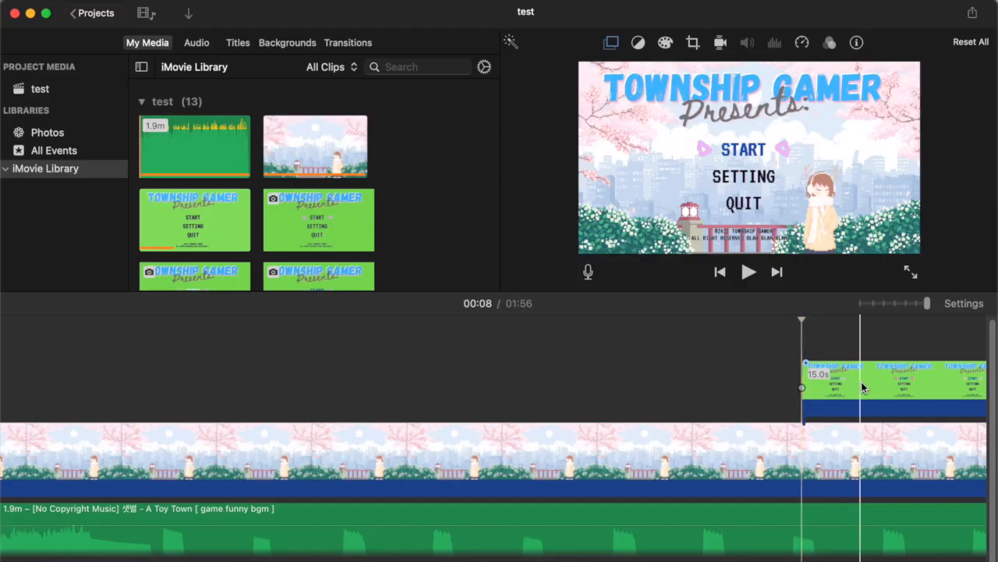
Move the 15.0 s title overlay back along the timeline to follow the short cut title piece
left_click_drag(858, 361, 185, 362)
key("super+z")
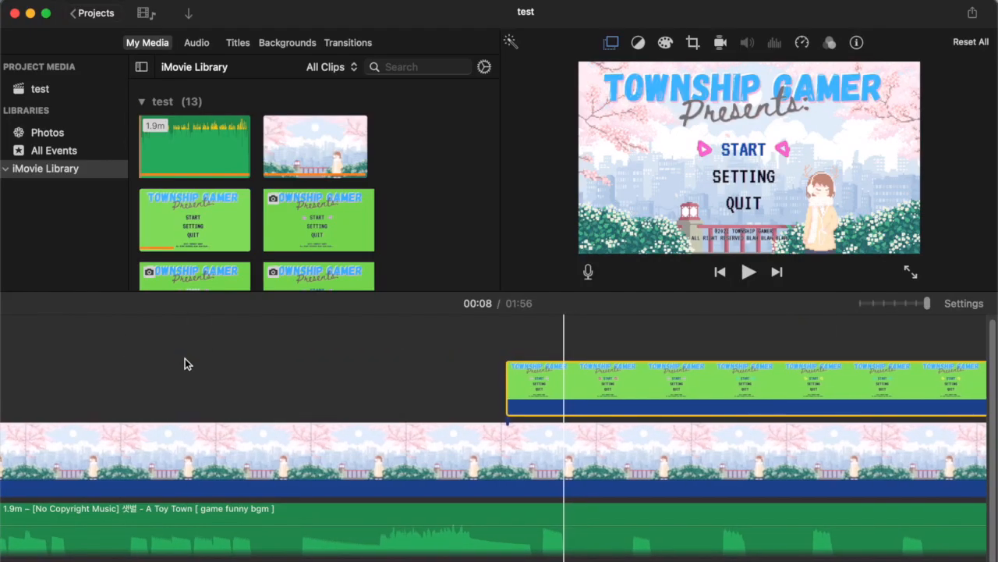
left_click_drag(829, 417, 283, 369)
scroll(283, 370, "left", 4)
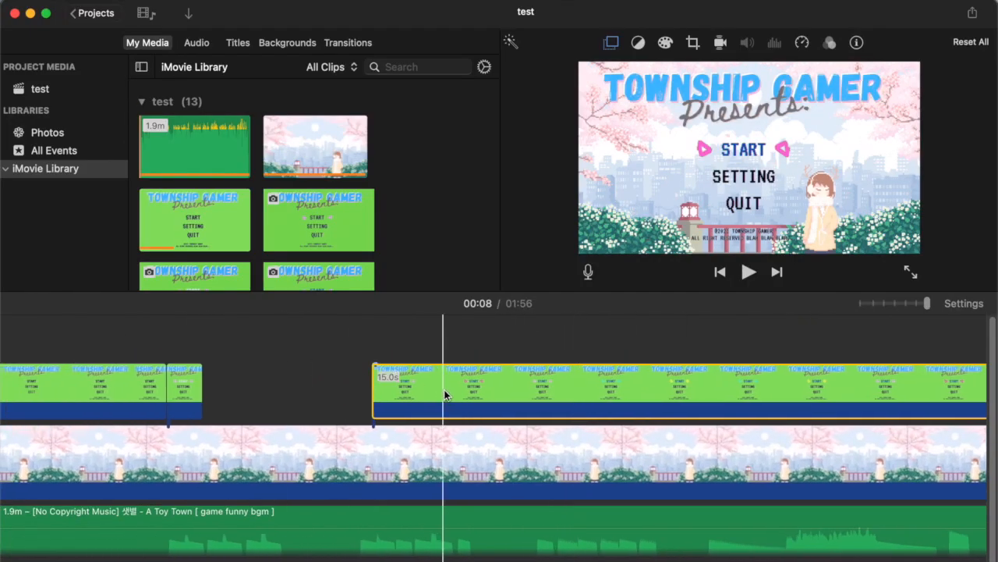
left_click_drag(445, 394, 290, 393)
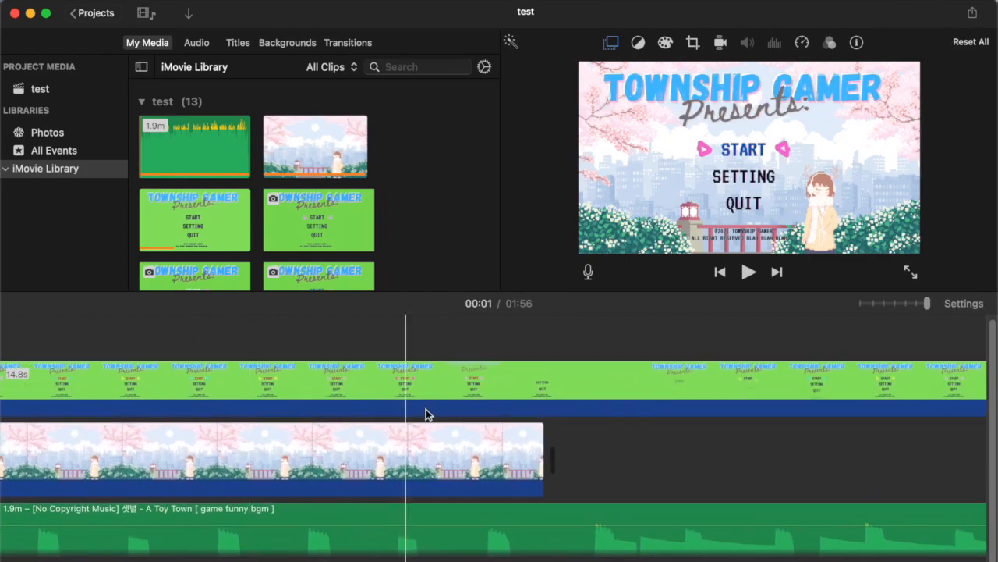
Cut the excess out of the 14.8 s title overlay and move the 7.7 s red-START remainder back against the preceding short piece
left_click(181, 380)
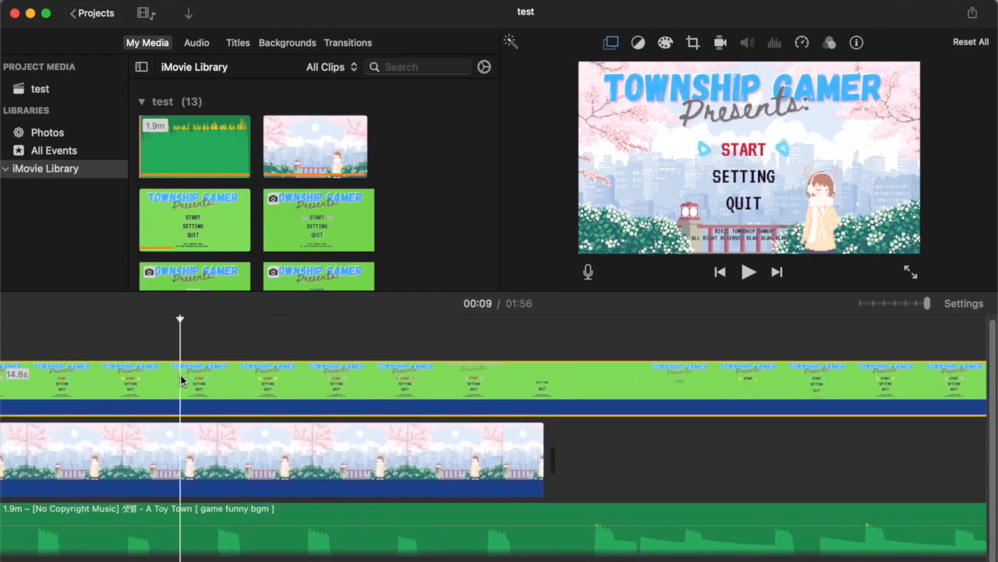
key("BackSpace")
scroll(548, 401, "left", 5)
left_click_drag(641, 380, 102, 380)
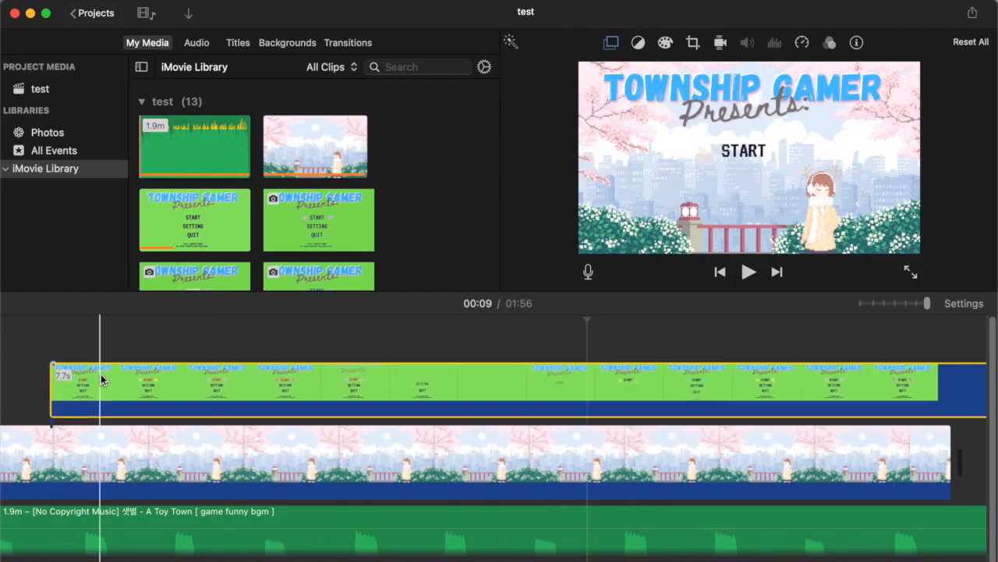
scroll(261, 371, "left", 10)
left_click_drag(961, 382, 250, 390)
Split off a short red-START piece on the beat and delete the excess up to where START turns black
key("super+b")
scroll(225, 397, "left", 3)
scroll(262, 396, "right", 5)
scroll(421, 396, "right", 7)
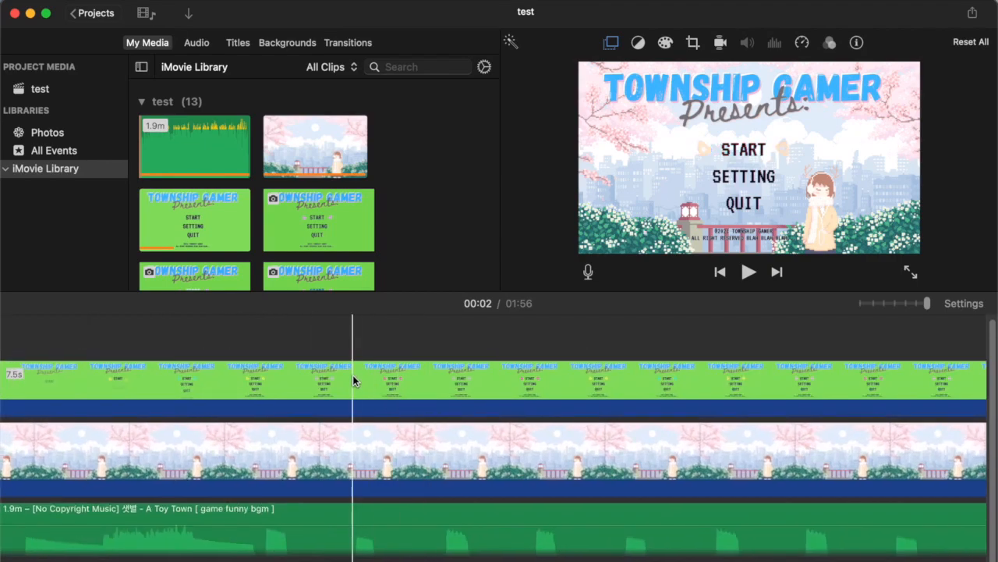
left_click(352, 378)
key("super+b")
key("Delete")
Move the 3.6 s black-START overlay directly after the red-START piece and trim off its end beyond the beat
scroll(353, 377, "left", 8)
scroll(857, 424, "right", 1)
left_click_drag(968, 384, 337, 390)
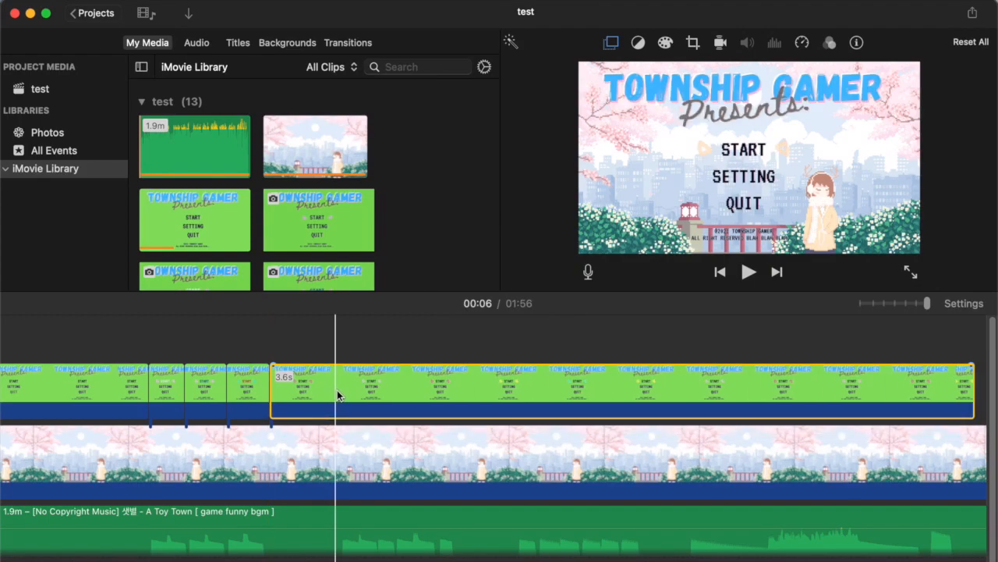
left_click(352, 395)
key("Delete")
scroll(377, 390, "left", 3)
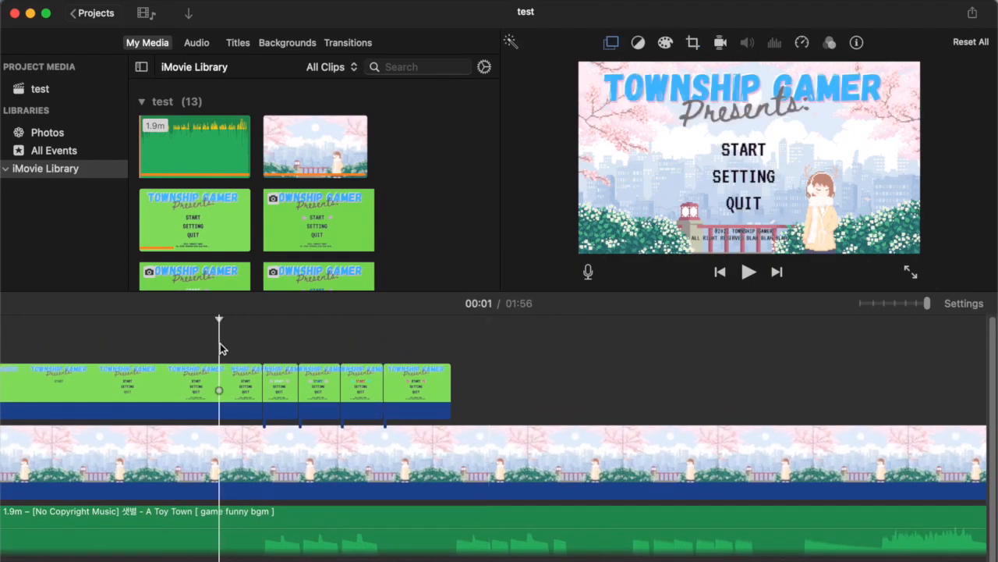
Play back the START sequence and adjust the lengths of its short title pieces to match the music
key("space")
scroll(213, 366, "right", 1)
left_click_drag(288, 388, 313, 392)
left_click_drag(385, 392, 418, 390)
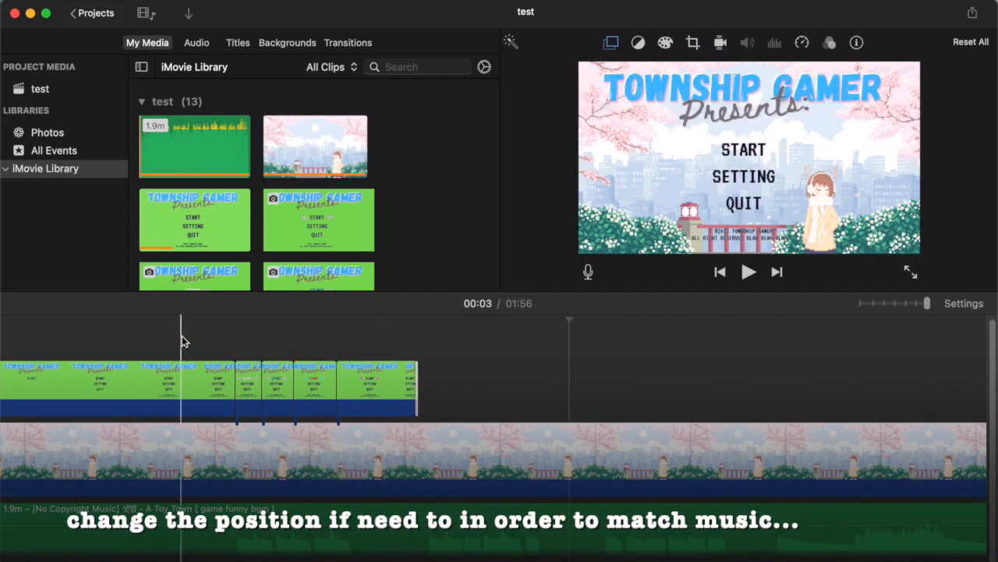
key("space")
key("space")
key("super+minus")
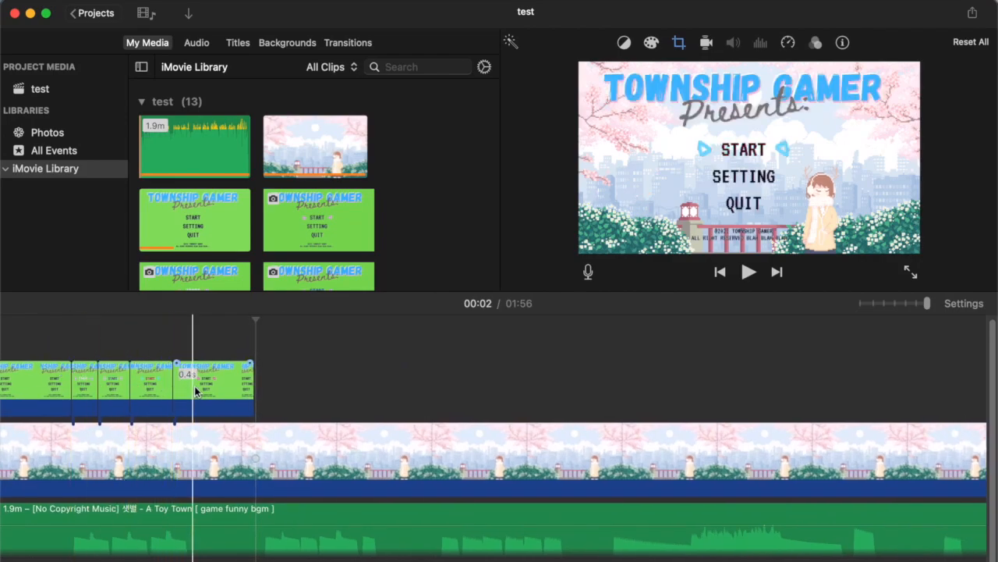
Tighten the short START pieces to the beats, shifting the red and black ones earlier to close the gaps, and check the playback
scroll(195, 387, "left", 3)
left_click_drag(196, 387, 261, 398)
key("space")
key("space")
scroll(119, 344, "right", 2)
left_click_drag(147, 382, 141, 382)
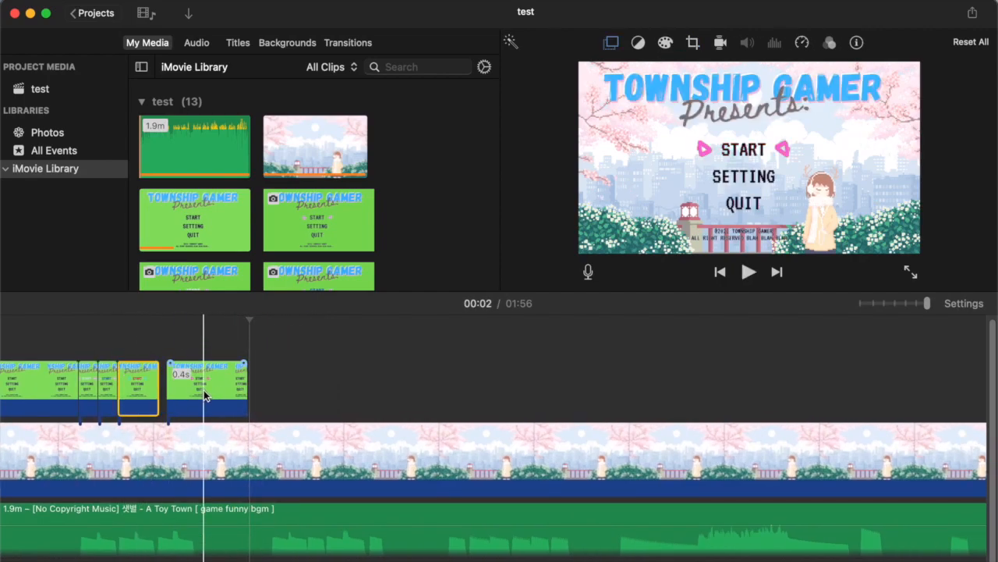
left_click_drag(205, 393, 199, 393)
key("space")
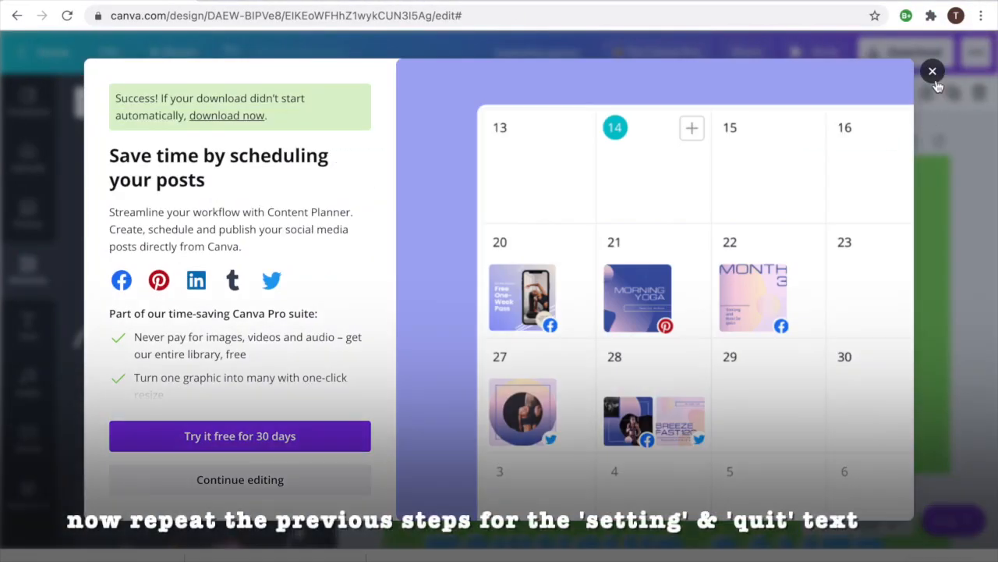
Back in Canva, dismiss the download message and delete the extra pages, keeping only the page with white START text
left_click(934, 74)
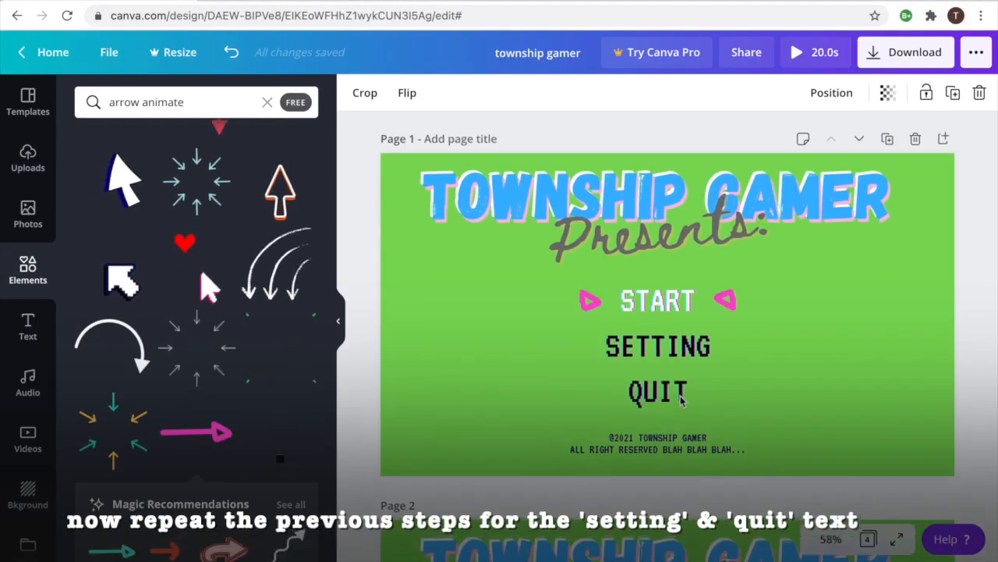
scroll(744, 457, "down", 3)
left_click(915, 338)
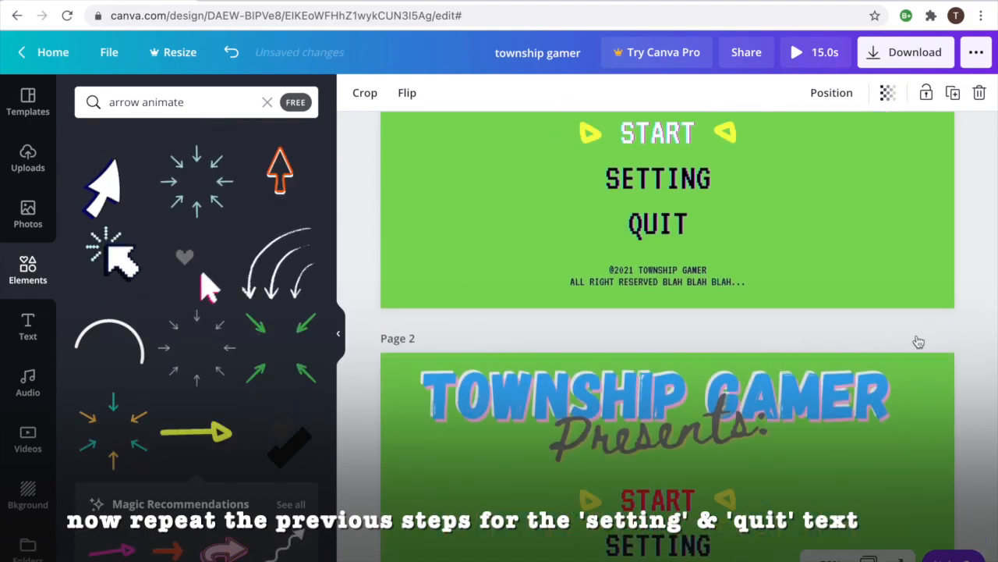
left_click(916, 338)
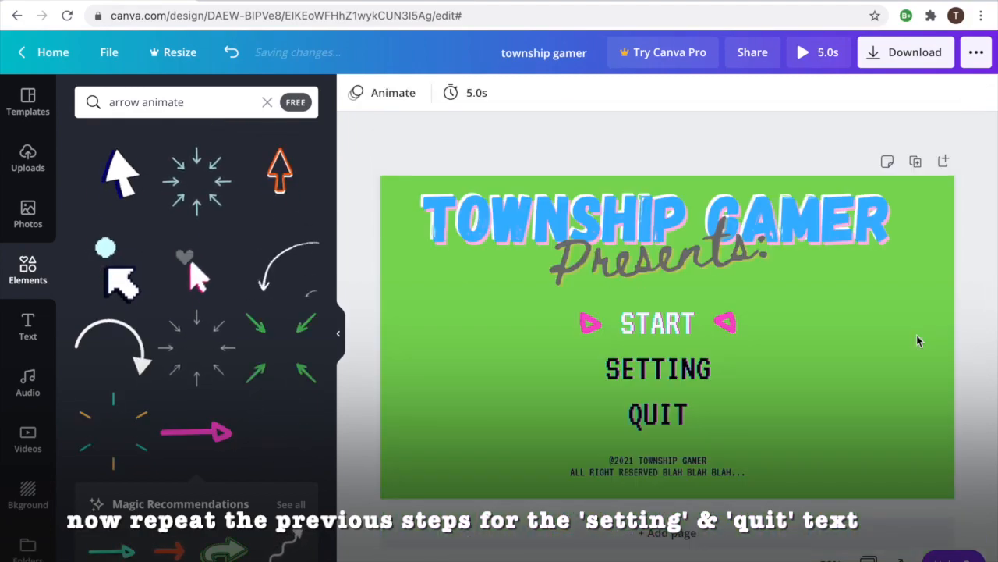
Change the START text to black and move the two pink arrowheads to either side of SETTING
left_click(663, 325)
left_click(593, 94)
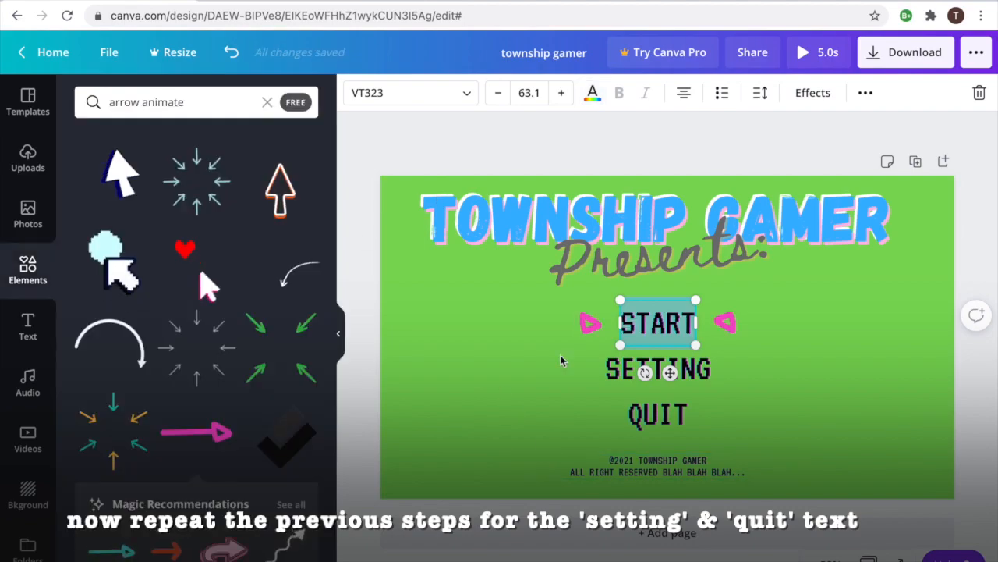
left_click_drag(587, 322, 573, 368)
left_click_drag(742, 329, 746, 367)
Color SETTING white, duplicate the page, and make SETTING dark blue on the copy
double_click(648, 371)
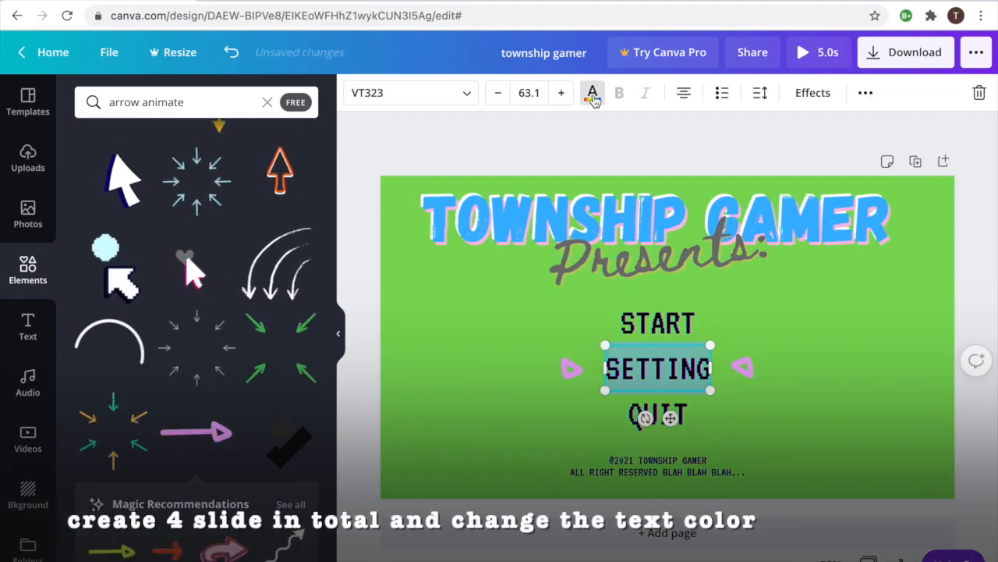
left_click(593, 95)
left_click(916, 162)
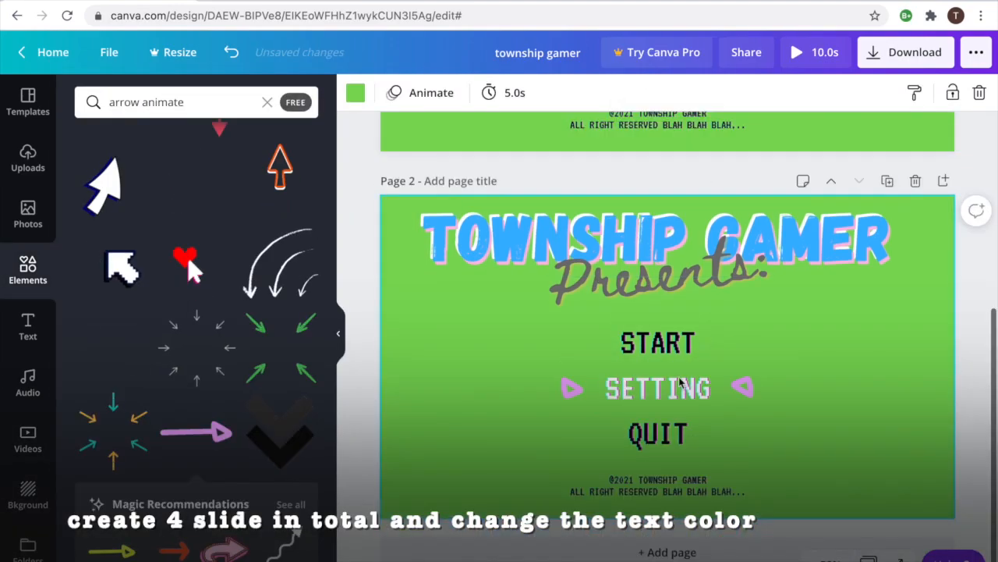
left_click(591, 95)
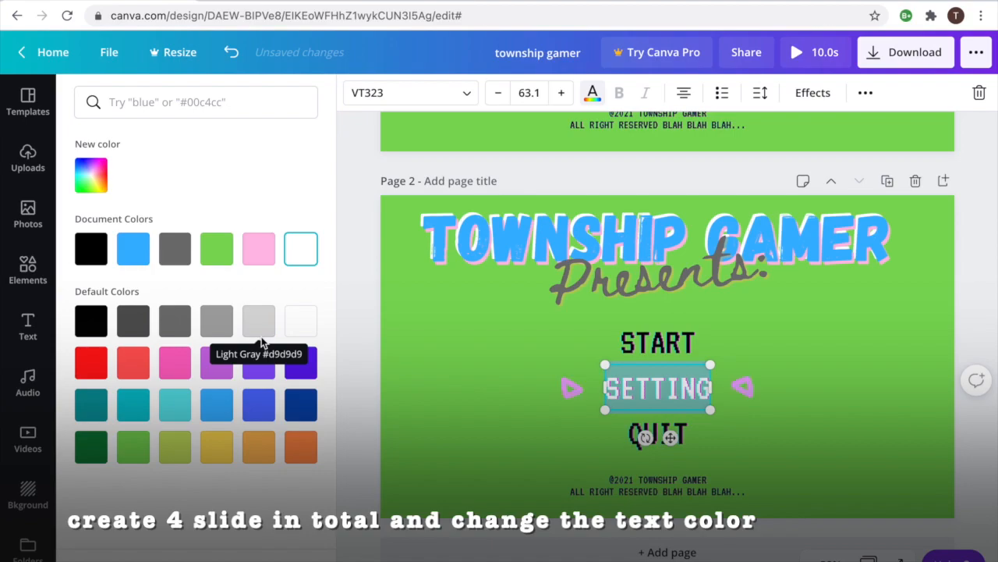
Duplicate the page twice more, coloring SETTING red on page 3 and black on page 4
left_click(886, 181)
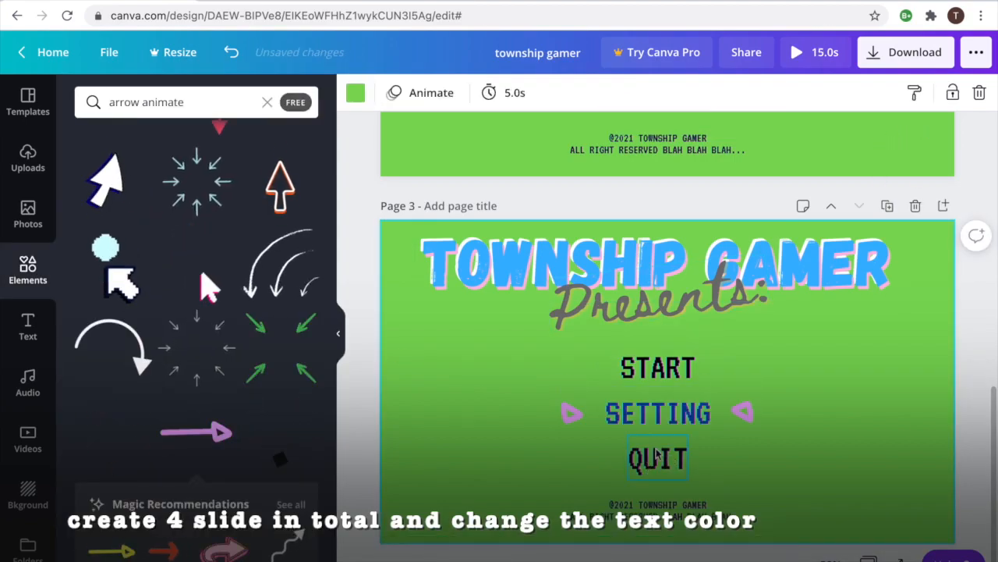
left_click(593, 95)
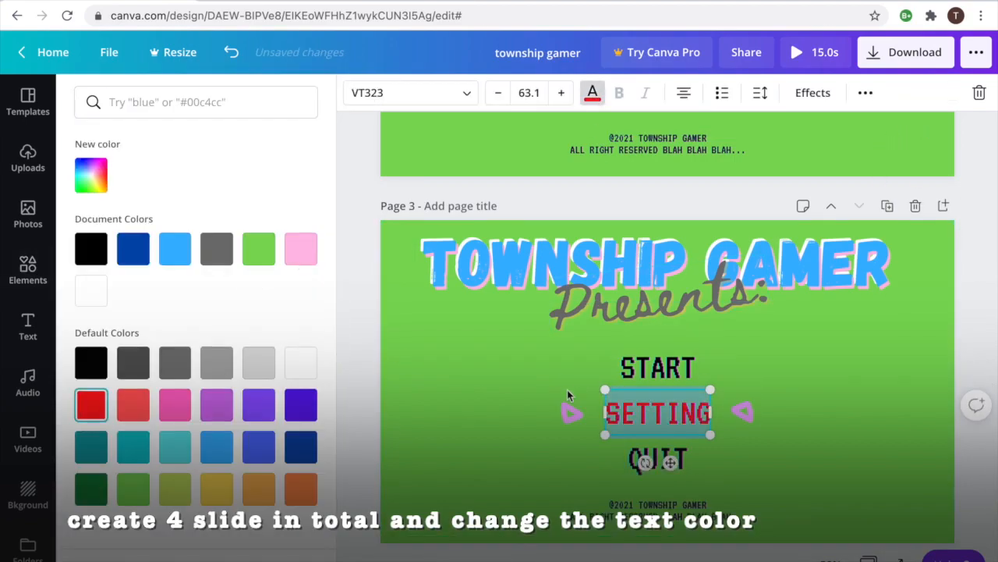
left_click(888, 206)
left_click(649, 402)
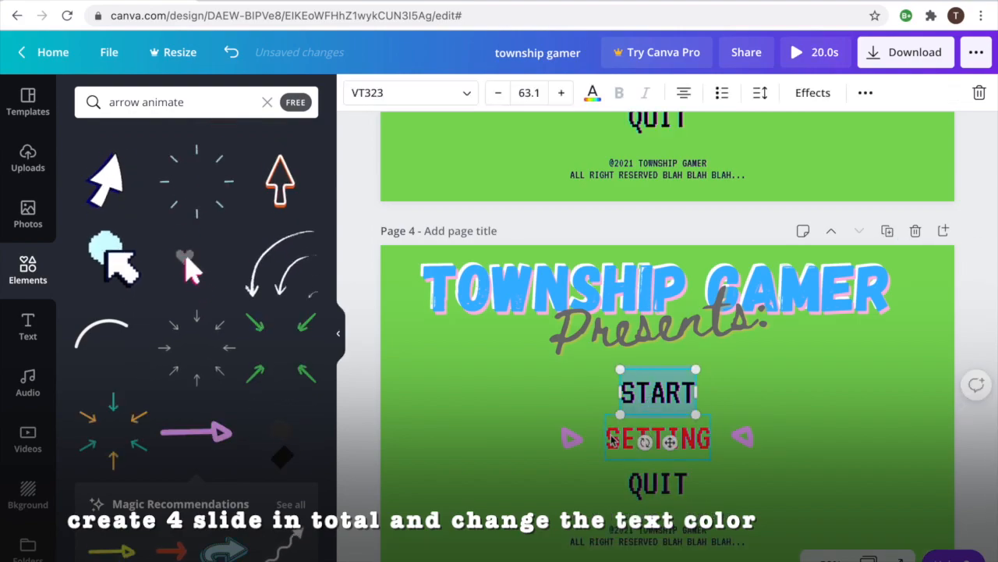
left_click(470, 434)
left_click(670, 441)
left_click(593, 95)
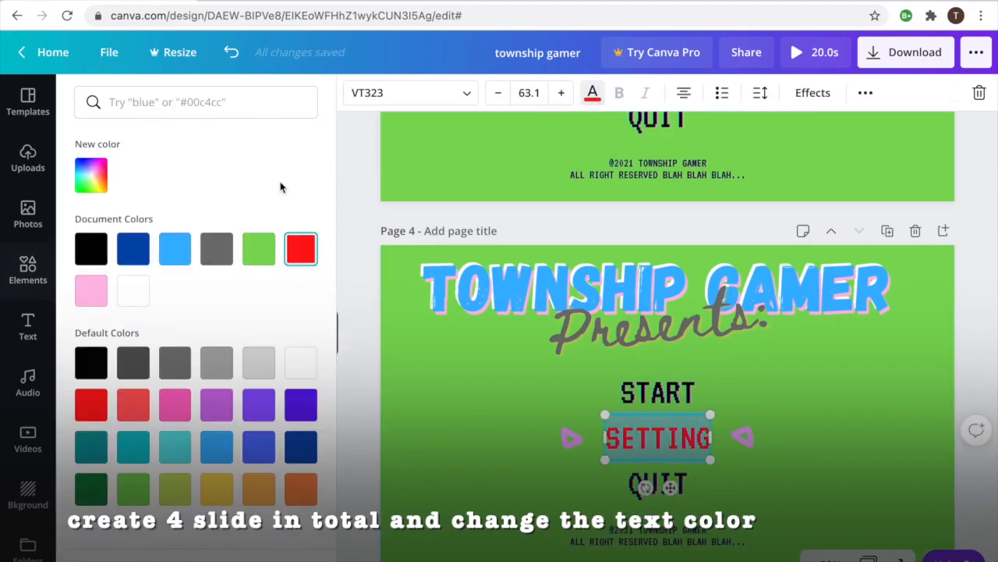
left_click(91, 248)
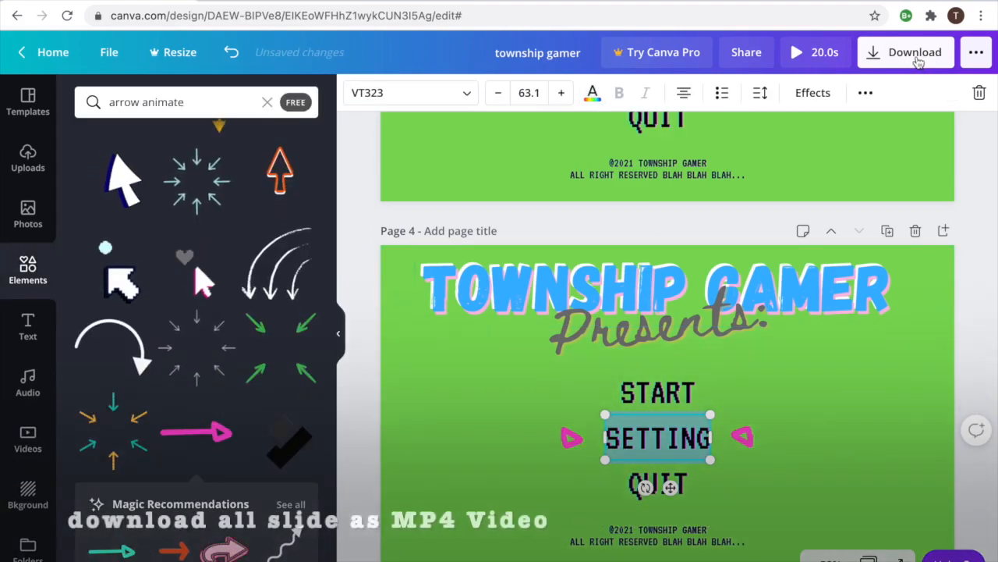
Download all 4 pages as an MP4 Video
left_click(904, 52)
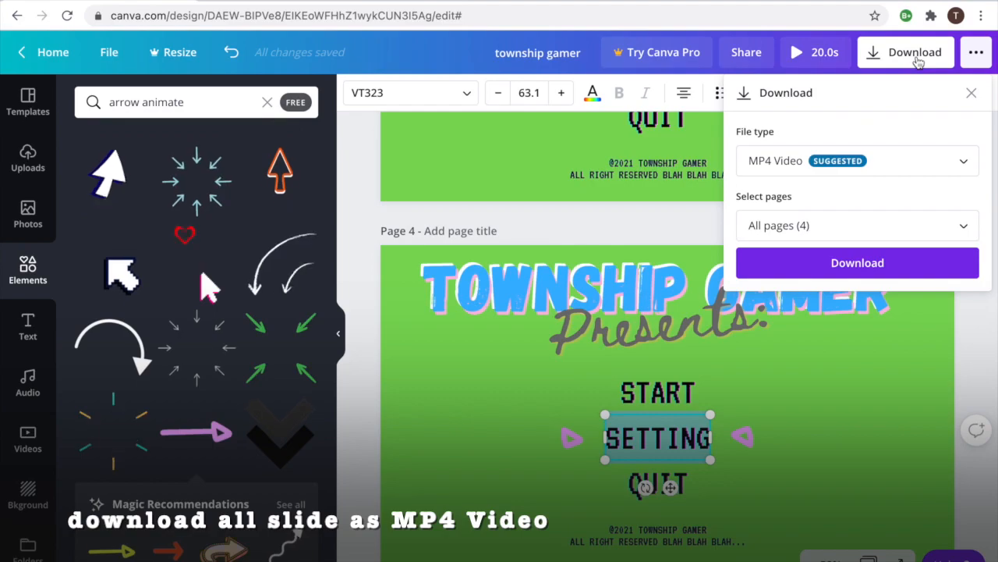
left_click(882, 265)
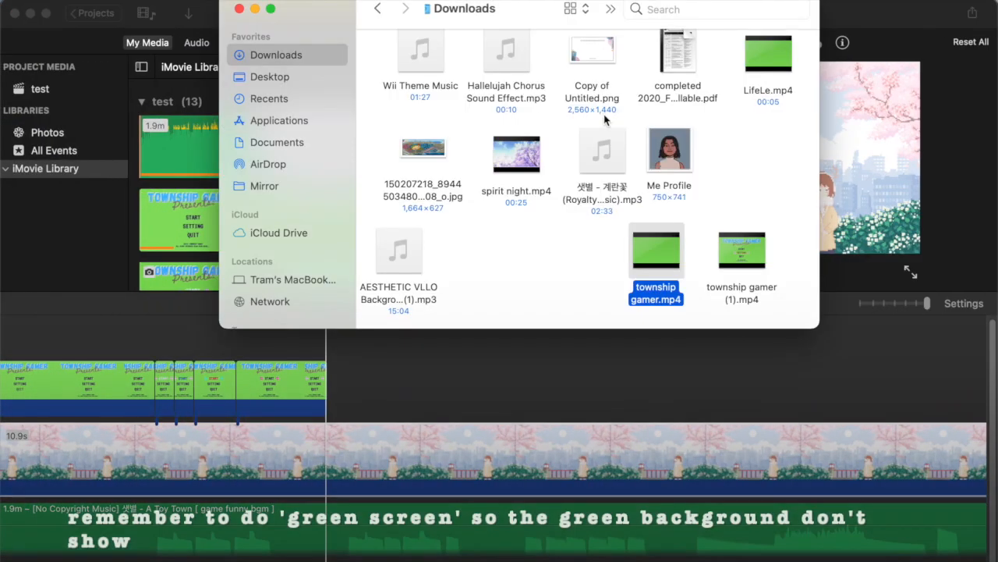
In iMovie, place township gamer (1).mp4 after the last title overlay and move the used video files to the Trash
right_click(655, 259)
left_click(742, 250)
left_click_drag(742, 250, 329, 396)
right_click(731, 258)
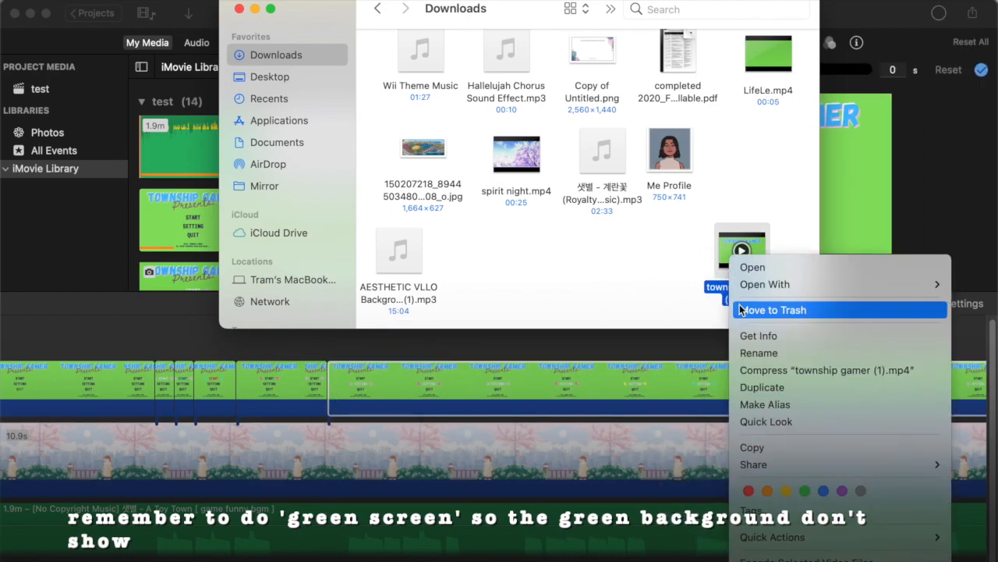
left_click(741, 308)
Apply the Green/Blue Screen overlay effect to the new SETTING title video
left_click(397, 386)
left_click(557, 69)
left_click(564, 104)
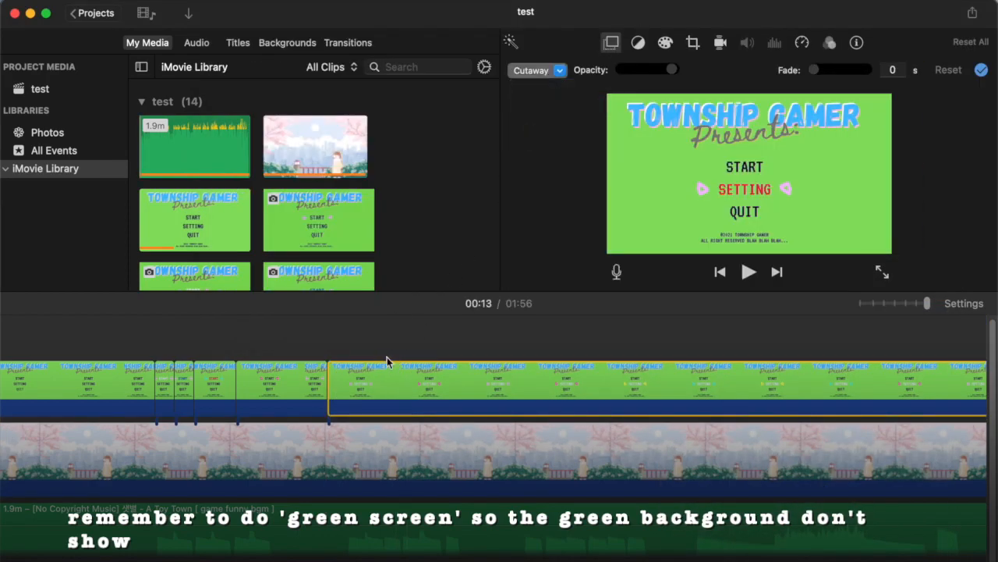
Split off a short white-SETTING piece on the beat and delete the excess up to where SETTING turns dark blue
key("space")
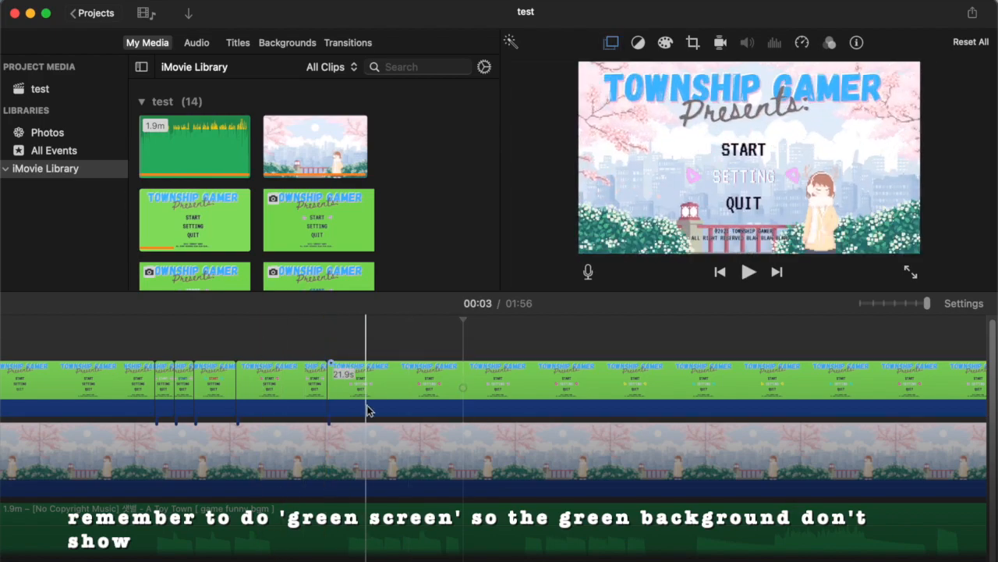
key("super+b")
scroll(367, 406, "right", 6)
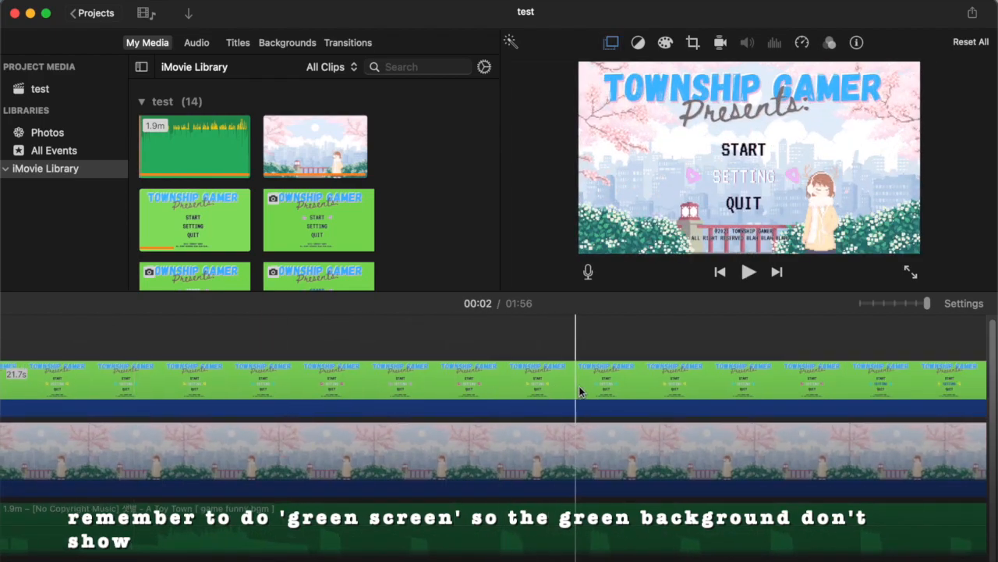
scroll(601, 386, "right", 4)
key("super+b")
key("BackSpace")
Move the remaining overlay with dark blue SETTING text back directly after the white-SETTING piece
left_click_drag(625, 384, 218, 387)
scroll(171, 382, "left", 6)
left_click_drag(821, 394, 364, 389)
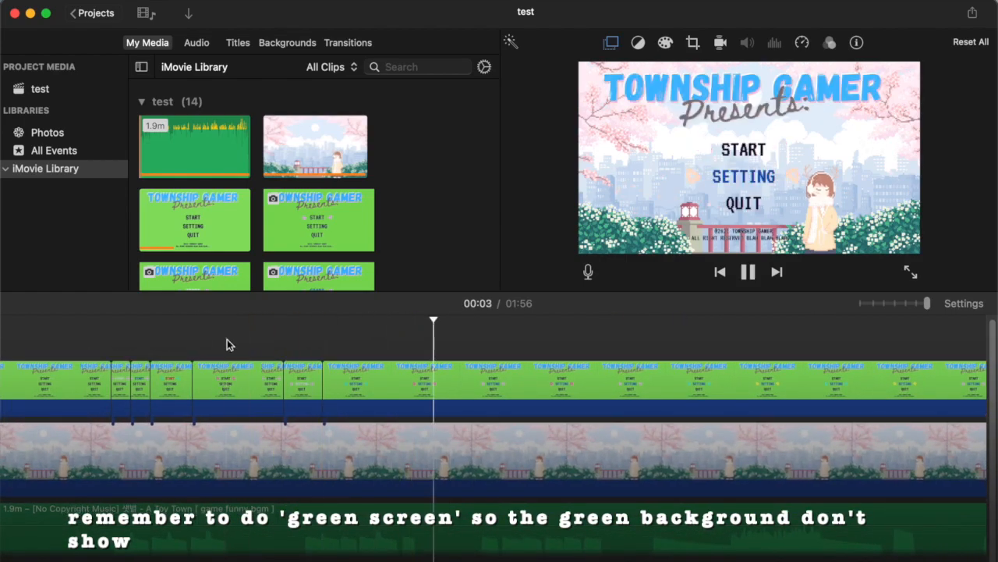
Split off a short dark-blue-SETTING piece on the beat and delete the excess up to where SETTING turns red
left_click(355, 388)
key("super+b")
scroll(356, 387, "right", 10)
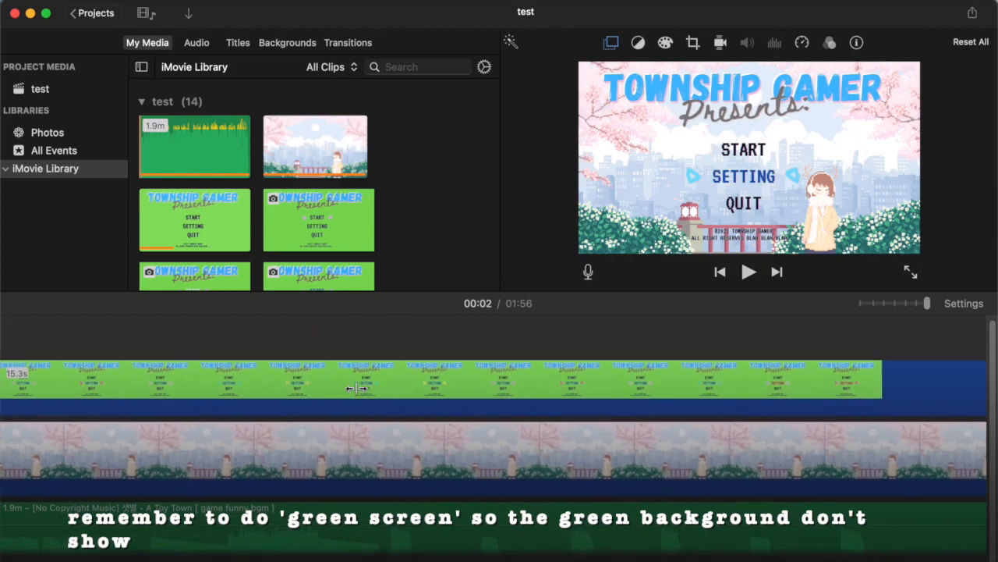
scroll(356, 388, "left", 4)
key("super+b")
key("Delete")
Move the 10.2 s red-SETTING overlay back directly after the dark-blue-SETTING piece
left_click_drag(670, 385, 162, 385)
scroll(162, 384, "left", 7)
left_click_drag(673, 394, 208, 402)
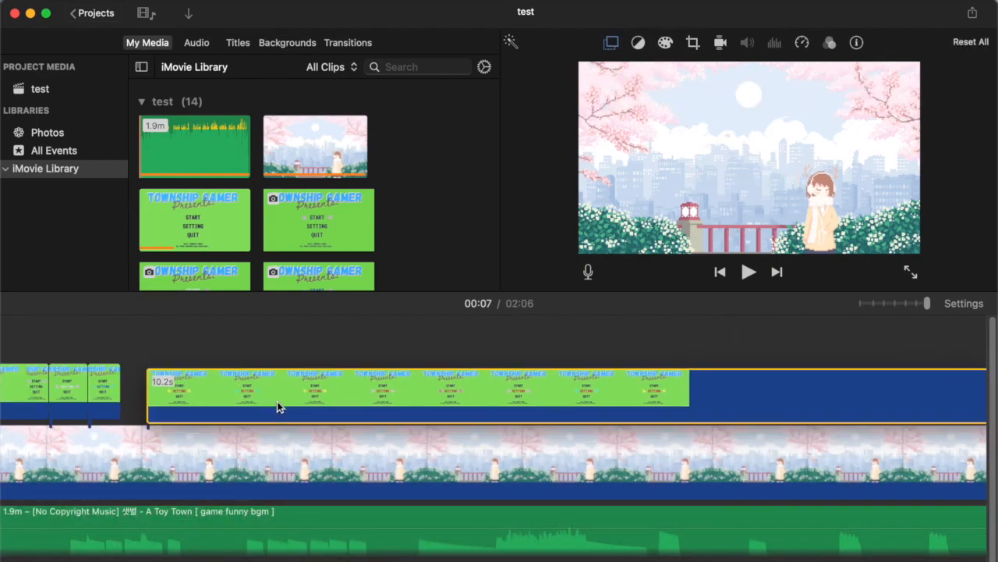
scroll(279, 401, "left", 2)
left_click_drag(285, 391, 204, 398)
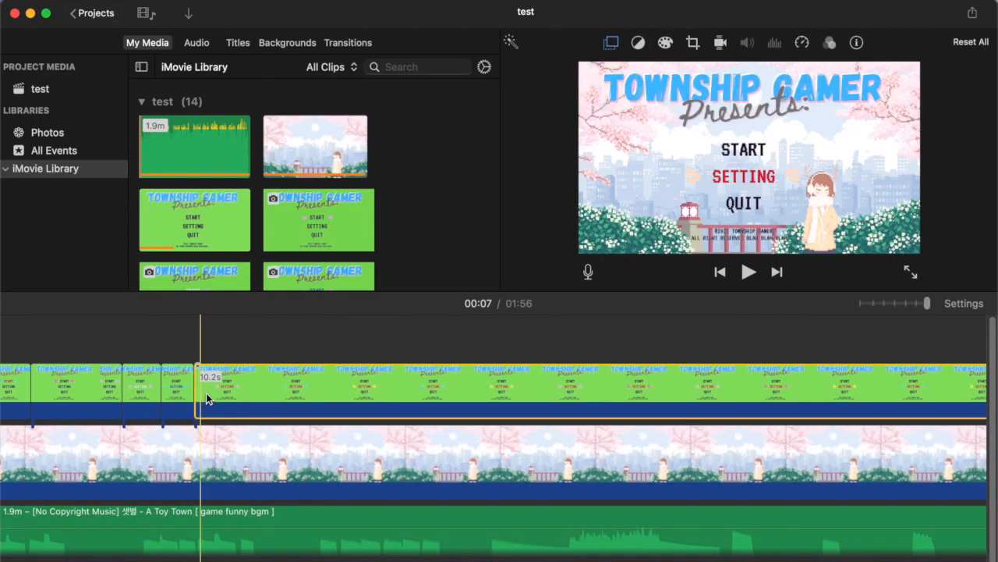
Split off a short red-SETTING piece on the beat and delete the excess up to where SETTING turns black
key("super+b")
scroll(218, 397, "right", 10)
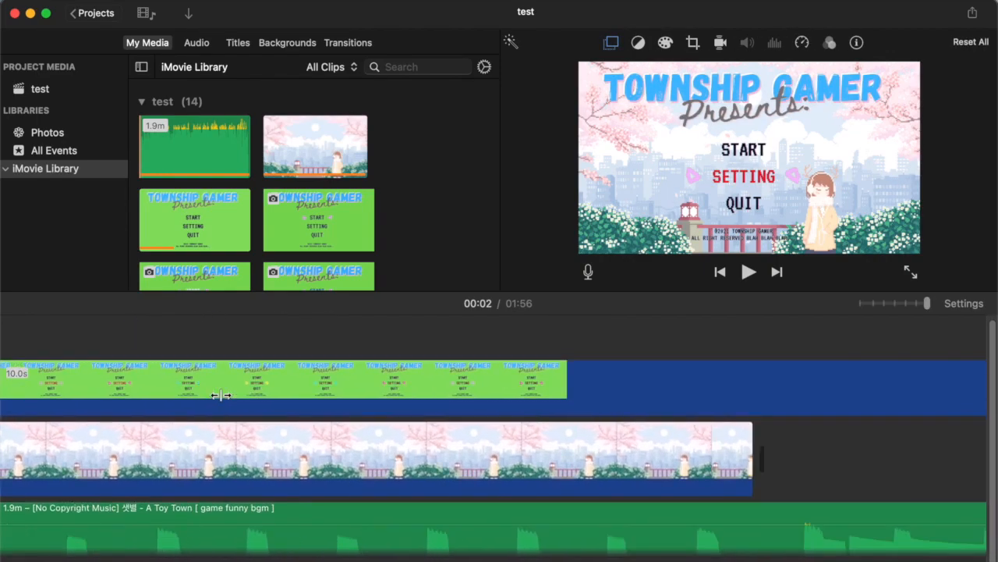
scroll(218, 397, "left", 1)
key("super+b")
key("Delete")
Move the 3.6 s black-SETTING overlay directly after the red-SETTING piece and trim off its end beyond the beat
left_click_drag(541, 372, 131, 360)
scroll(130, 360, "left", 5)
left_click_drag(577, 402, 134, 377)
scroll(134, 376, "left", 5)
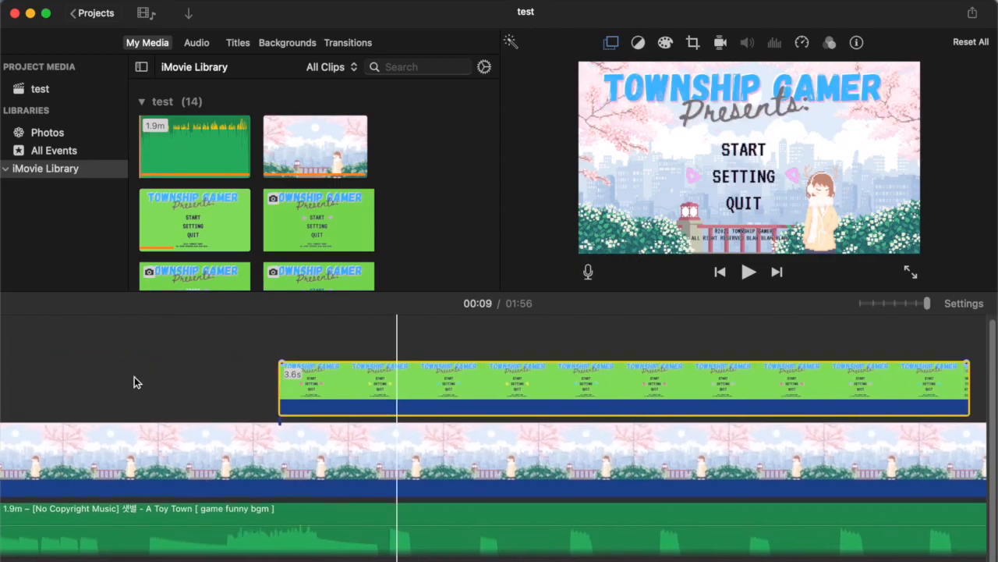
left_click_drag(602, 389, 209, 375)
scroll(209, 376, "left", 5)
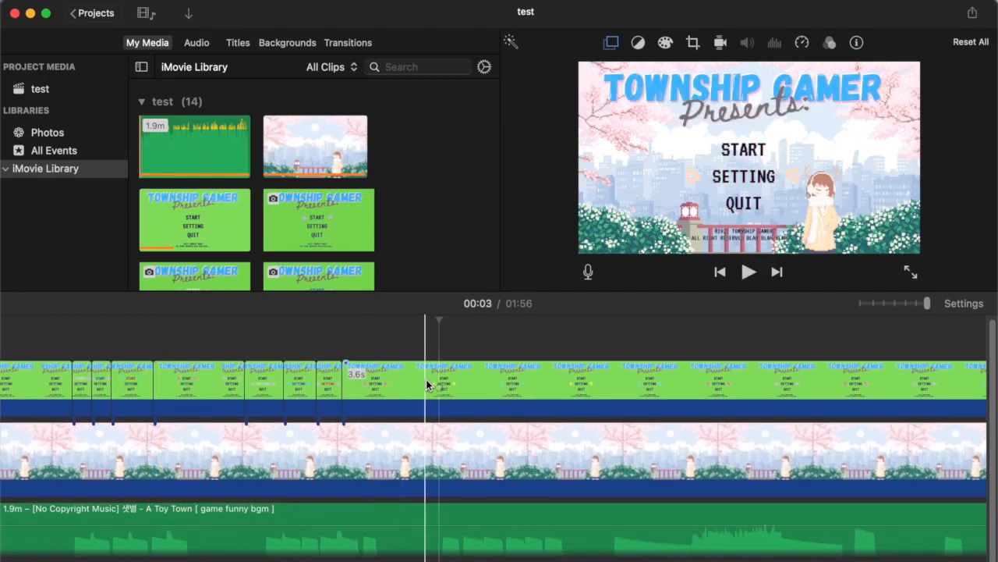
key("super+b")
key("Delete")
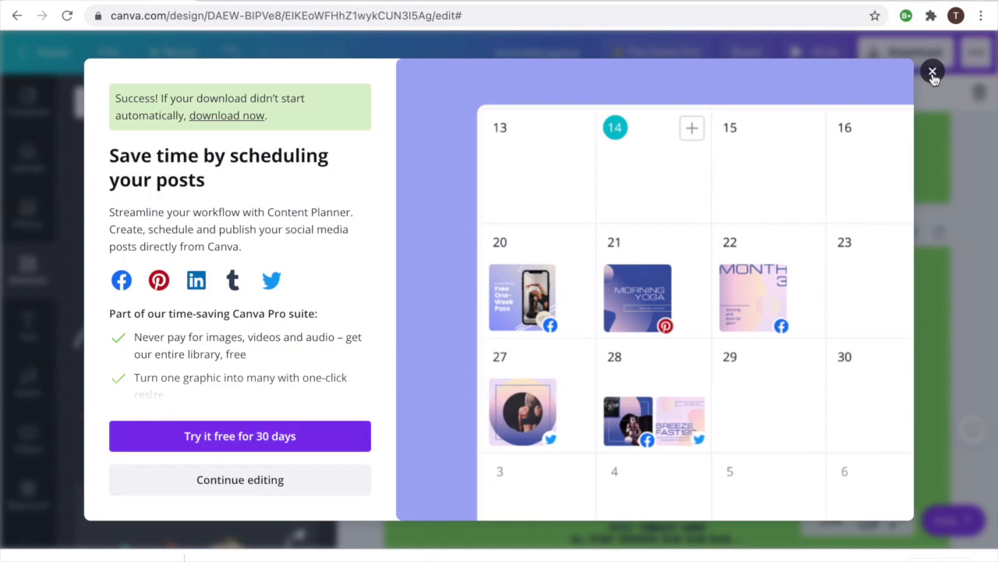
Dismiss the download message and delete the extra pages of the design so only one page with a black SETTING is left
left_click(931, 71)
scroll(825, 281, "up", 10)
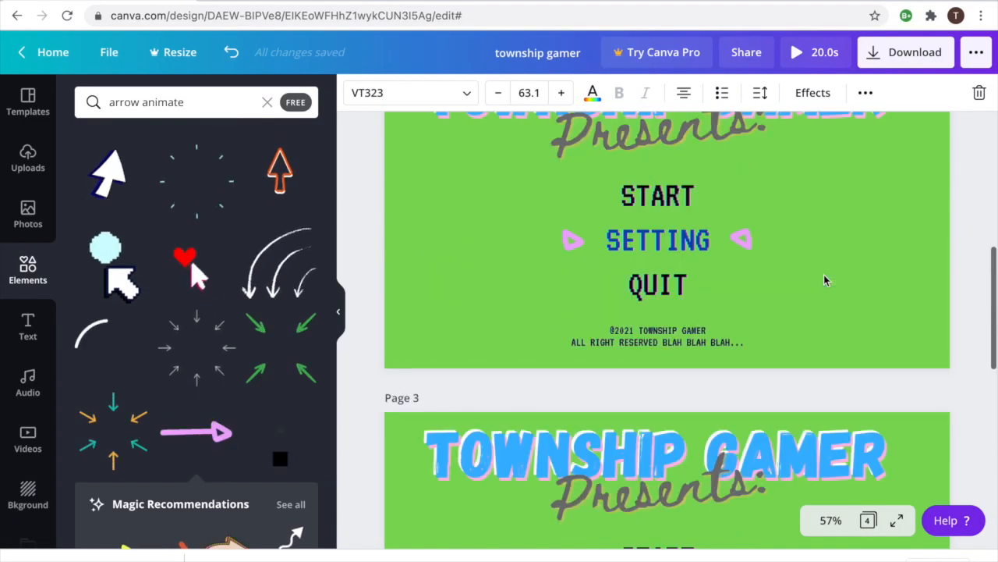
left_click(911, 142)
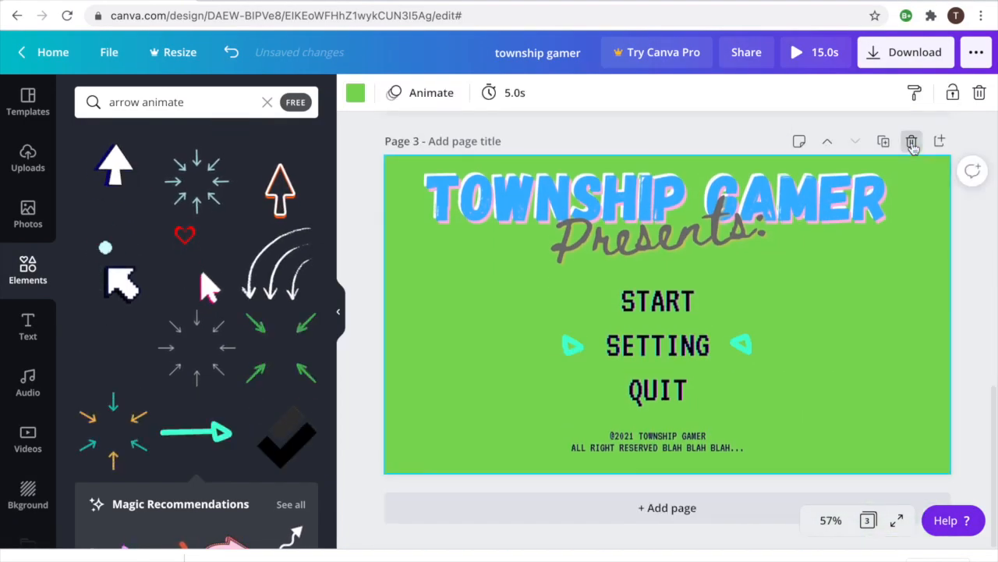
scroll(757, 279, "up", 10)
left_click(911, 141)
left_click(911, 141)
Move both arrows from SETTING to either side of QUIT and colour the word QUIT white
left_click_drag(575, 347, 601, 391)
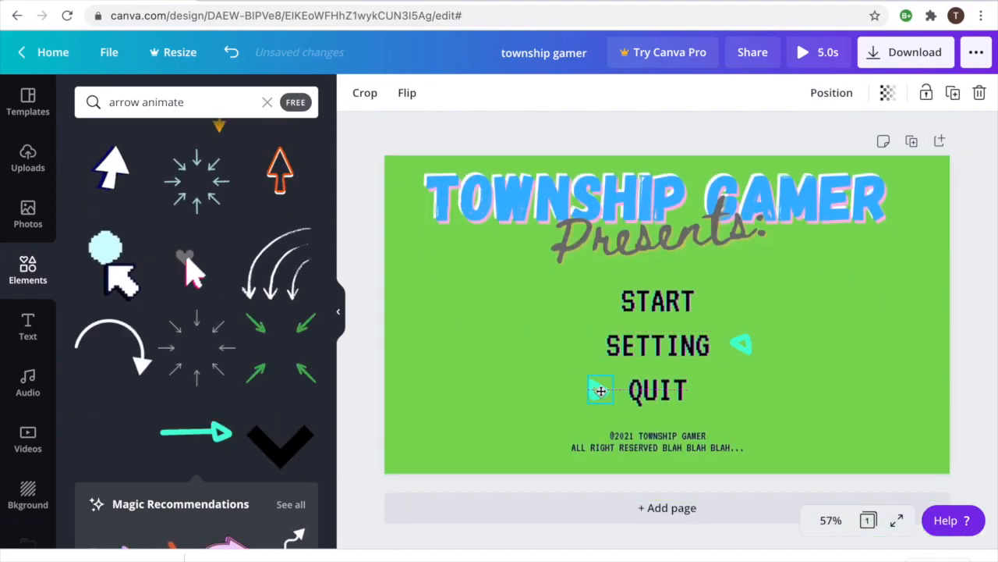
left_click_drag(741, 345, 717, 387)
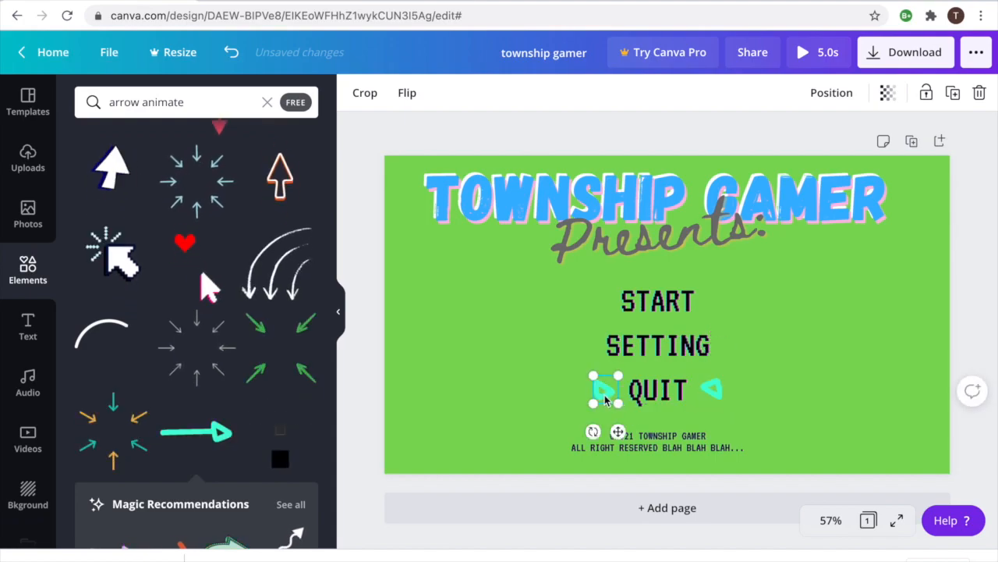
left_click(648, 392)
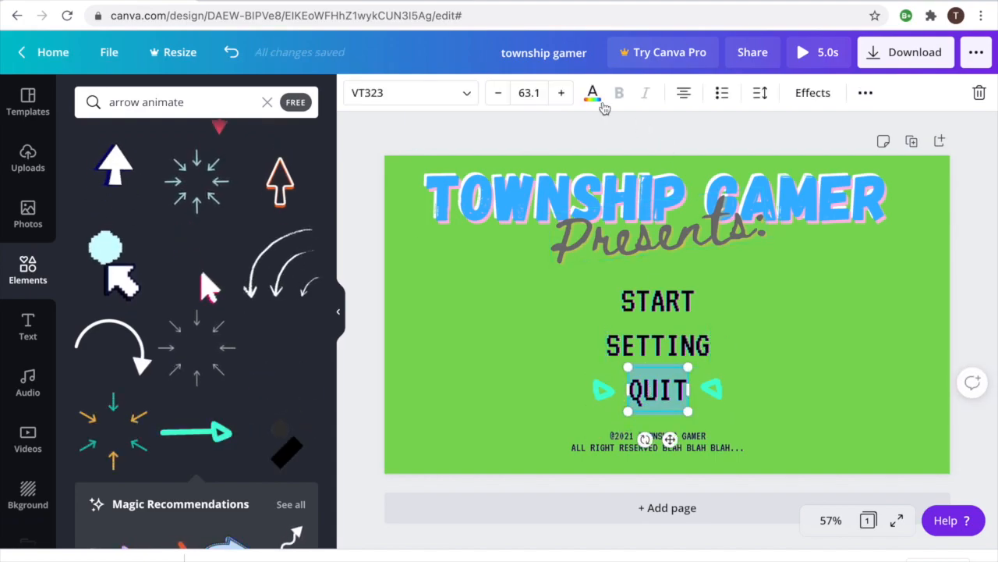
left_click(593, 94)
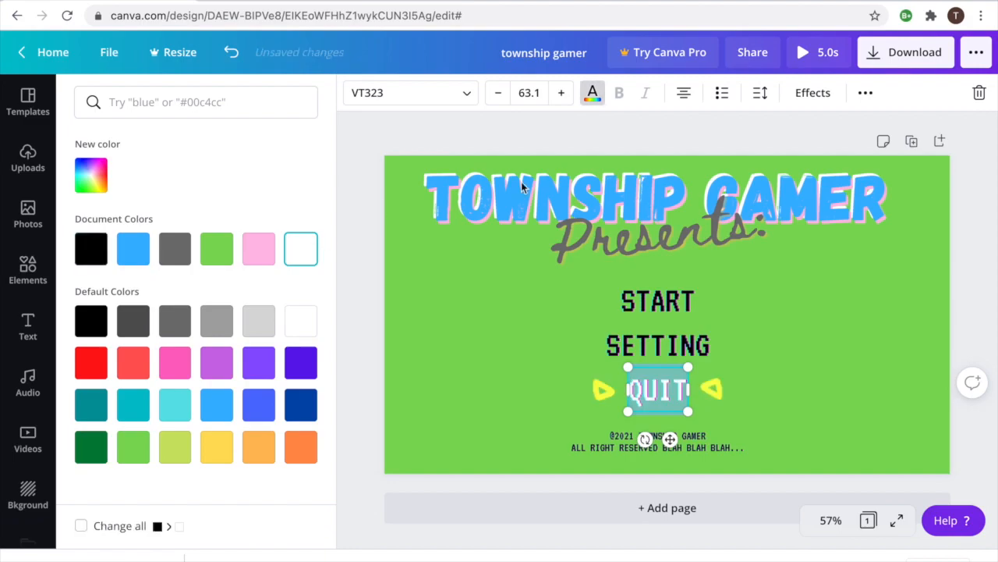
Duplicate the page three times, colouring QUIT dark blue on page 2, red on page 3 and black on page 4
left_click(912, 142)
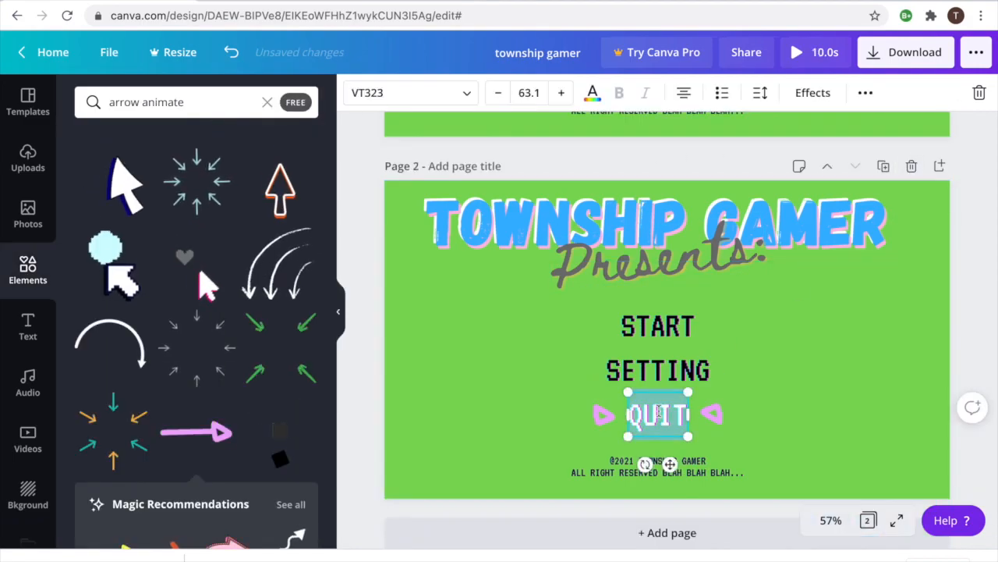
left_click(600, 93)
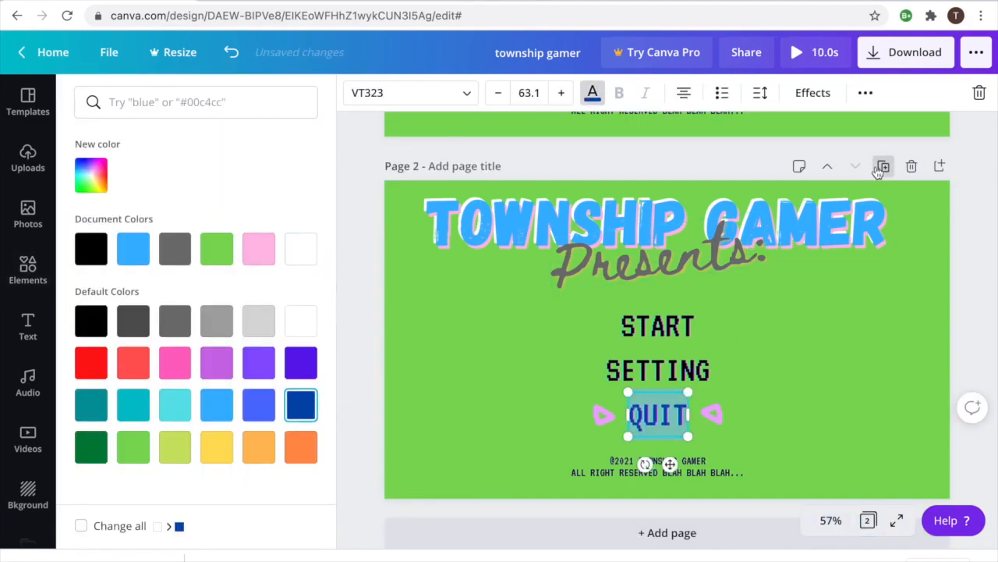
left_click(883, 166)
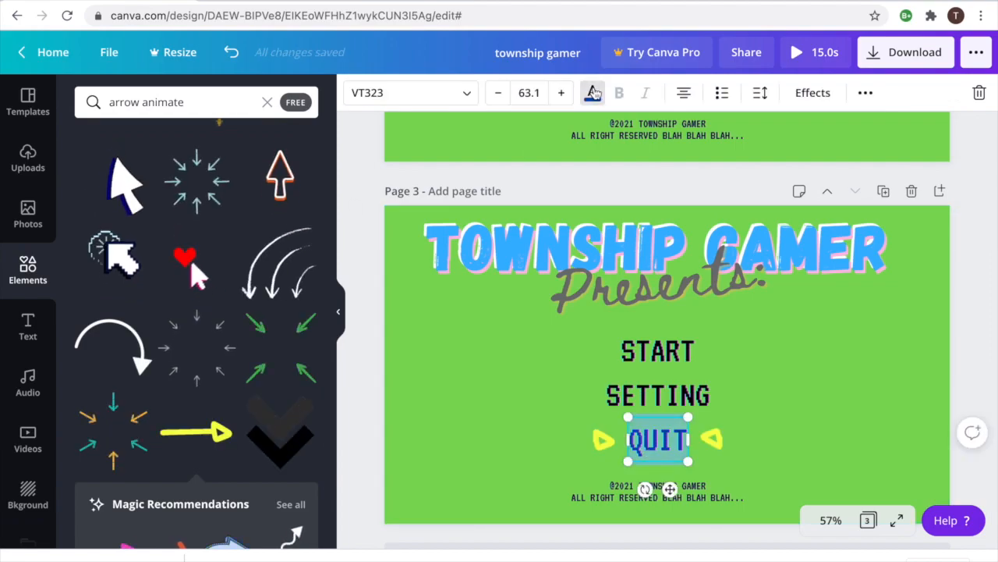
left_click(593, 93)
left_click(882, 191)
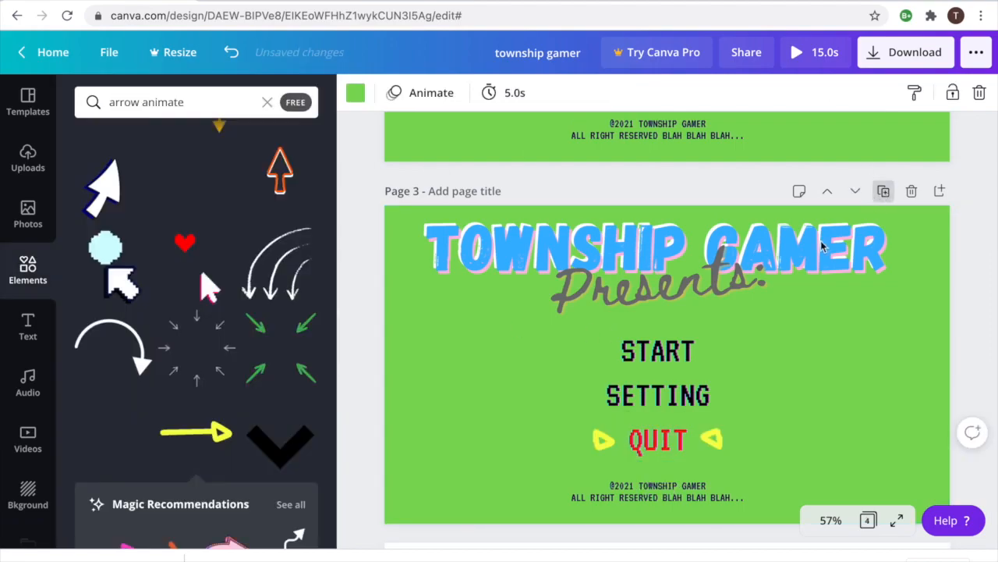
left_click(593, 97)
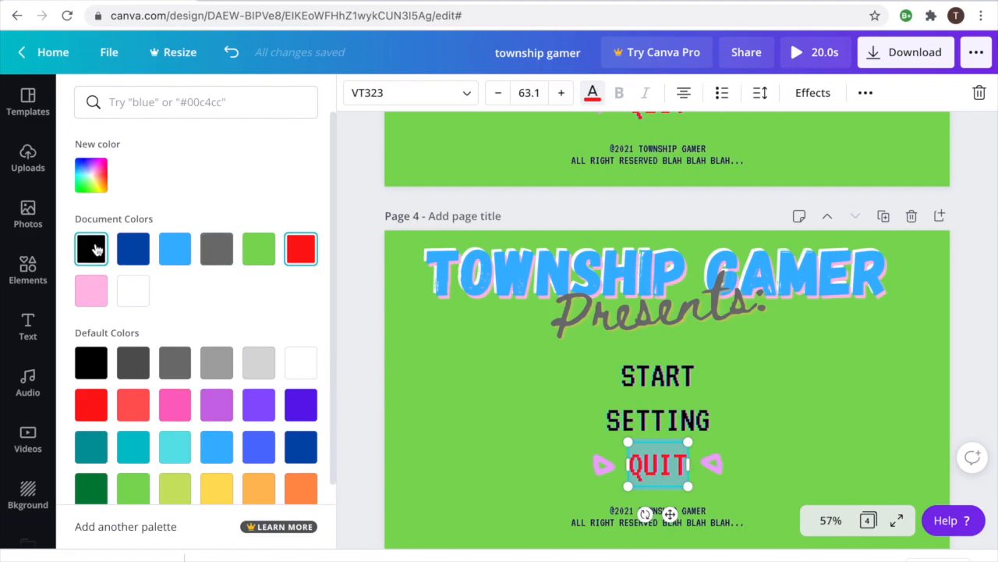
Duplicate the black-QUIT page as page 5 and move its arrows up to either side of START
left_click(885, 216)
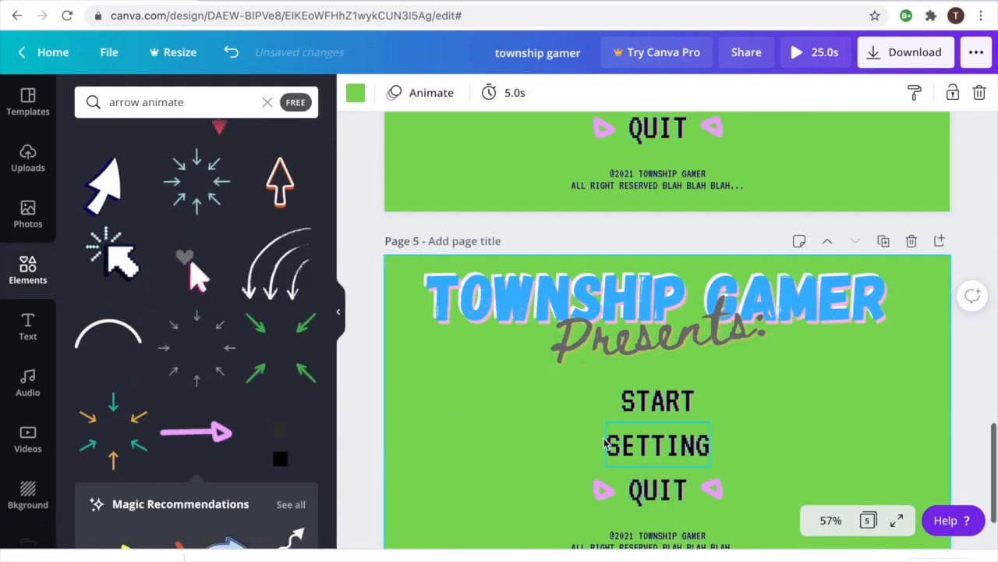
left_click(604, 489)
left_click_drag(592, 404, 594, 404)
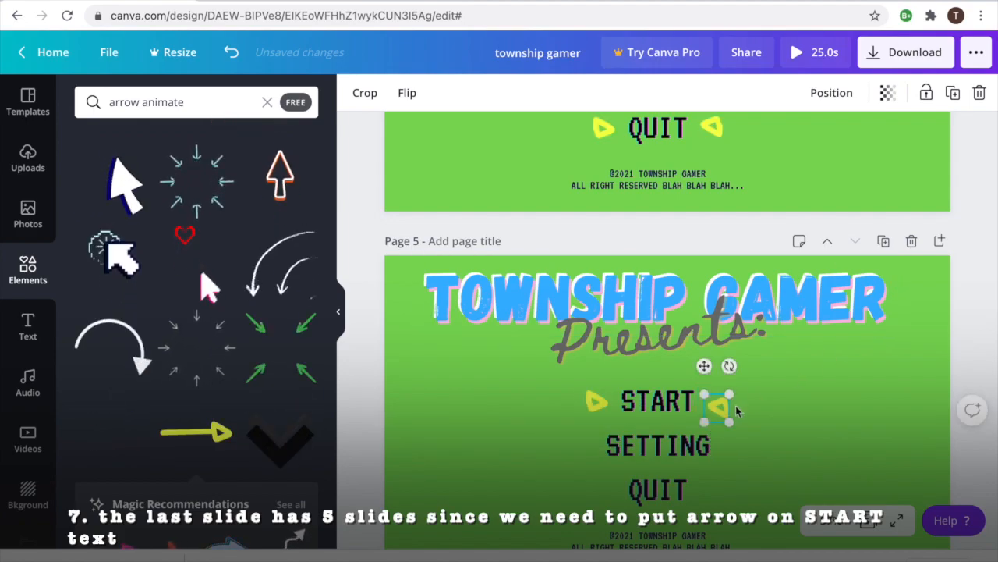
key("Up")
key("Up")
key("Up")
key("Up")
left_click(828, 415)
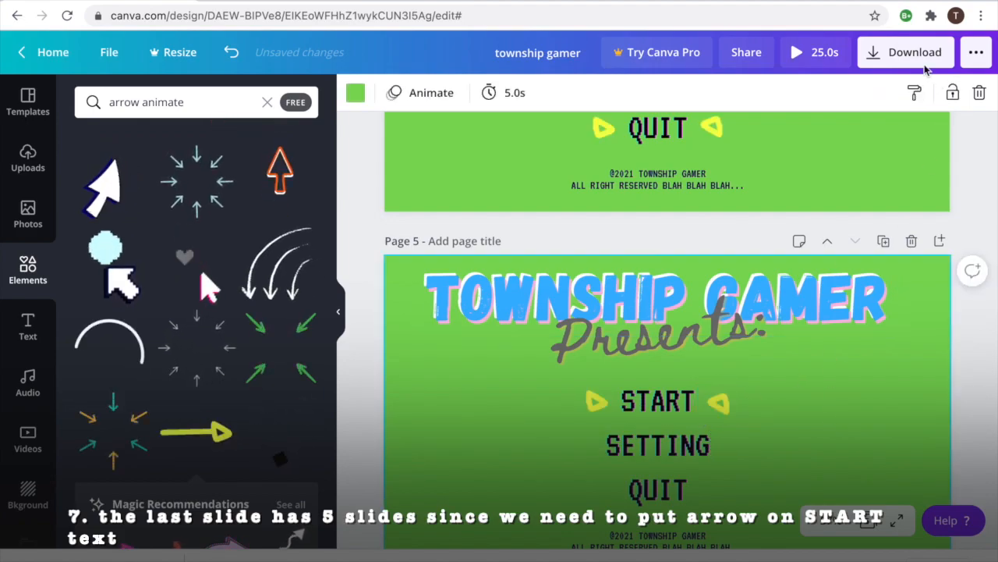
Download the five-page QUIT design
left_click(904, 53)
left_click(858, 263)
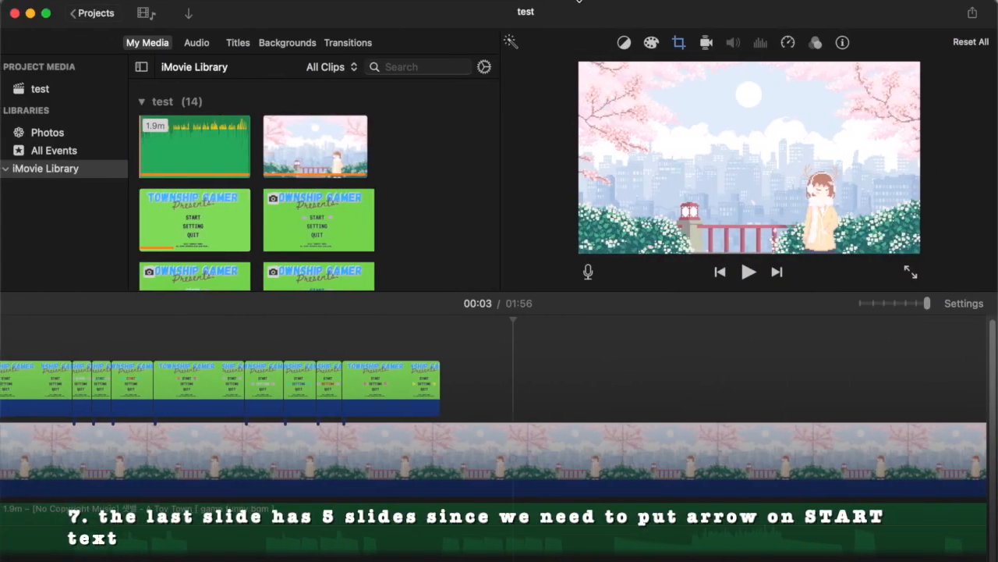
Add the downloaded QUIT video from Downloads to the iMovie timeline as an overlay after the last piece, set to Green/Blue Screen
left_click(579, 1)
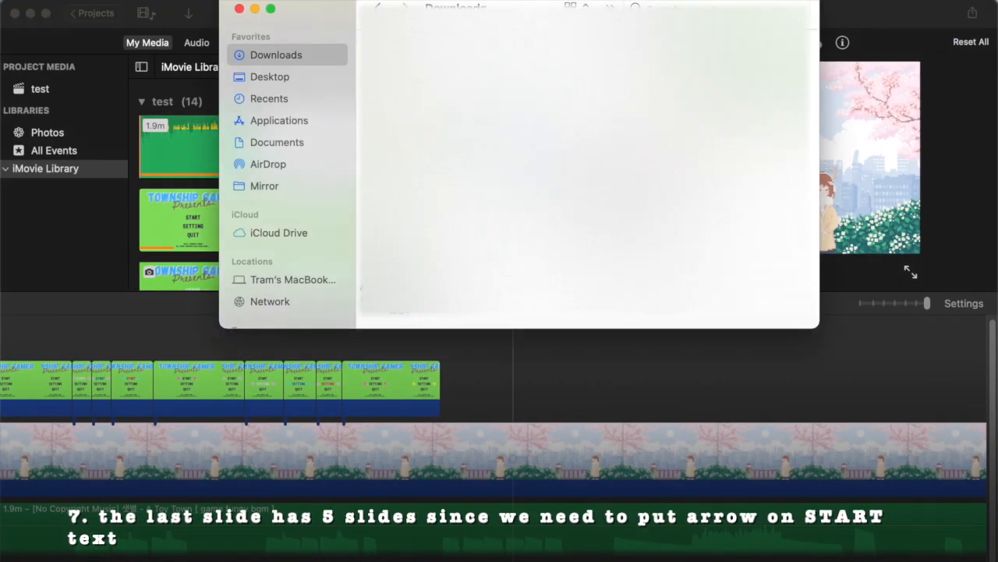
left_click_drag(468, 78, 473, 383)
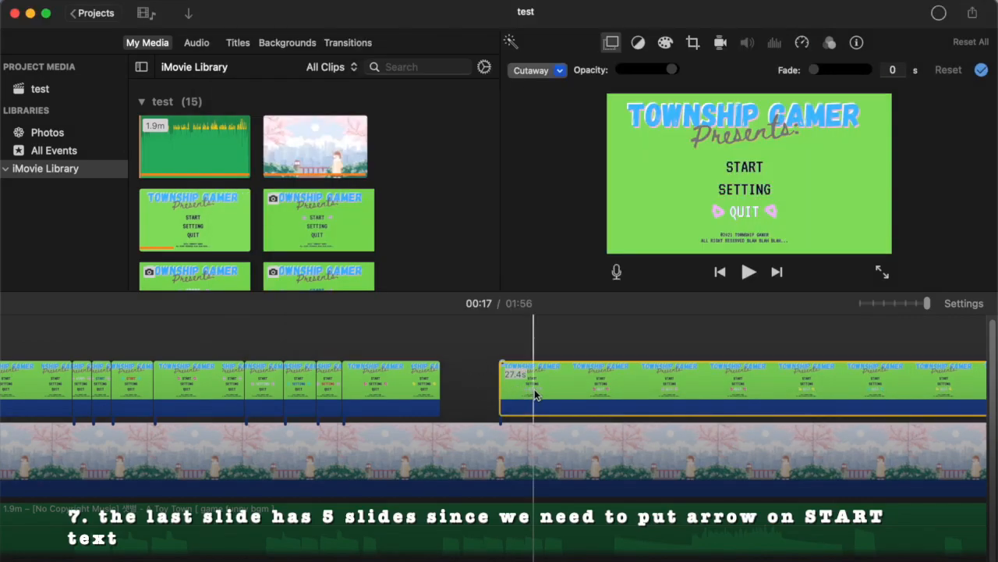
left_click(538, 72)
left_click(543, 108)
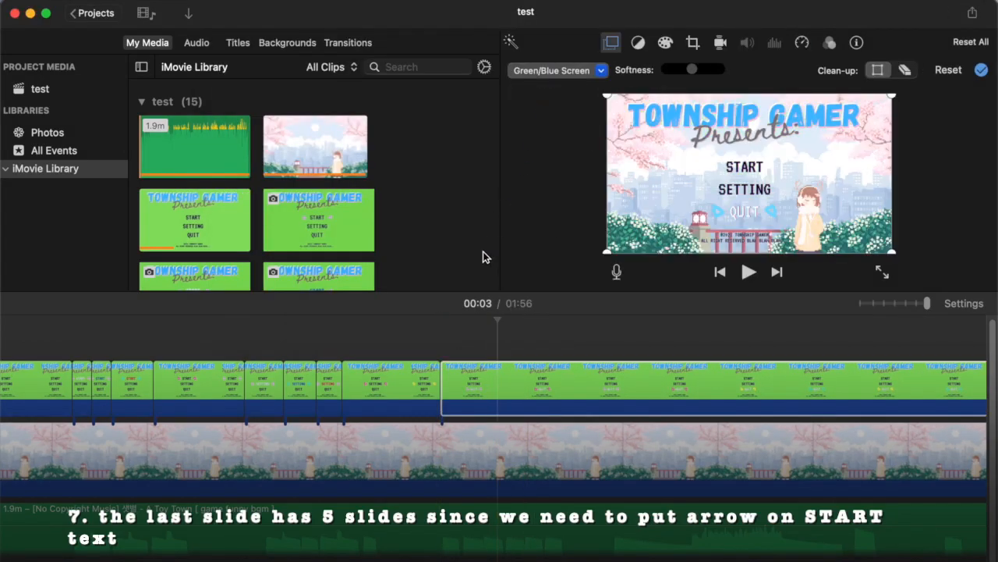
Split off a short white-QUIT piece on the beat and delete the excess up to where QUIT turns dark blue
key("super+b")
scroll(464, 413, "right", 10)
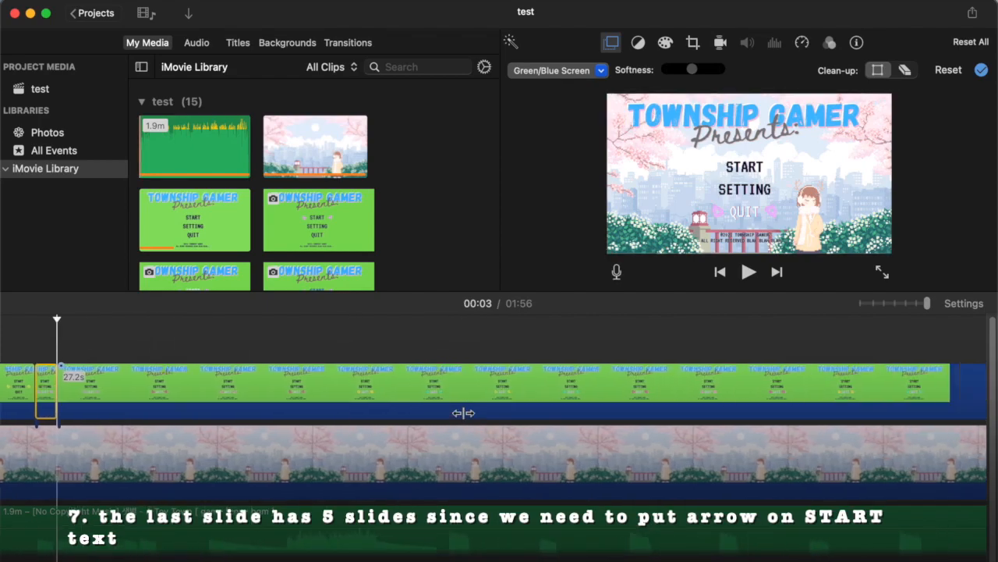
scroll(612, 377, "right", 5)
left_click(260, 405)
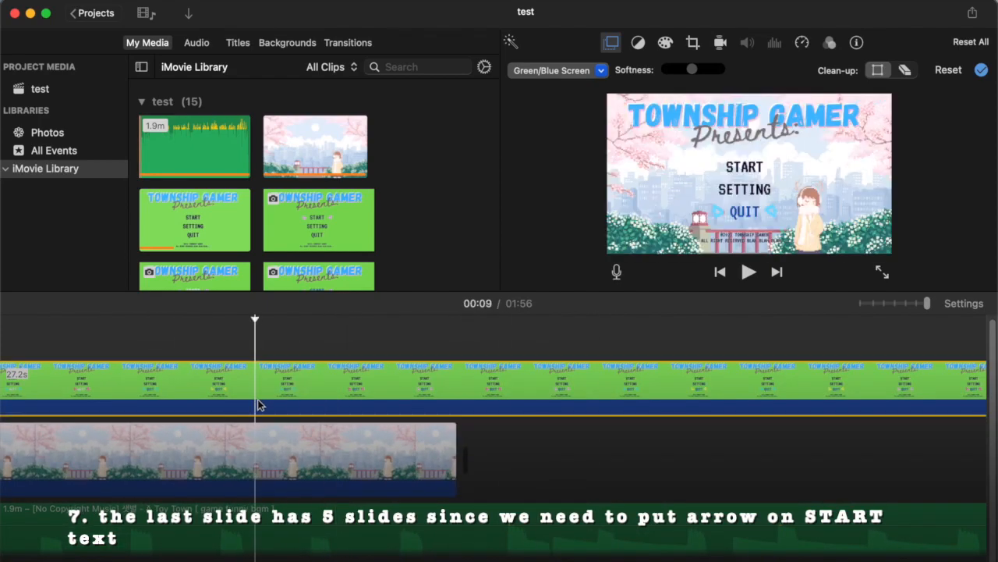
left_click(351, 389)
key("super+b")
key("BackSpace")
Move the 20.4 s dark-blue-QUIT overlay back directly after the white-QUIT piece
scroll(350, 386, "left", 4)
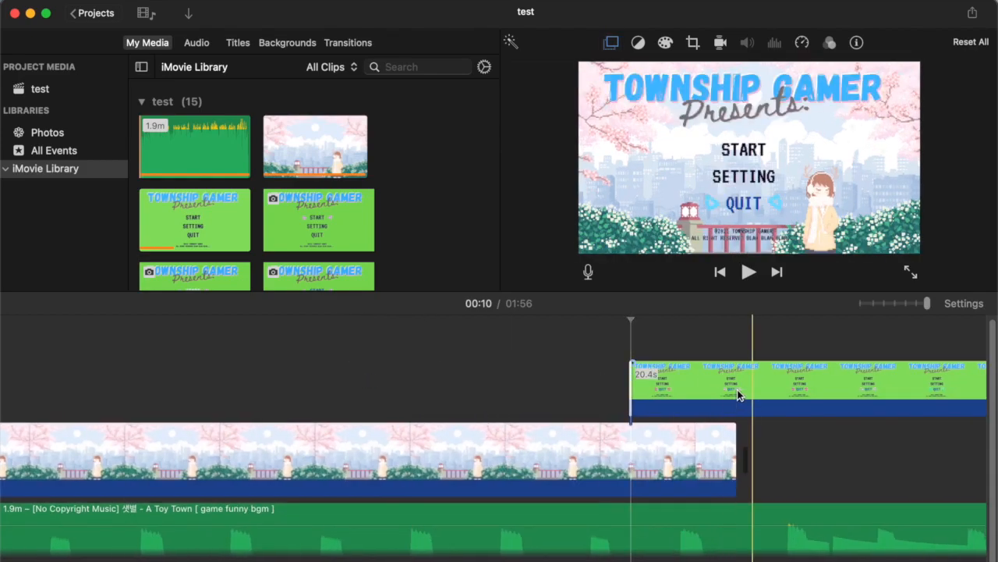
left_click_drag(738, 394, 213, 392)
scroll(212, 387, "left", 4)
left_click_drag(562, 387, 188, 363)
scroll(188, 363, "left", 10)
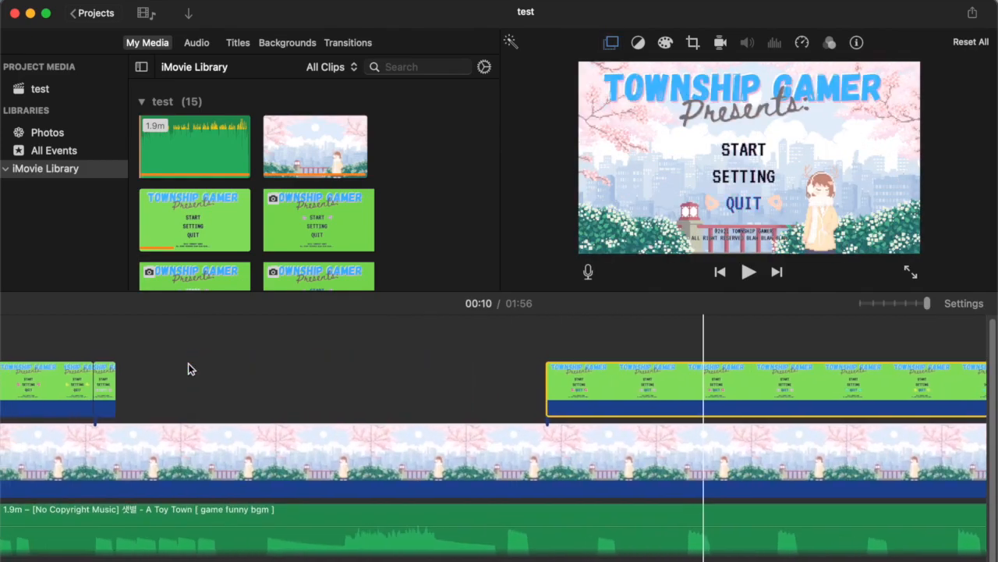
left_click_drag(851, 387, 422, 389)
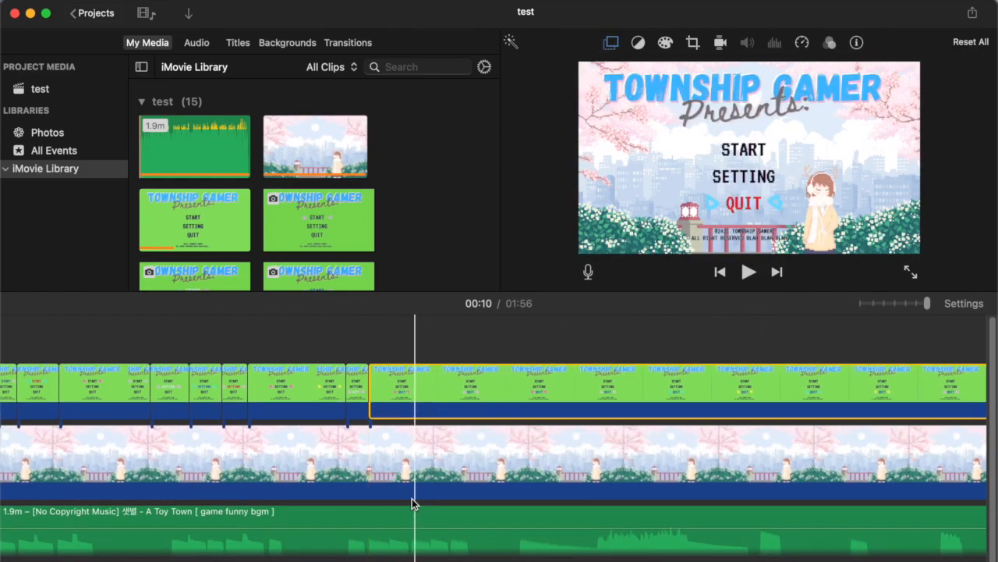
Split off a short dark-blue-QUIT piece on the beat and delete the excess up to where QUIT turns red
key("super+b")
scroll(390, 418, "right", 8)
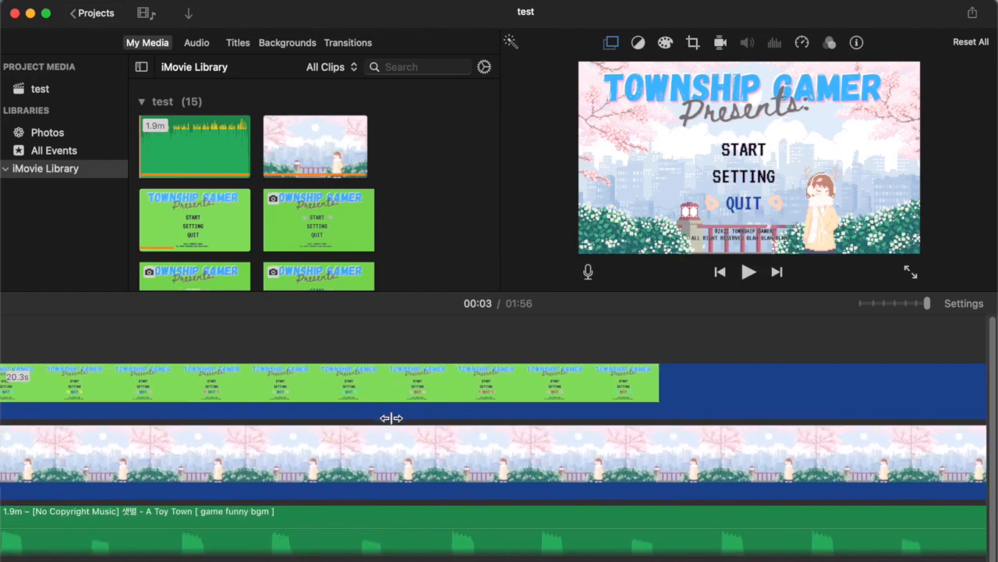
key("super+b")
key("BackSpace")
Move the 15.3 s red-QUIT overlay back directly after the dark-blue-QUIT piece
left_click_drag(658, 397, 260, 415)
scroll(260, 414, "left", 7)
left_click_drag(715, 377, 455, 396)
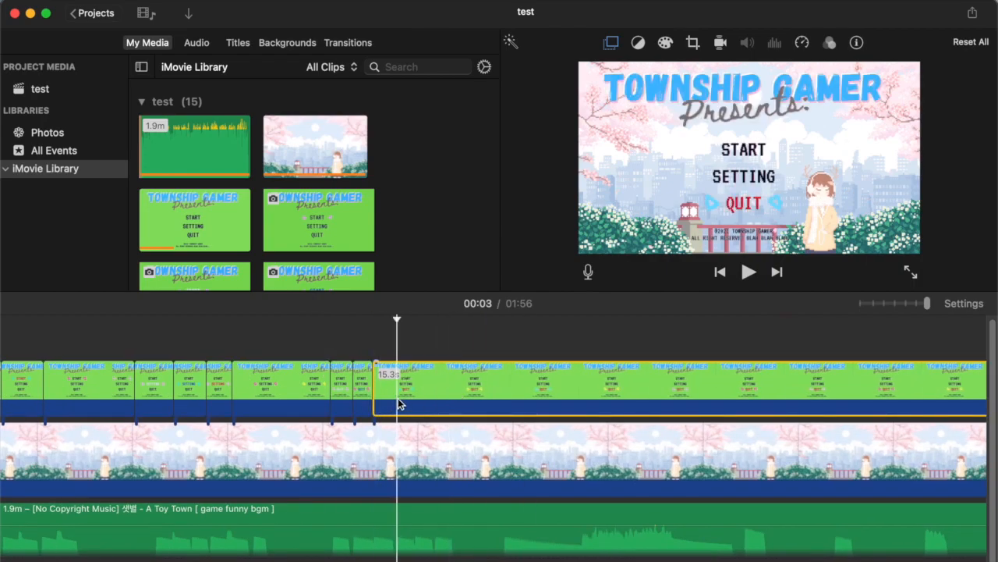
Split off a short red-QUIT piece on the beat and delete the excess up to where QUIT turns black
key("super+b")
scroll(398, 400, "right", 10)
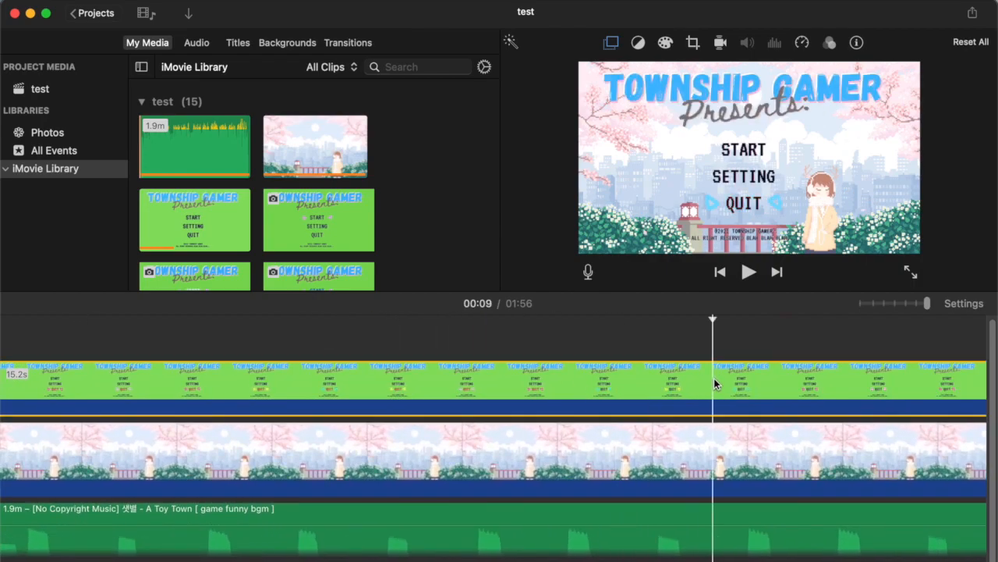
key("super+b")
key("BackSpace")
Move the 9.9 s black-QUIT overlay back directly after the red-QUIT piece
left_click_drag(758, 384, 304, 390)
scroll(305, 391, "left", 5)
left_click_drag(661, 375, 125, 369)
scroll(152, 381, "left", 5)
left_click_drag(290, 379, 284, 380)
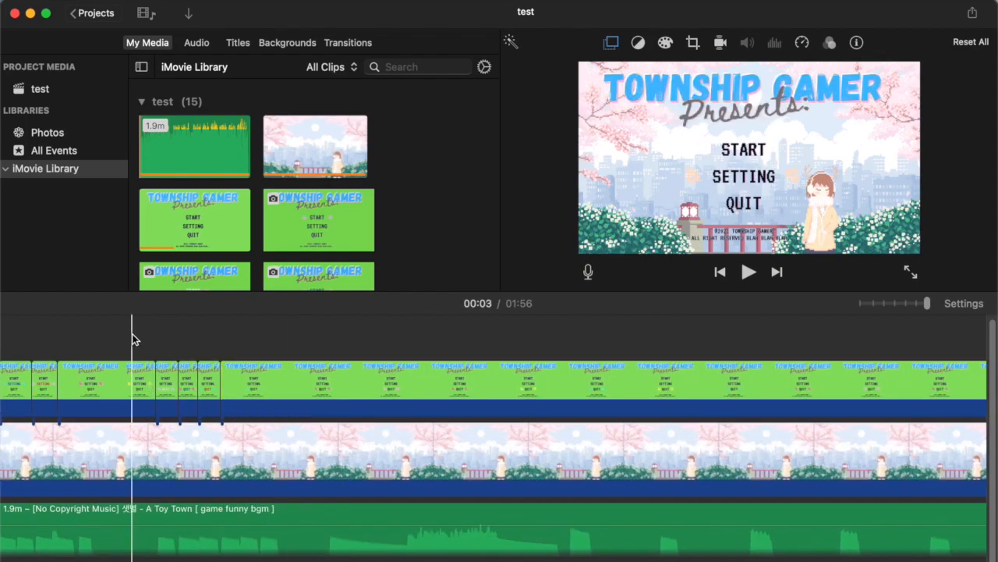
Play back to find the beat, split off a short black-QUIT piece and delete the excess up to where the arrows reach START
key("space")
key("space")
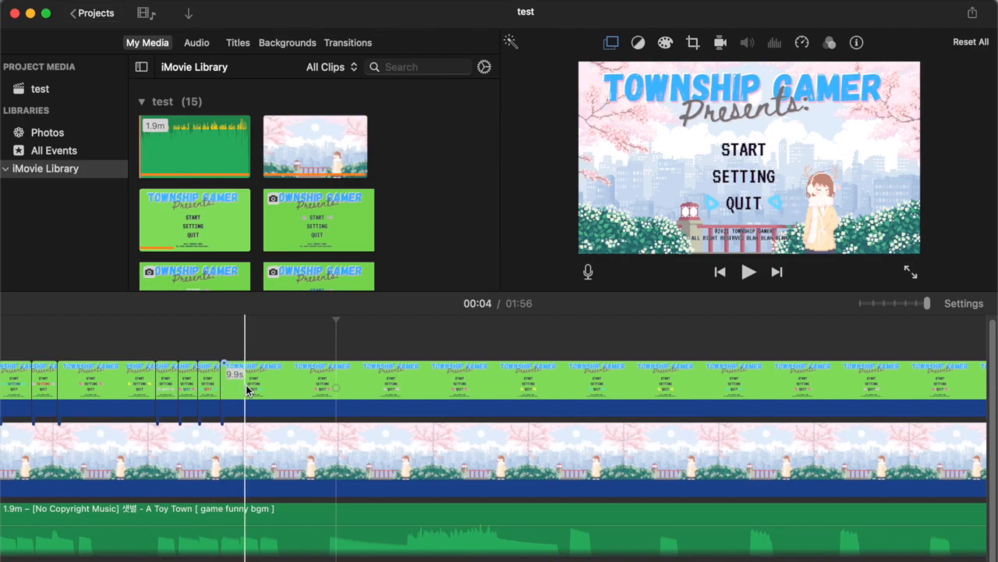
key("super+b")
scroll(242, 389, "right", 7)
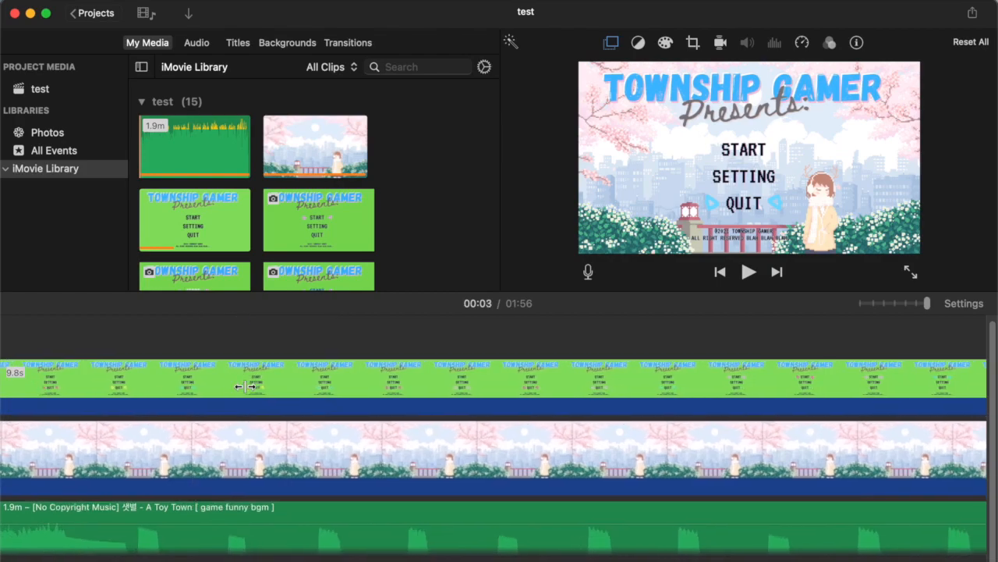
left_click(611, 375)
key("super+b")
key("Delete")
Move the 4.2 s START-arrow overlay back directly after the black-QUIT piece
left_click_drag(641, 398, 299, 364)
left_click_drag(707, 382, 226, 372)
scroll(227, 372, "left", 5)
left_click_drag(521, 368, 329, 398)
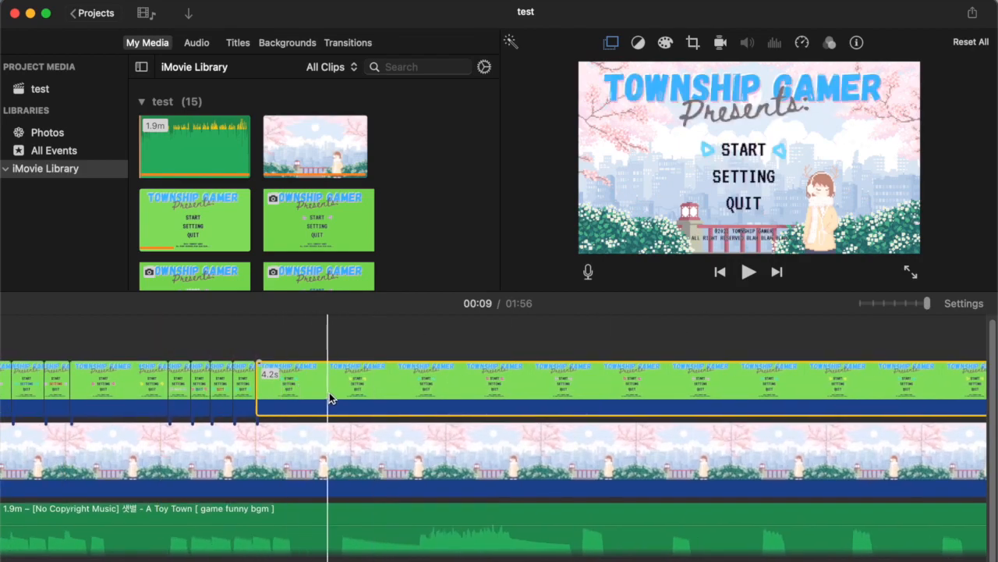
Split the START overlay, background GIF and music at the same beat and delete everything after that point
left_click(341, 476)
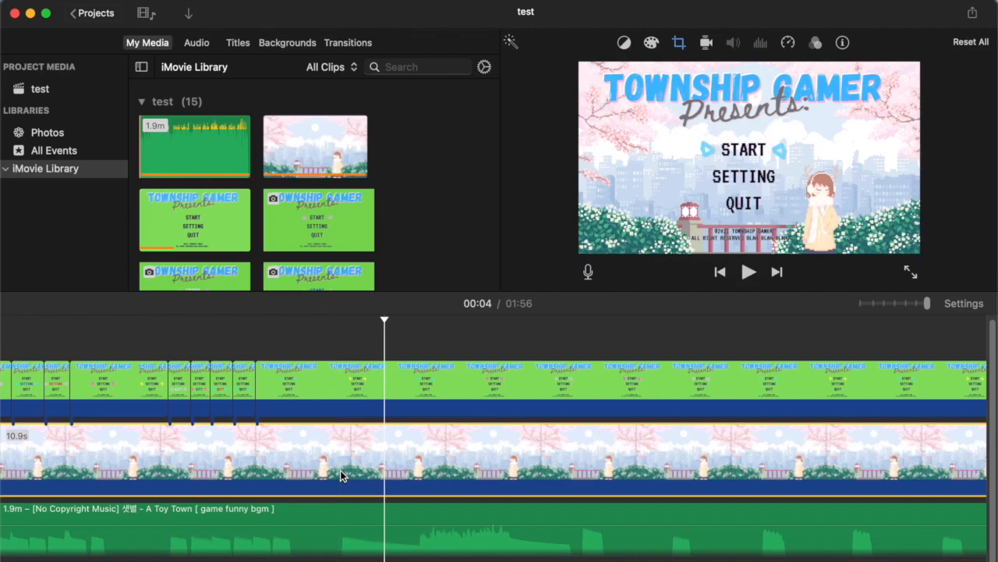
key("super+b")
left_click(340, 390)
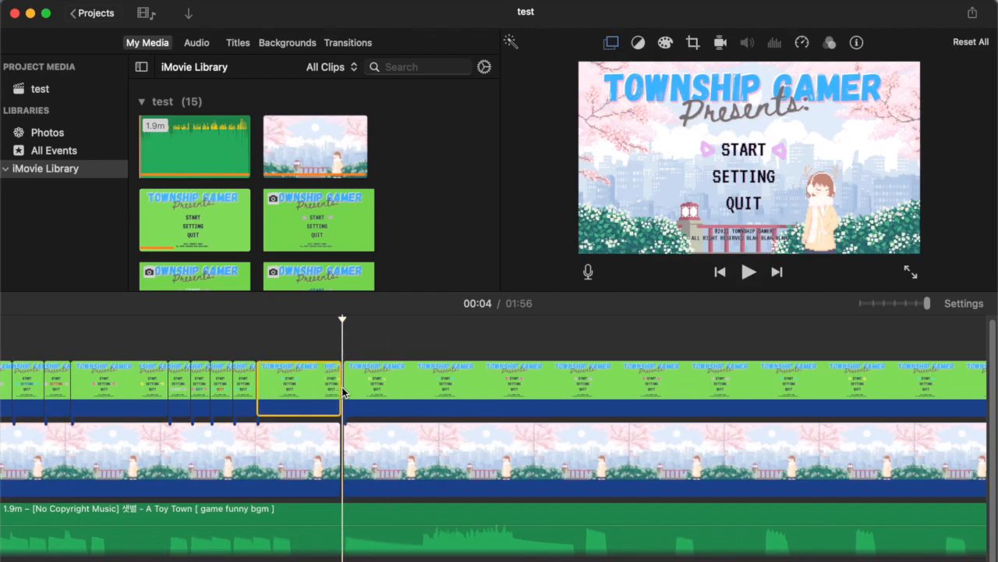
left_click(343, 521)
key("super+b")
left_click_drag(392, 353, 392, 546)
key("Delete")
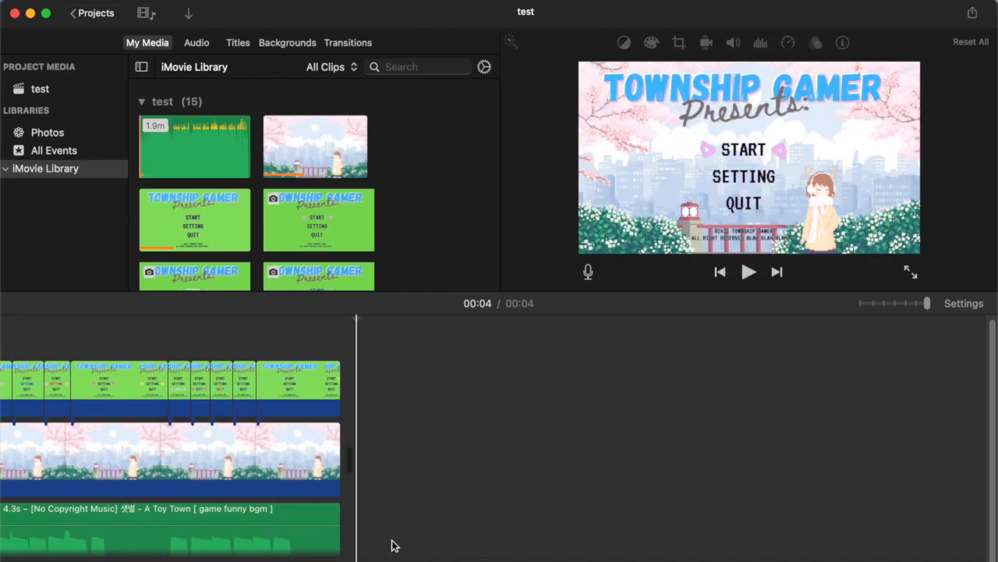
Switch to Finder and add the Video Game Beep sound effect MP3 from the Intro Template folder beneath the music near the timeline's end
key("super+Tab")
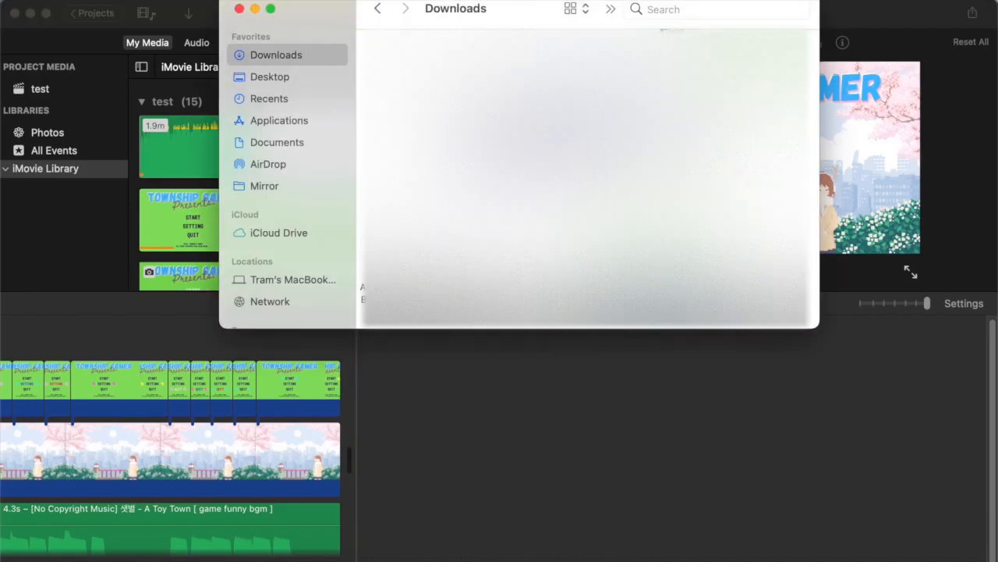
right_click(677, 226)
left_click(722, 278)
left_click(502, 501)
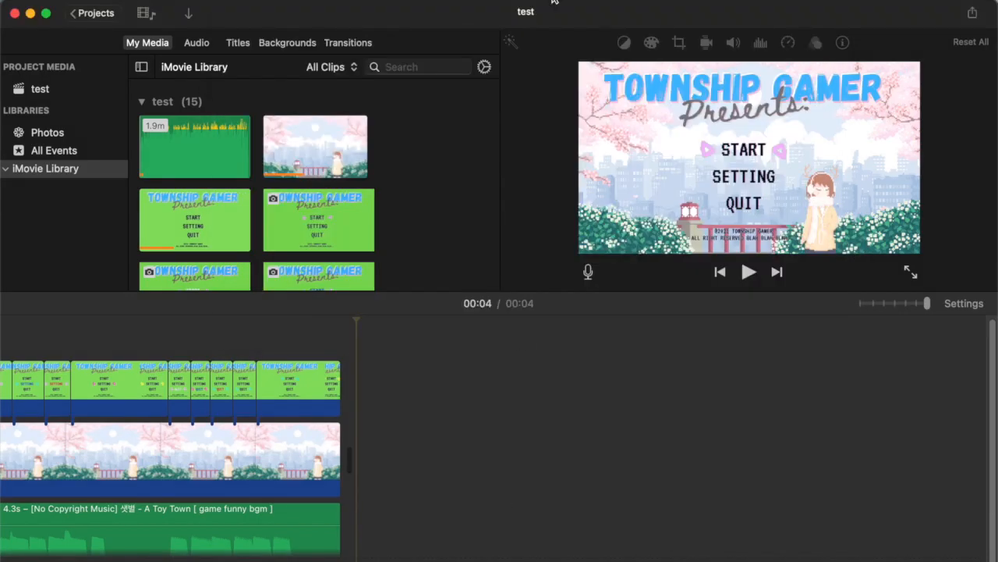
key("super+Tab")
scroll(587, 178, "down", 3)
double_click(629, 218)
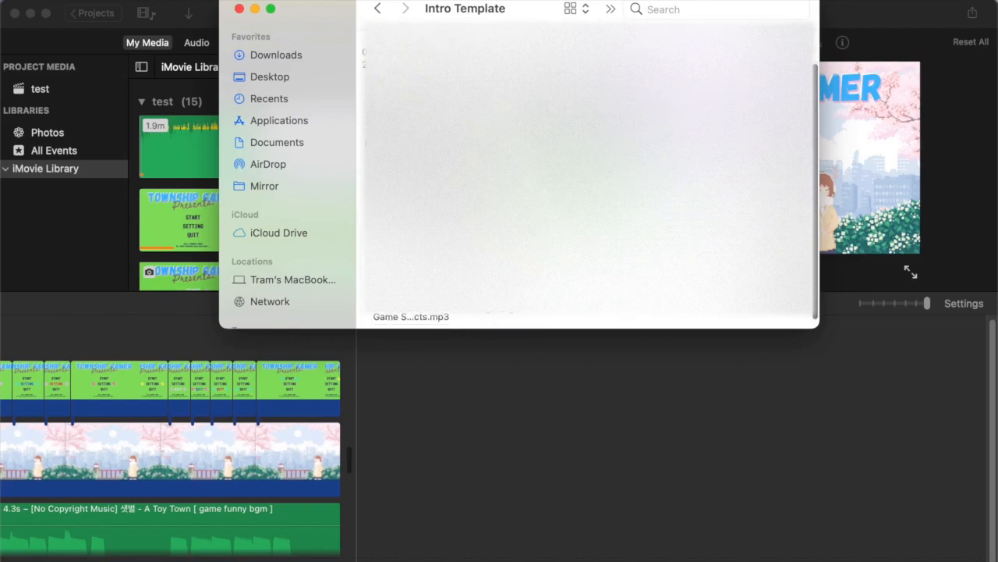
scroll(463, 519, "up", 2)
left_click(490, 180)
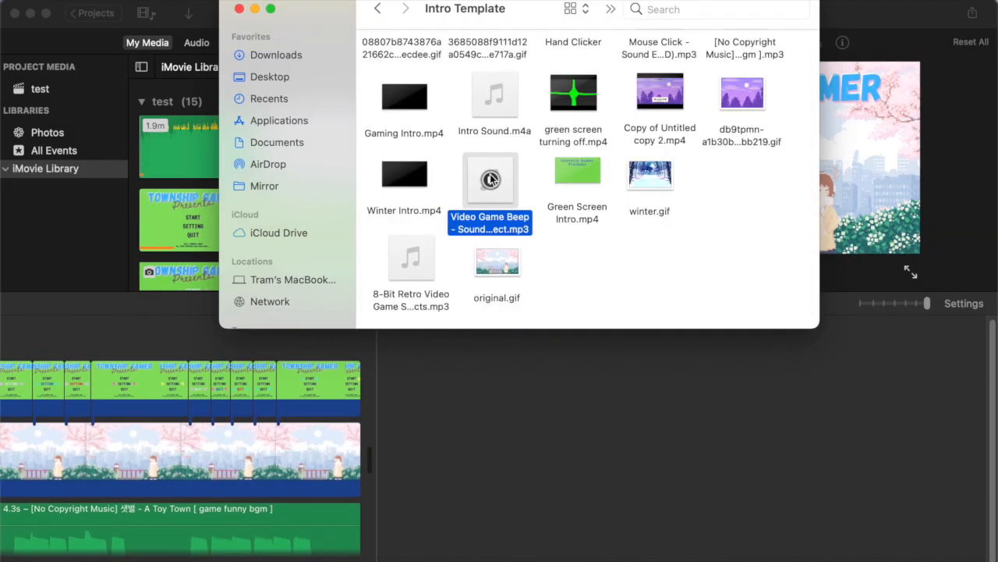
left_click_drag(490, 183, 343, 530)
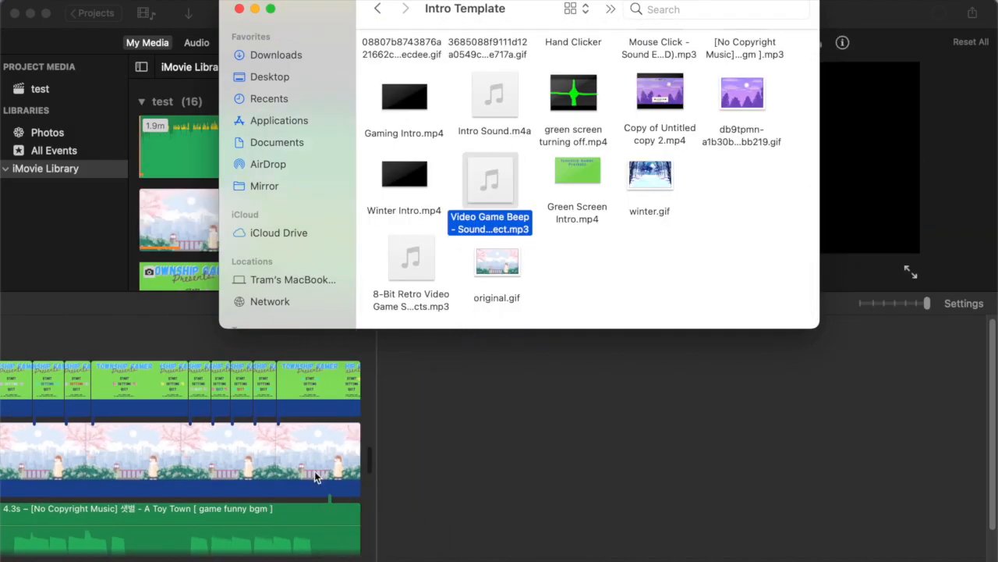
Play back the ending with the beep sound, and preview the whole intro in full screen from the beginning
left_click(293, 547)
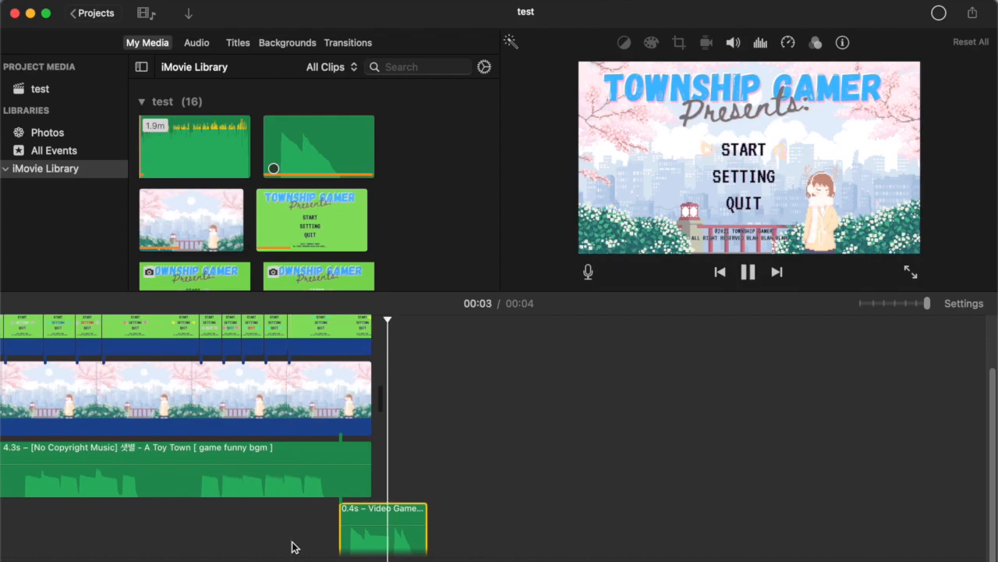
left_click(910, 272)
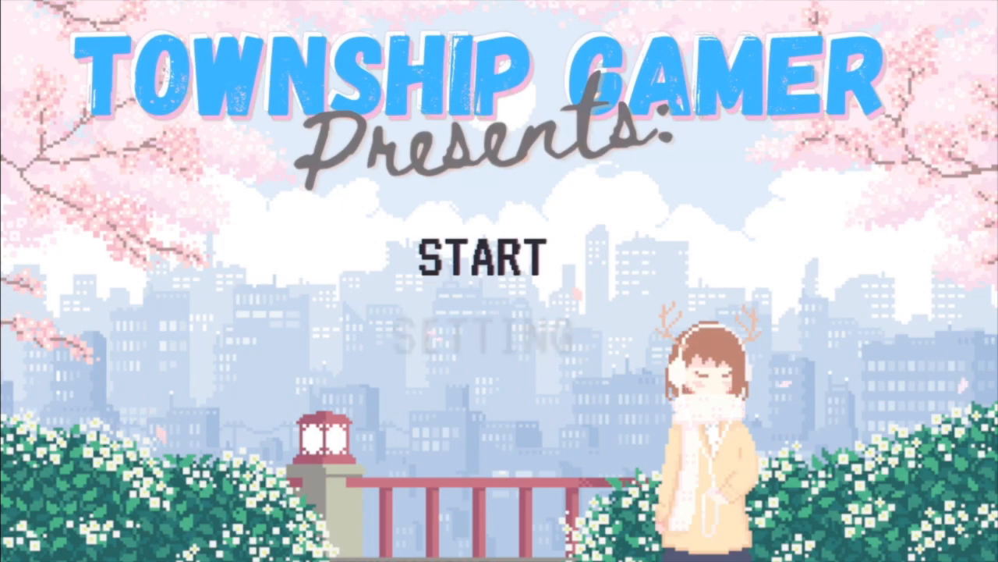
key("Down")
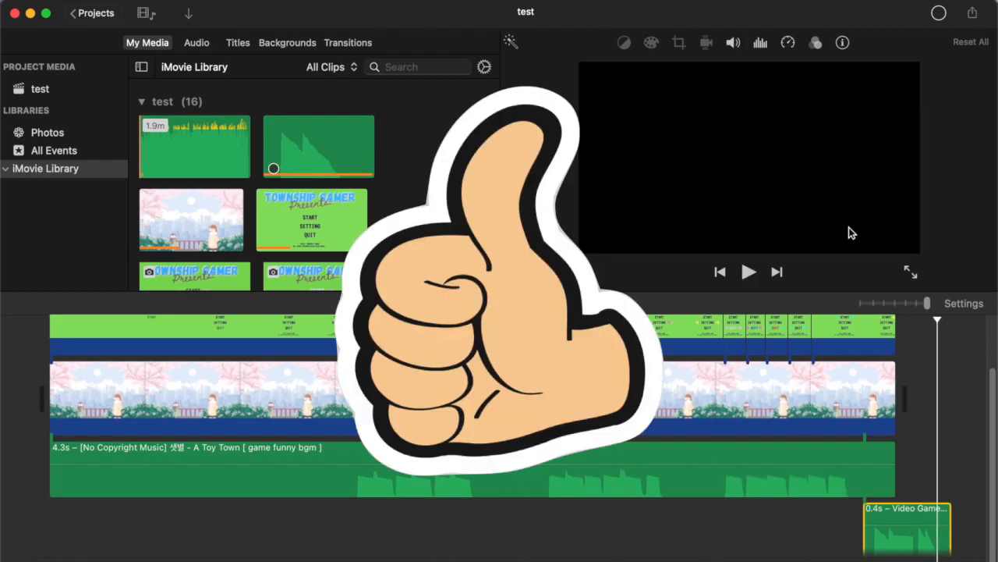
scroll(678, 511, "right", 1)
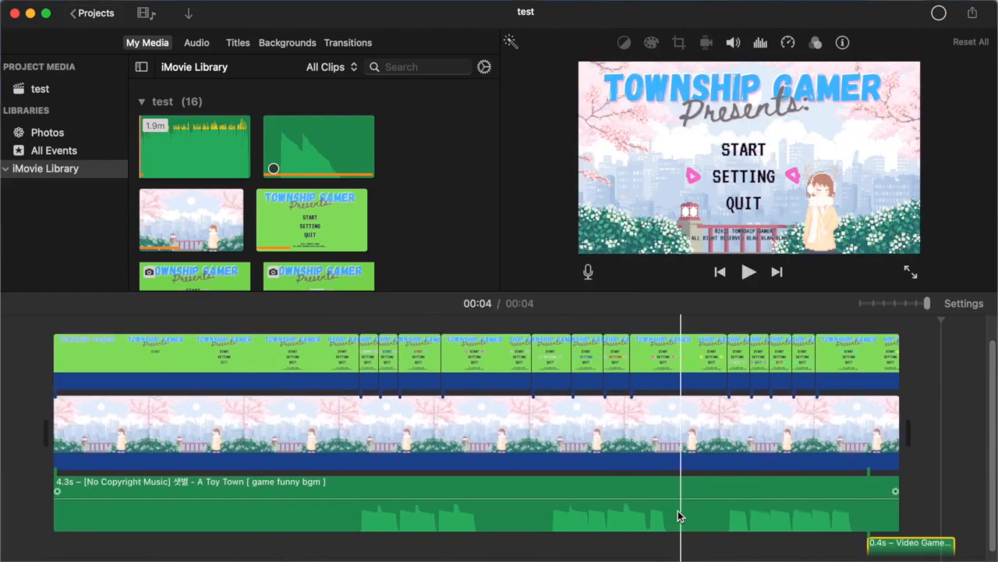